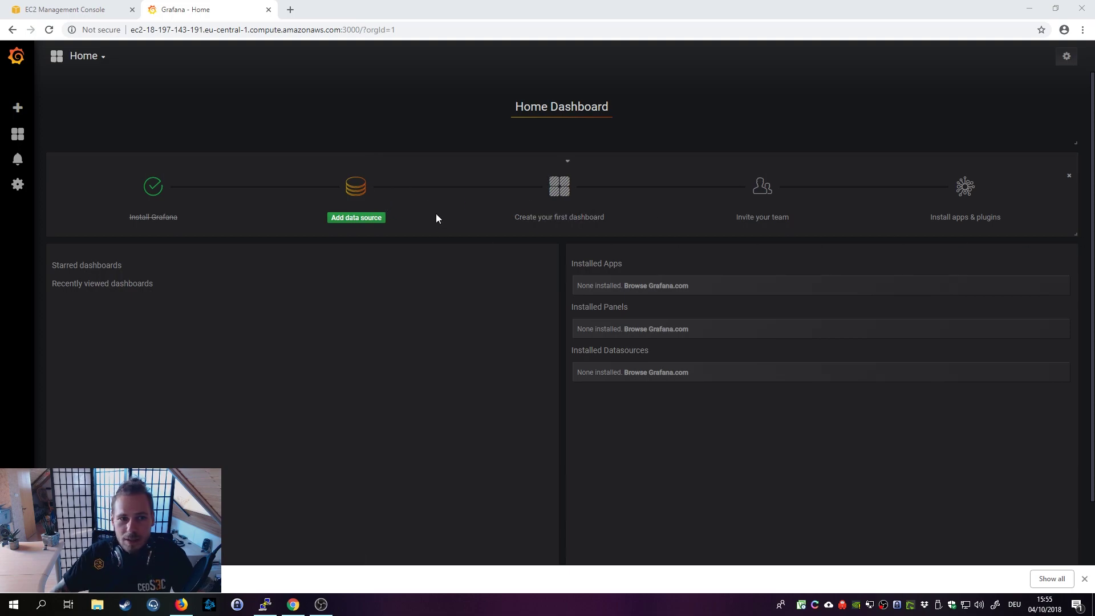
# Switch to the AWS console and open the policies list in the IAM service.
pyautogui.click(94, 7)
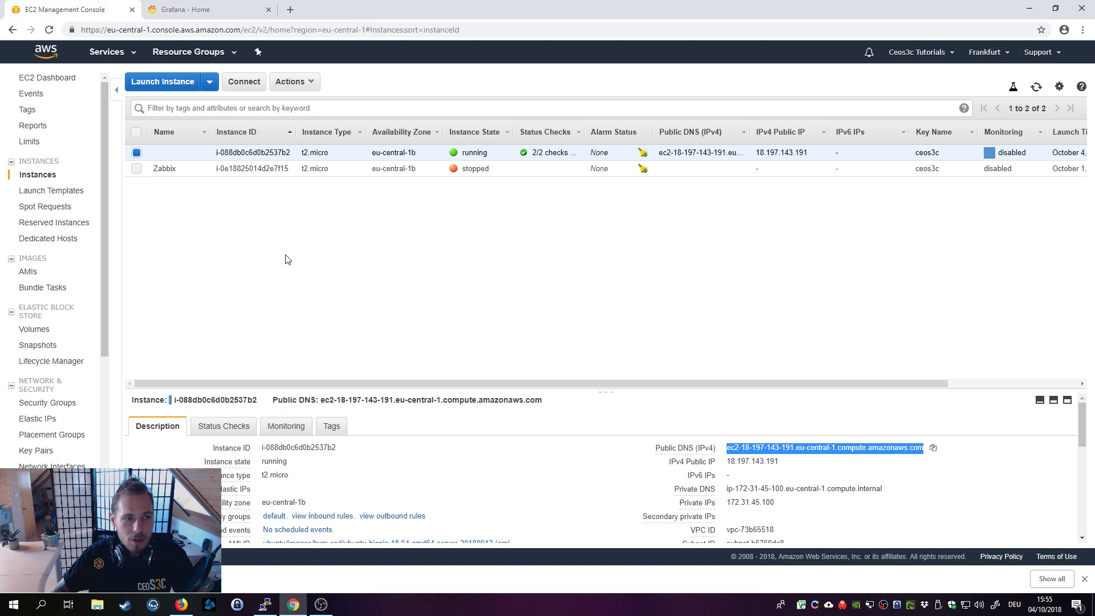
pyautogui.click(125, 54)
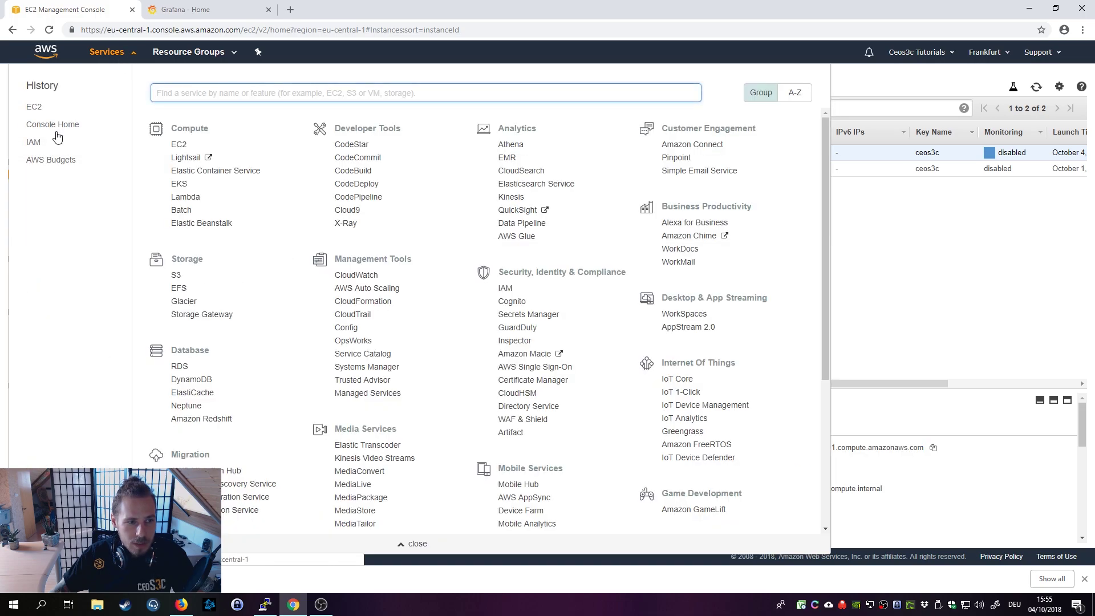
pyautogui.click(34, 147)
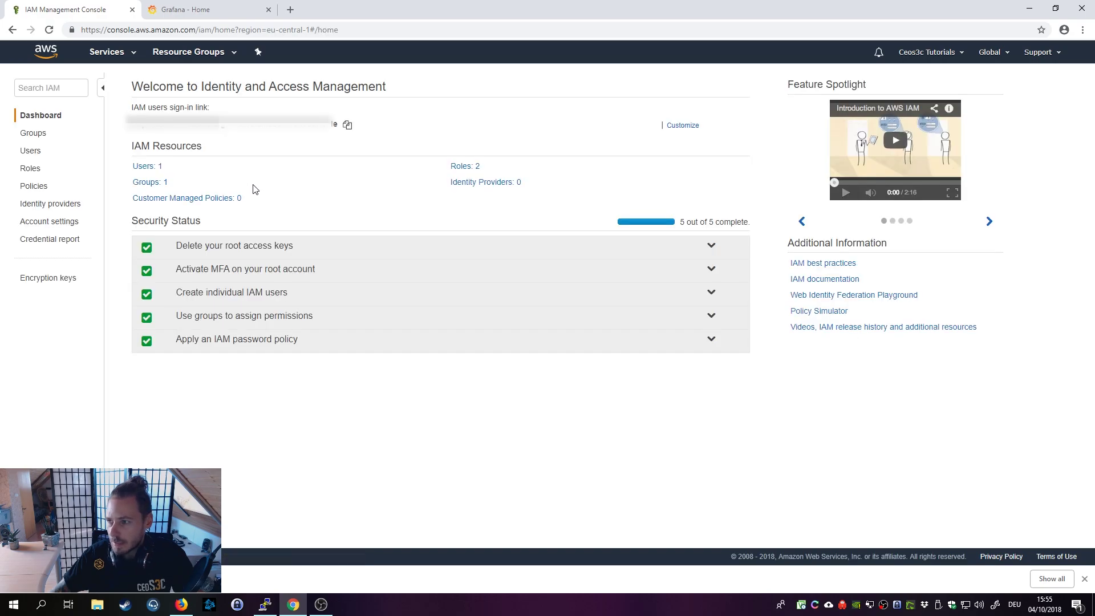
pyautogui.click(41, 187)
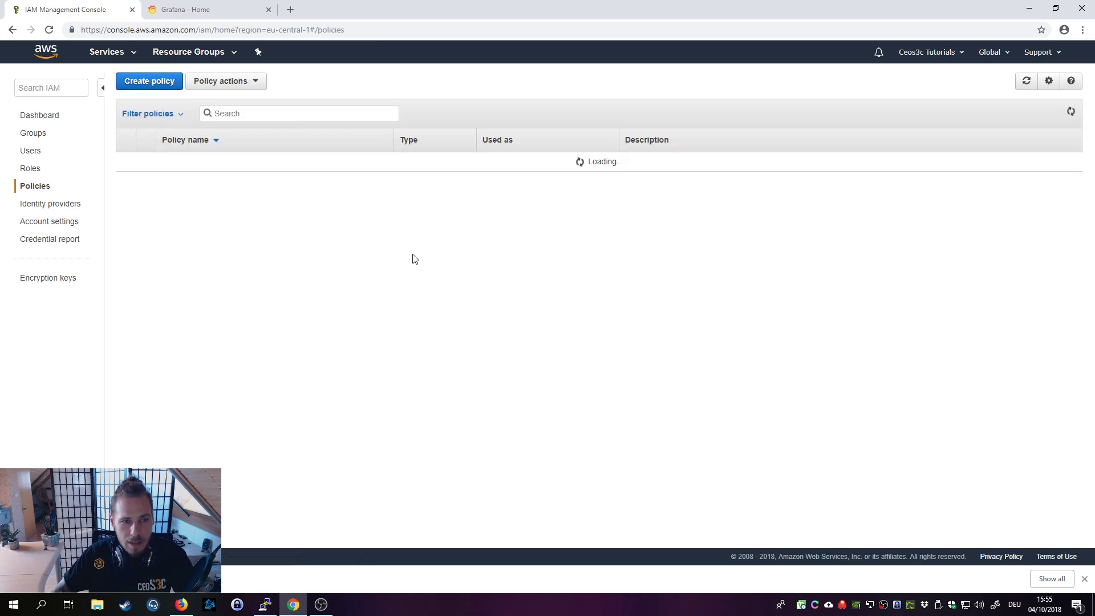
# Start a new IAM policy in the visual editor and choose CloudWatch as its service.
pyautogui.click(149, 82)
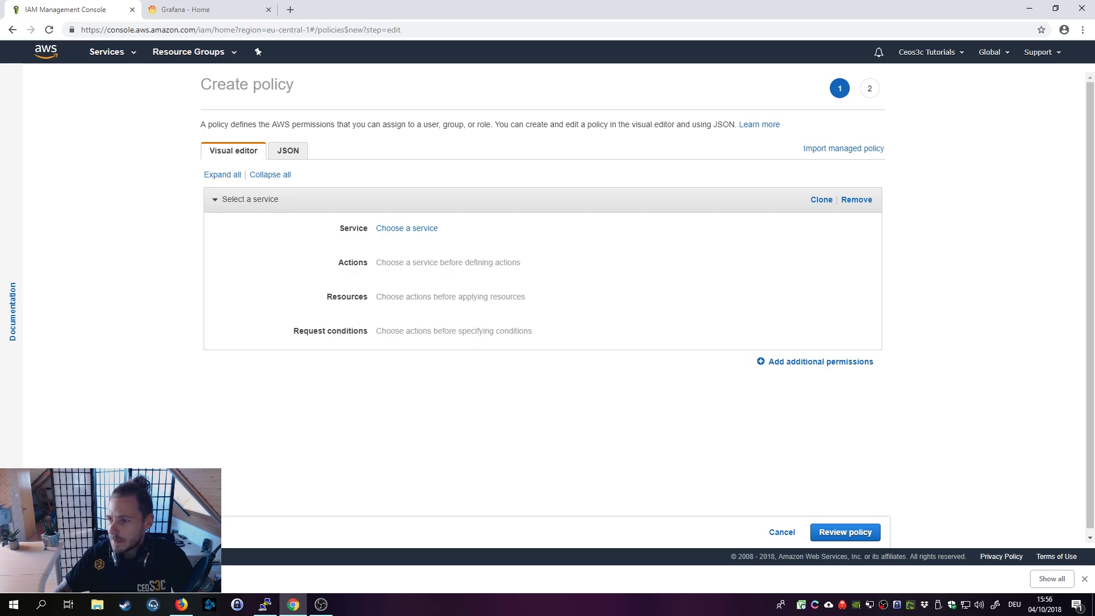
pyautogui.click(429, 230)
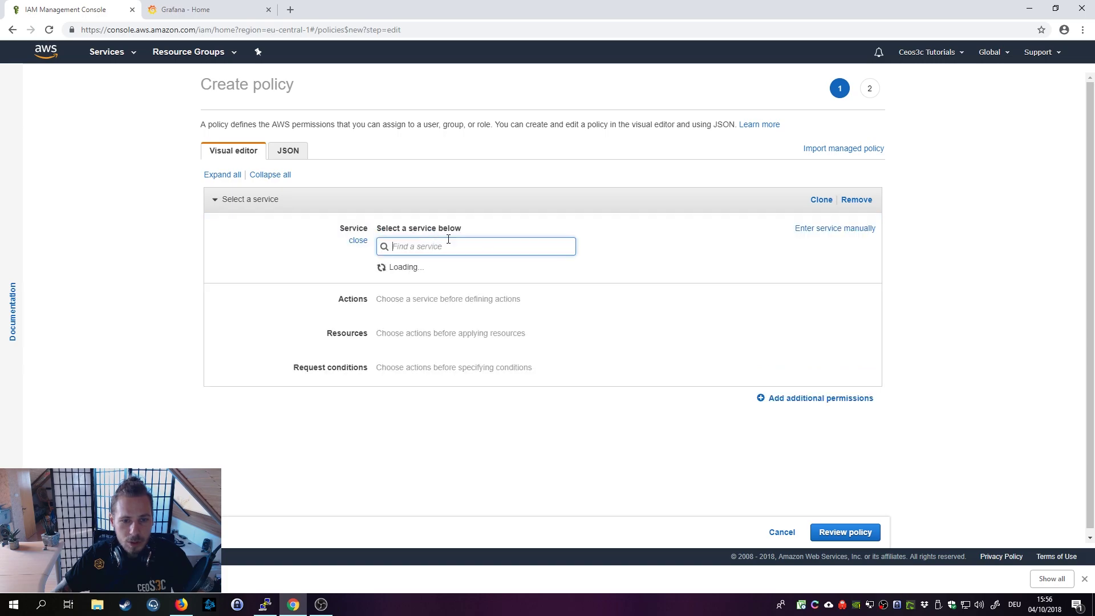
pyautogui.write('Clou')
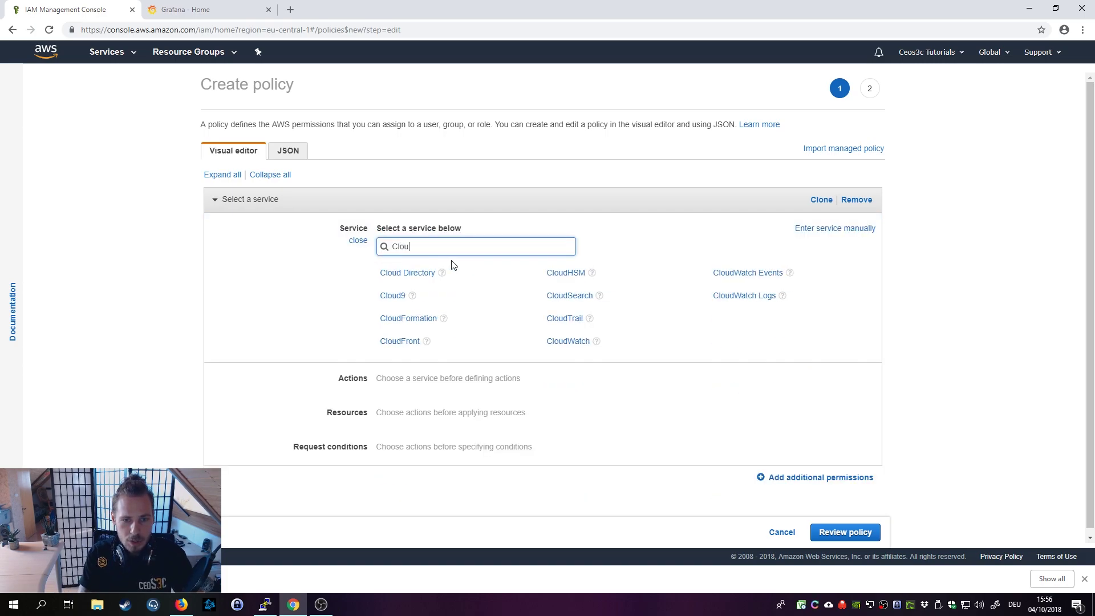
pyautogui.write('dwa')
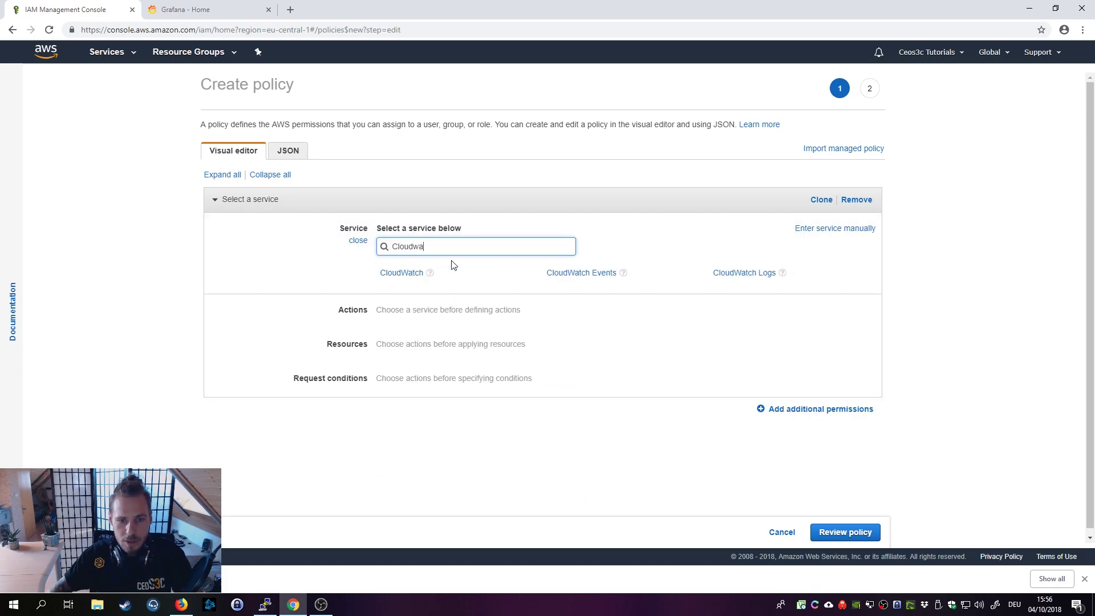
pyautogui.click(403, 274)
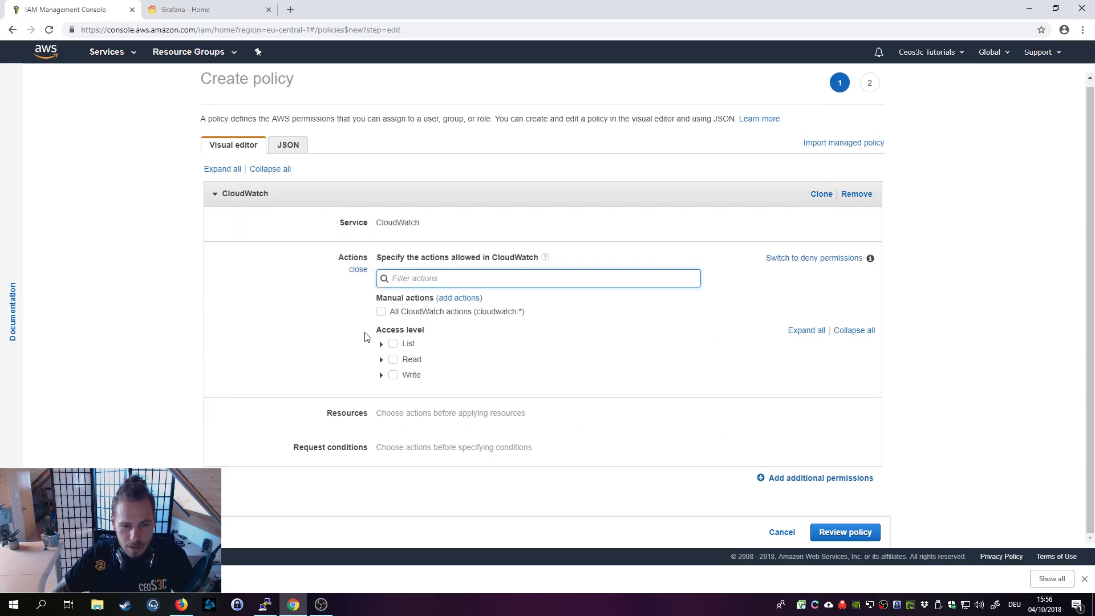
# Allow the CloudWatch list action ListMetrics and the read actions GetMetricData and GetMetricStatistics in the policy.
pyautogui.click(381, 345)
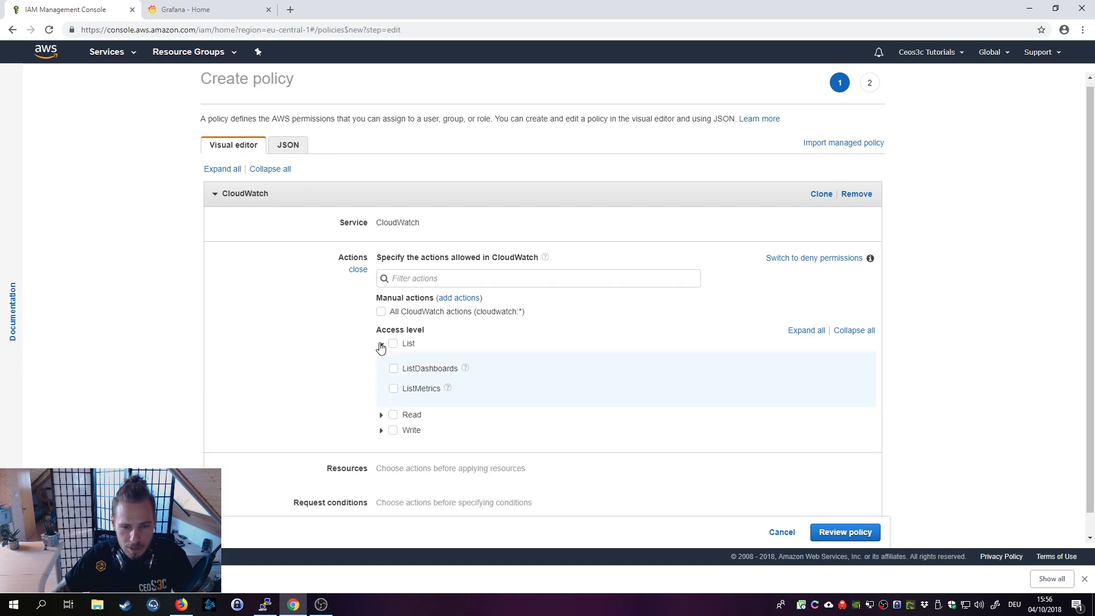
pyautogui.click(393, 389)
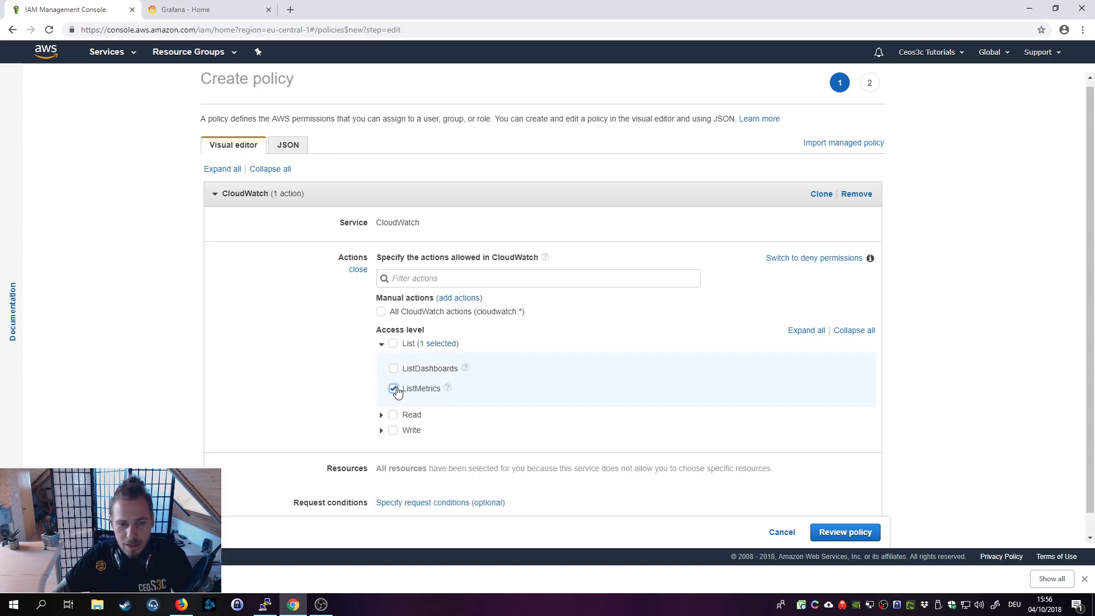
pyautogui.click(381, 394)
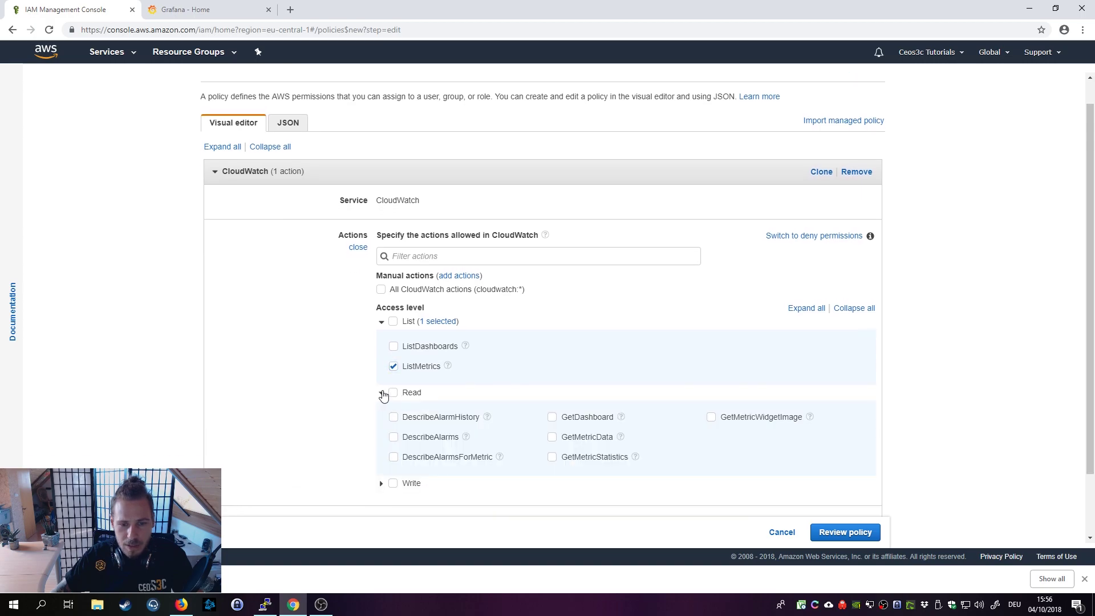
pyautogui.scroll(-2, 583, 402)
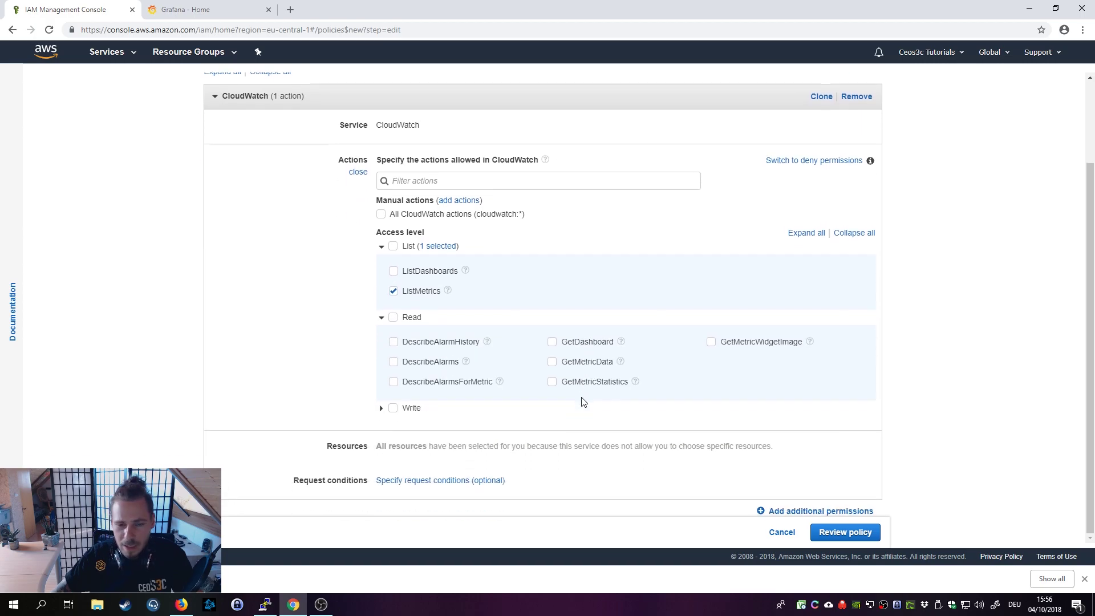
pyautogui.click(552, 363)
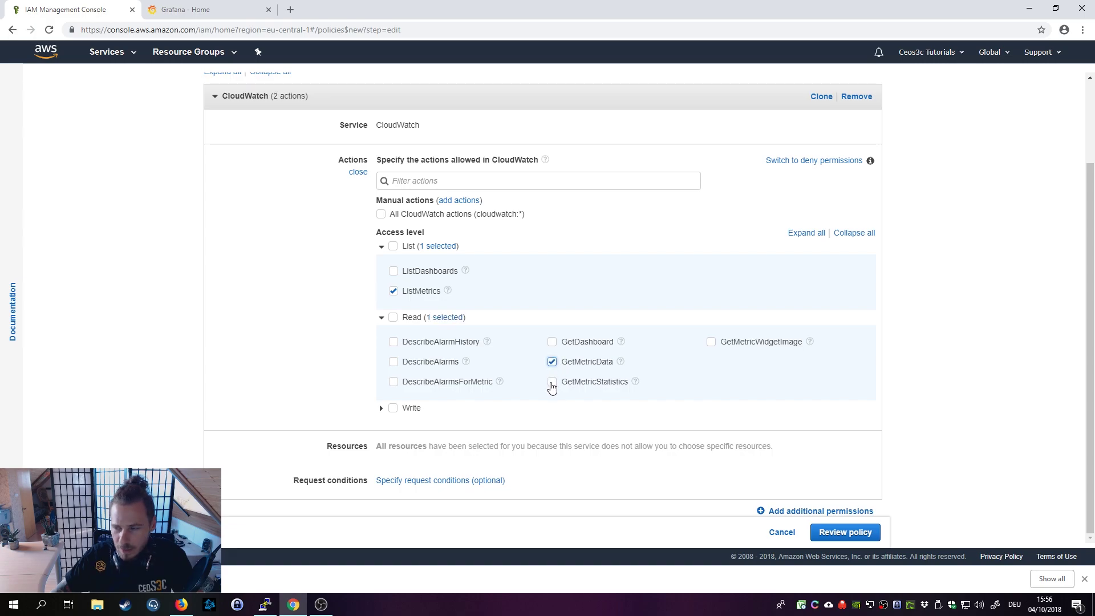
pyautogui.click(552, 383)
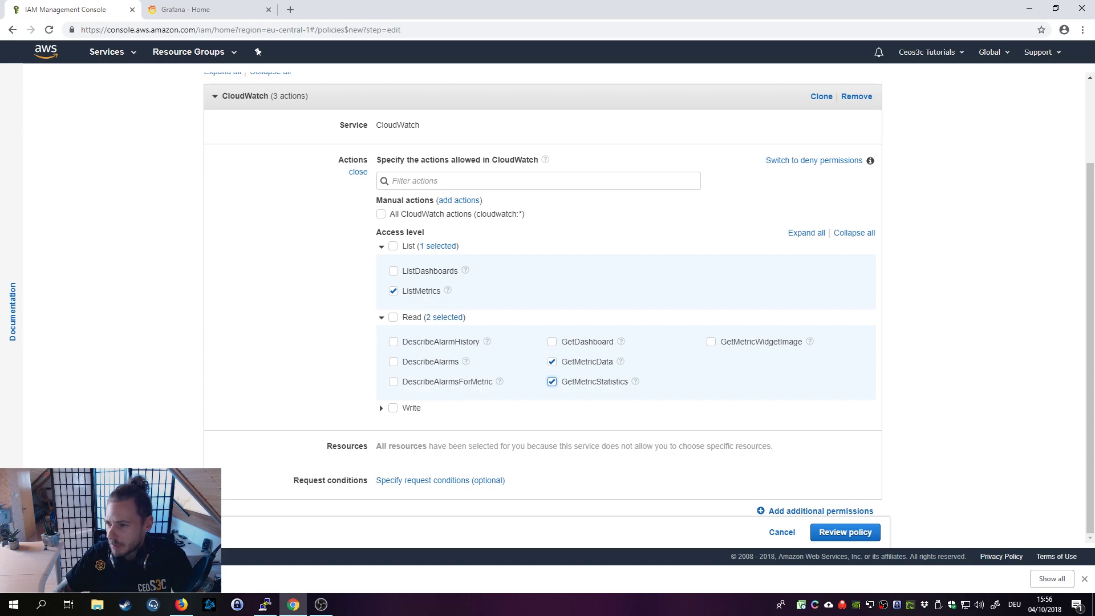
# Proceed to the policy review, name the policy GrafanaPolicy and create it.
pyautogui.click(865, 532)
pyautogui.click(330, 168)
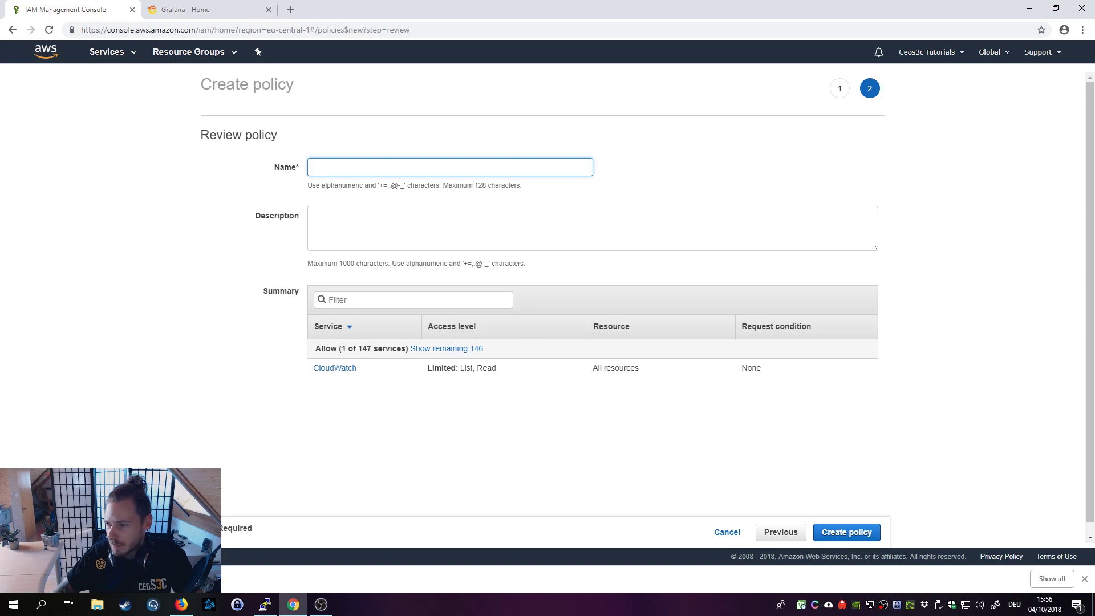
pyautogui.hotkey('alt', 'Tab')
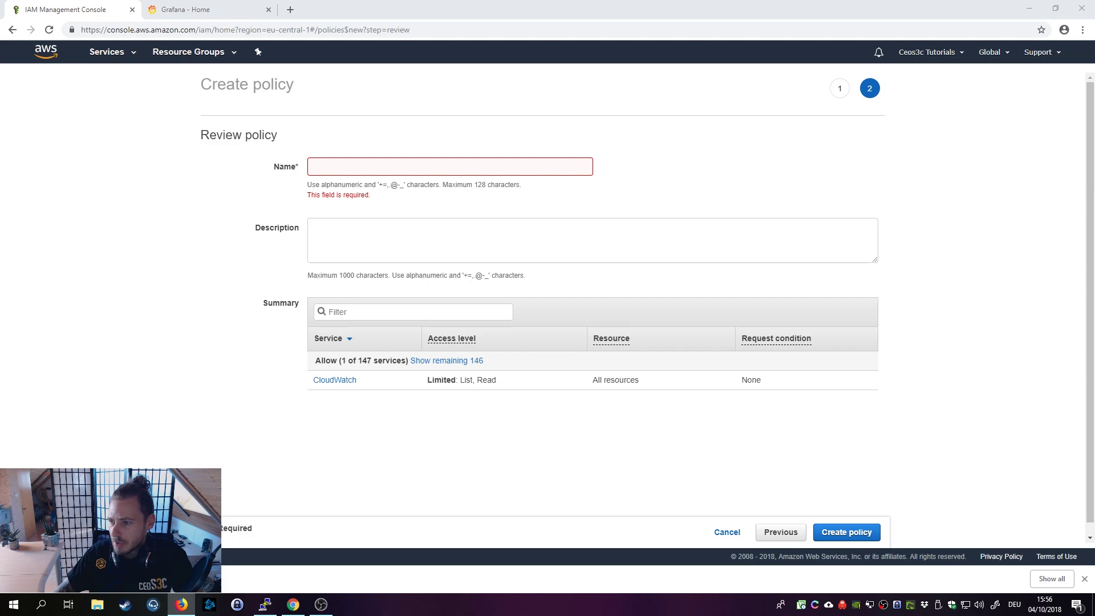
pyautogui.click(367, 168)
pyautogui.write('Graf')
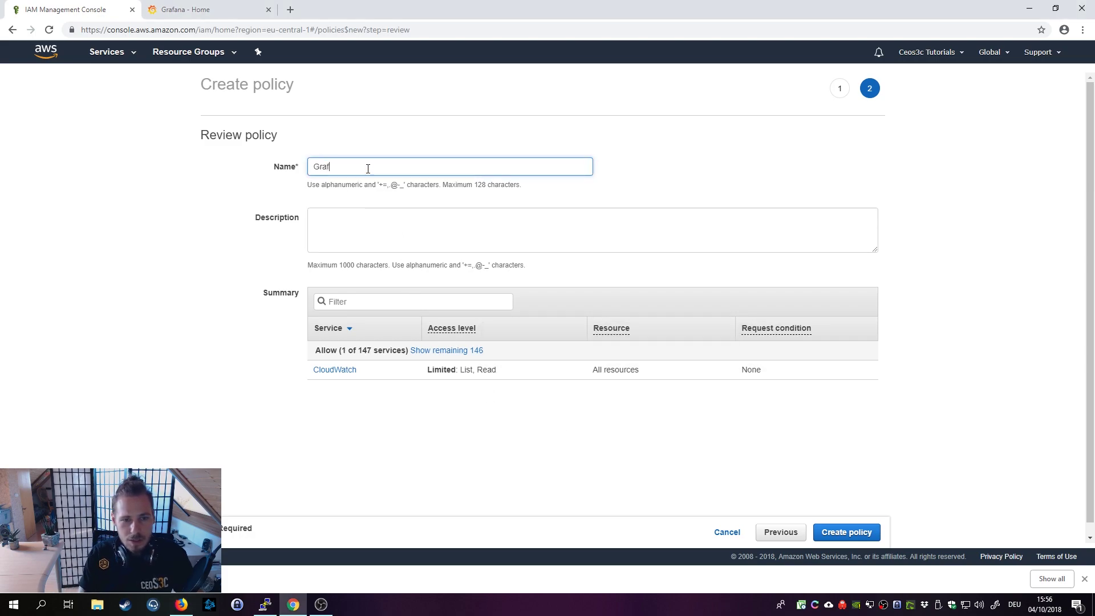
pyautogui.write('anaPol')
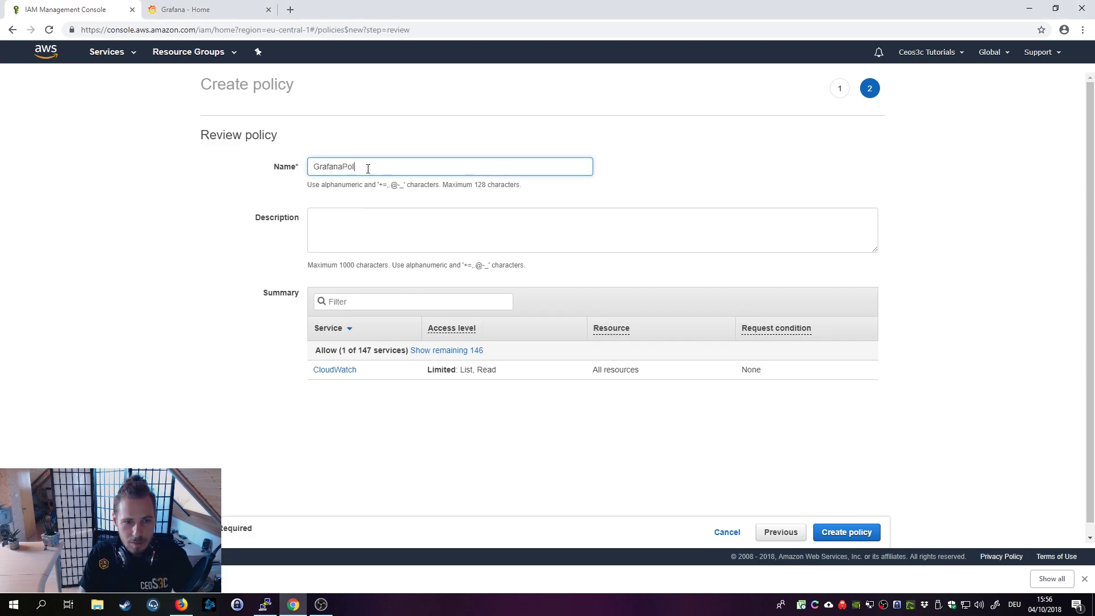
pyautogui.write('icy')
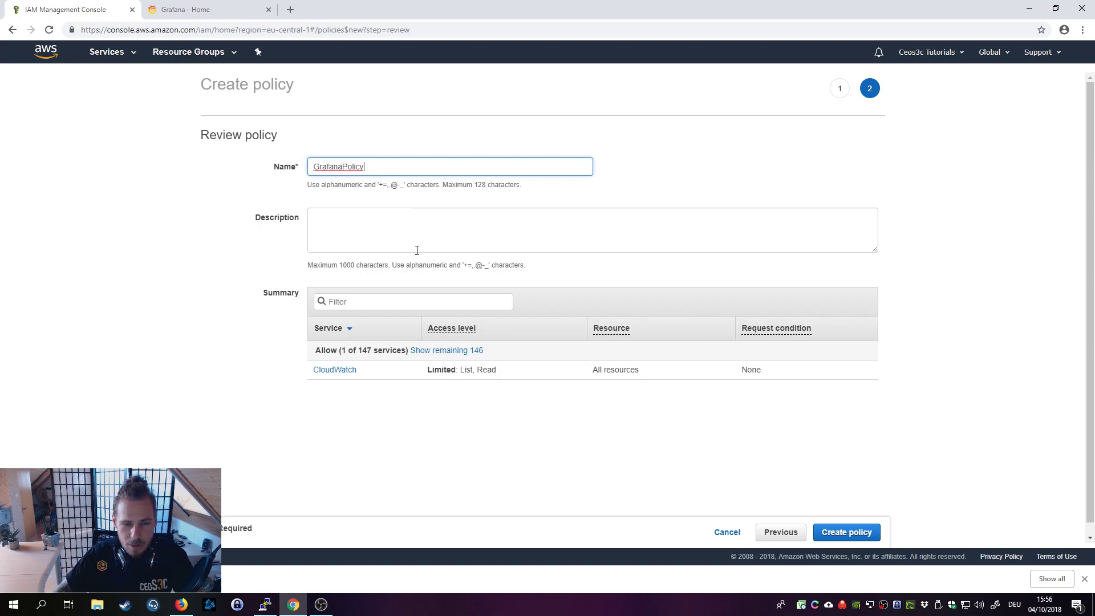
pyautogui.click(852, 532)
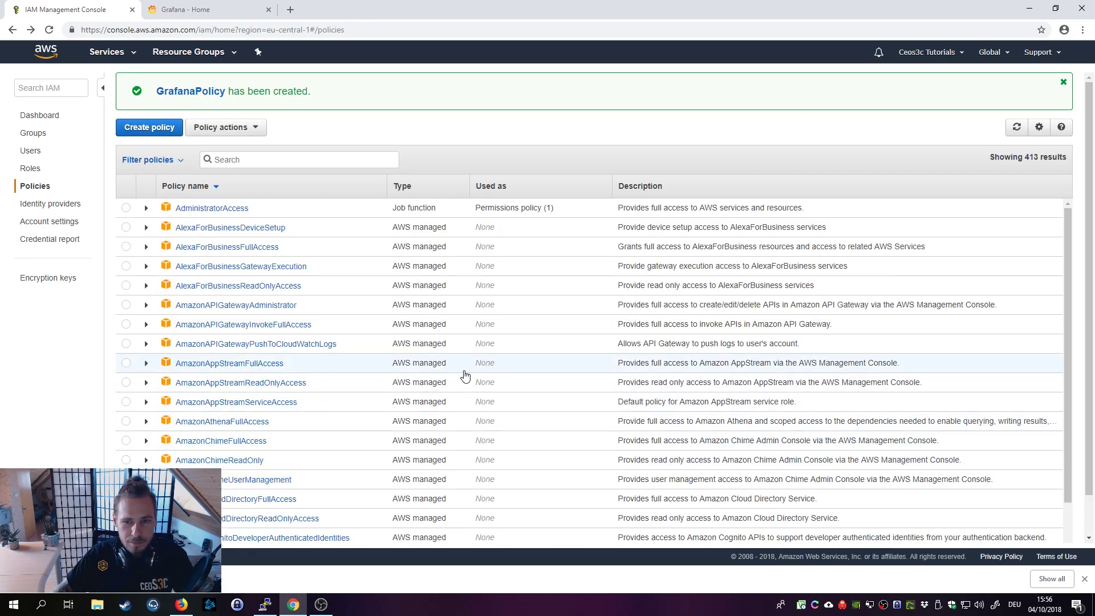
# Start a new IAM role for an AWS service with EC2 as the service that uses it.
pyautogui.click(29, 168)
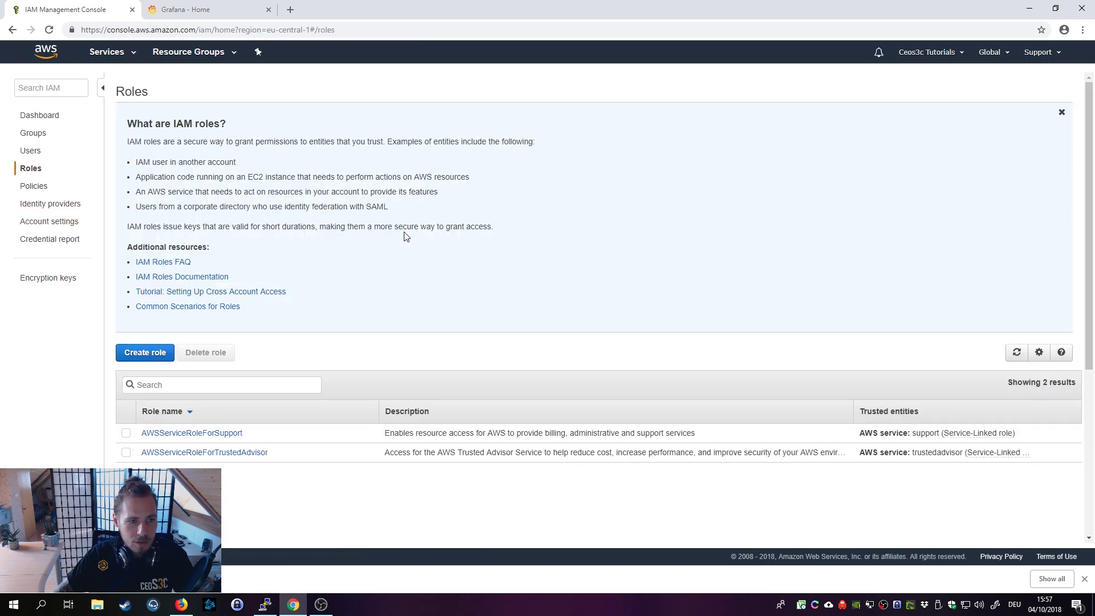
pyautogui.click(152, 363)
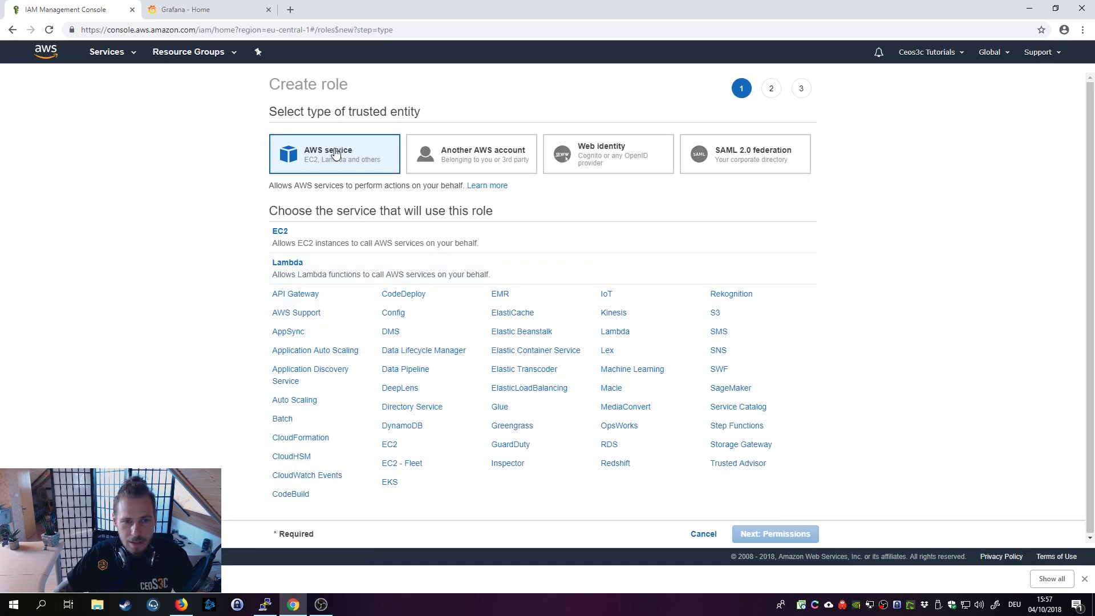
pyautogui.click(316, 245)
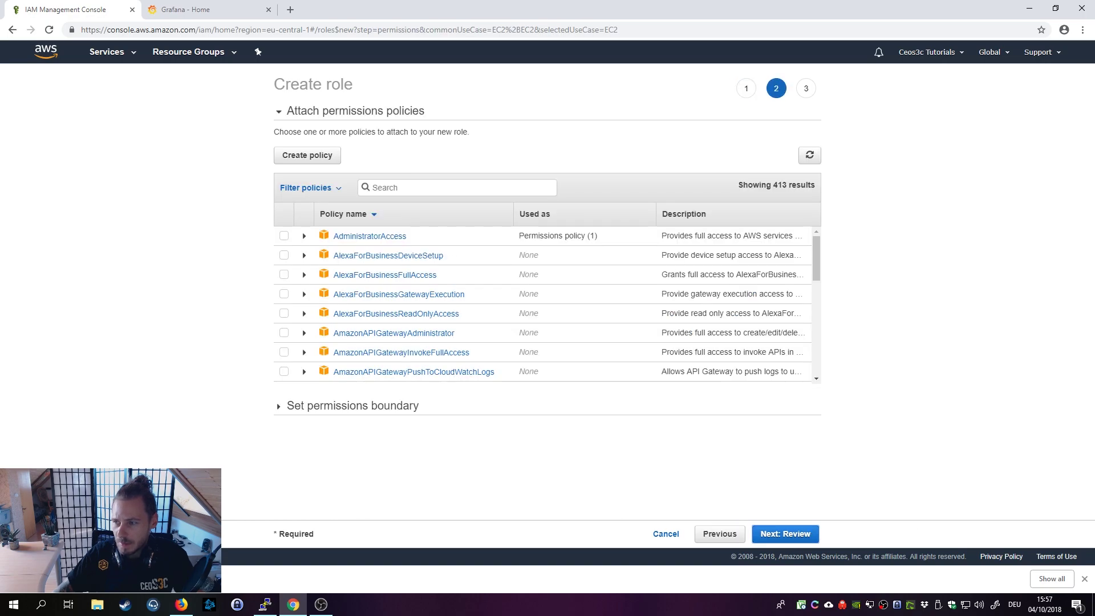
# Search the permissions policies for Grafana, attach GrafanaPolicy to the new role and proceed to the review.
pyautogui.click(421, 188)
pyautogui.write('G')
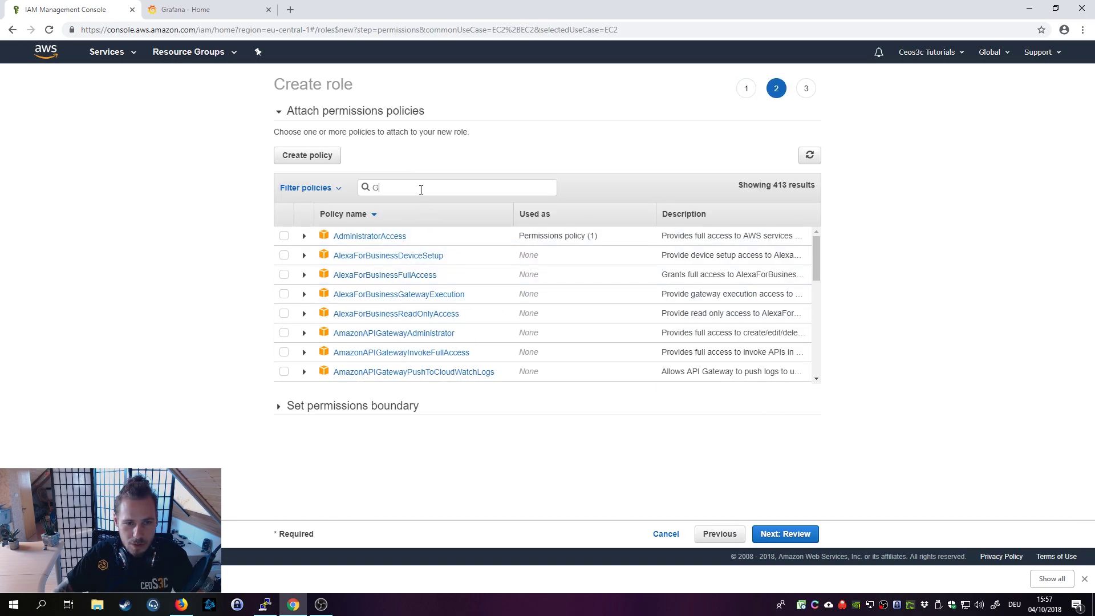
pyautogui.write('rafana')
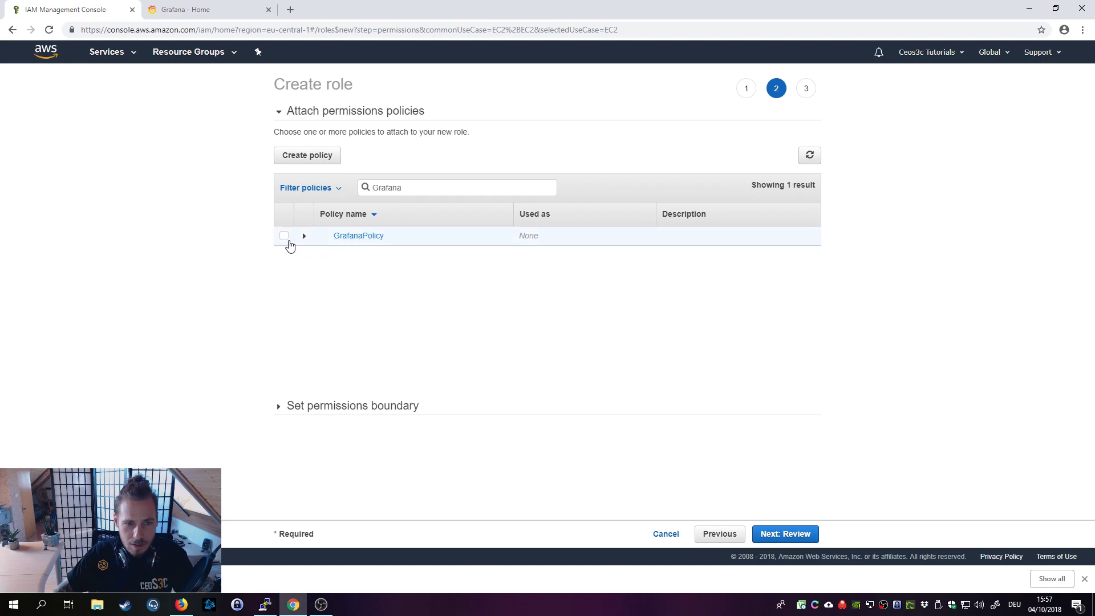
pyautogui.click(283, 236)
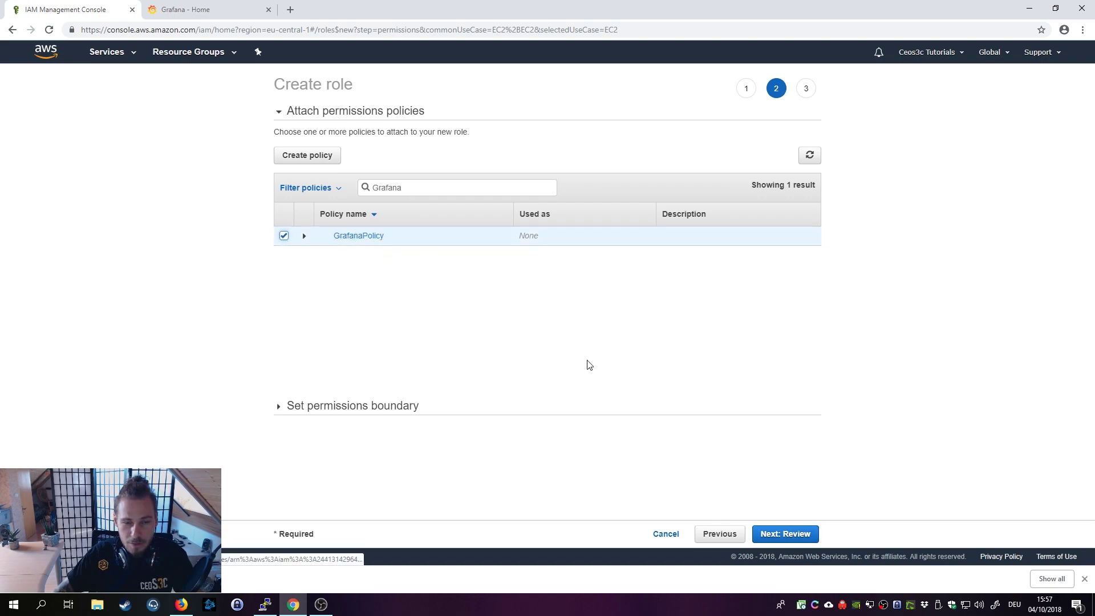
pyautogui.click(813, 535)
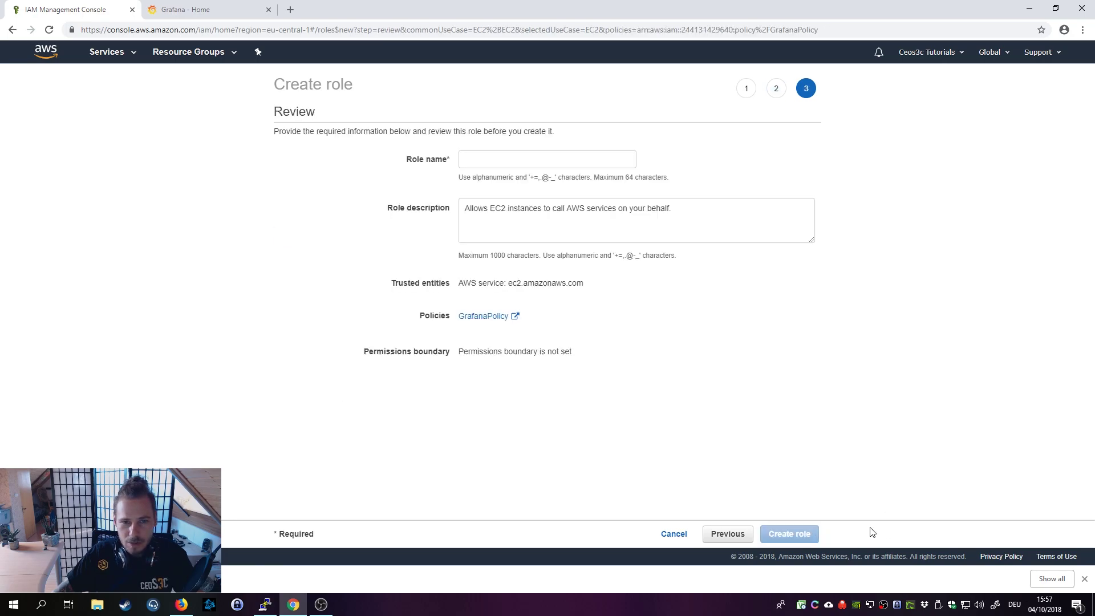
# Name the role GrafanaRole and create it.
pyautogui.click(521, 162)
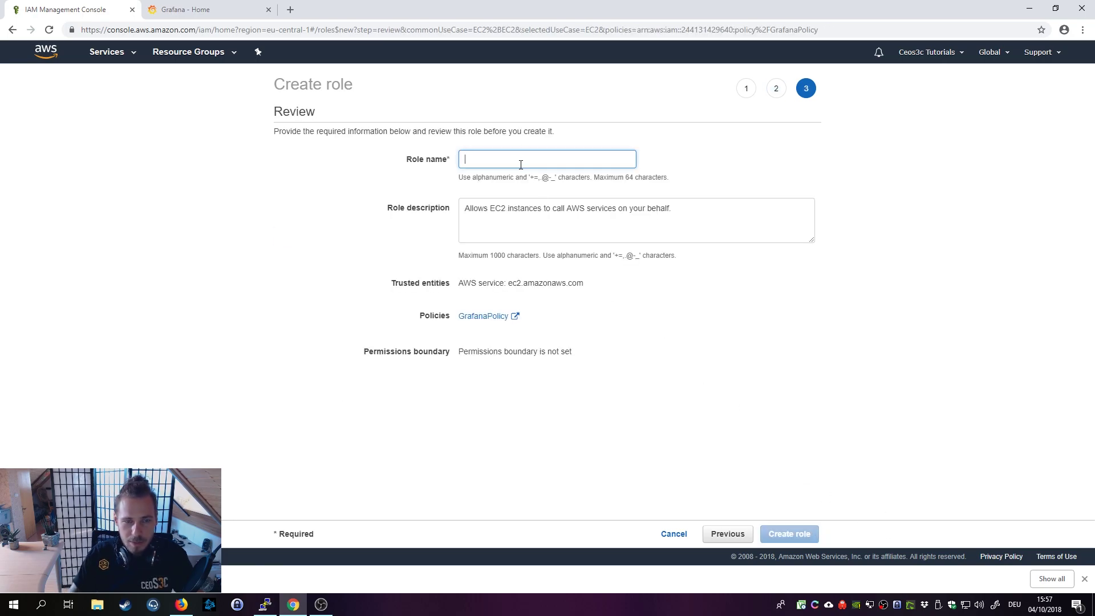
pyautogui.write('GrafanaRole')
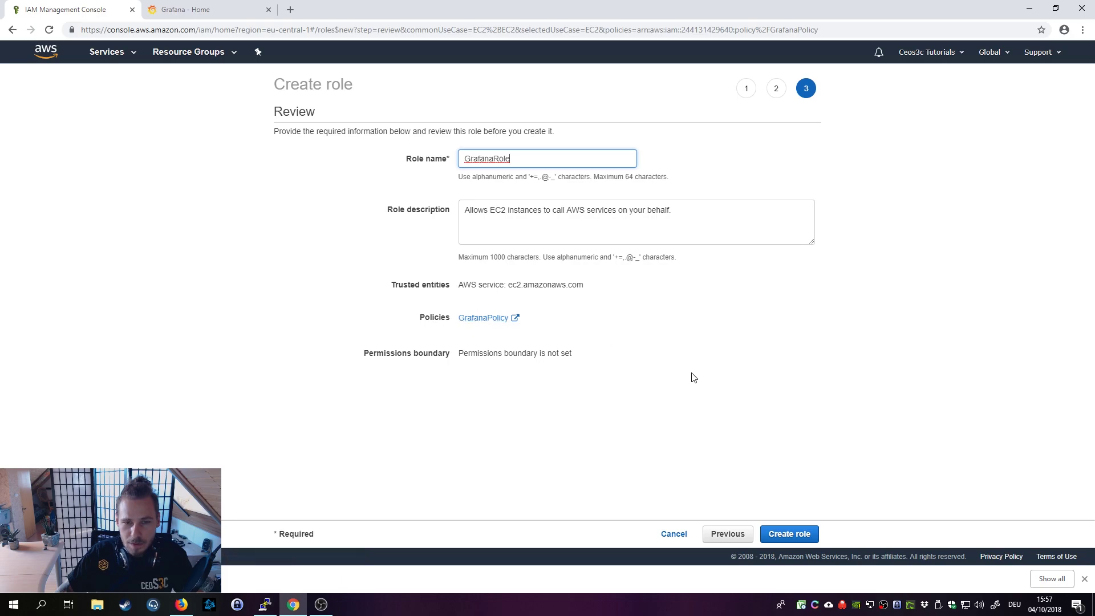
pyautogui.click(799, 537)
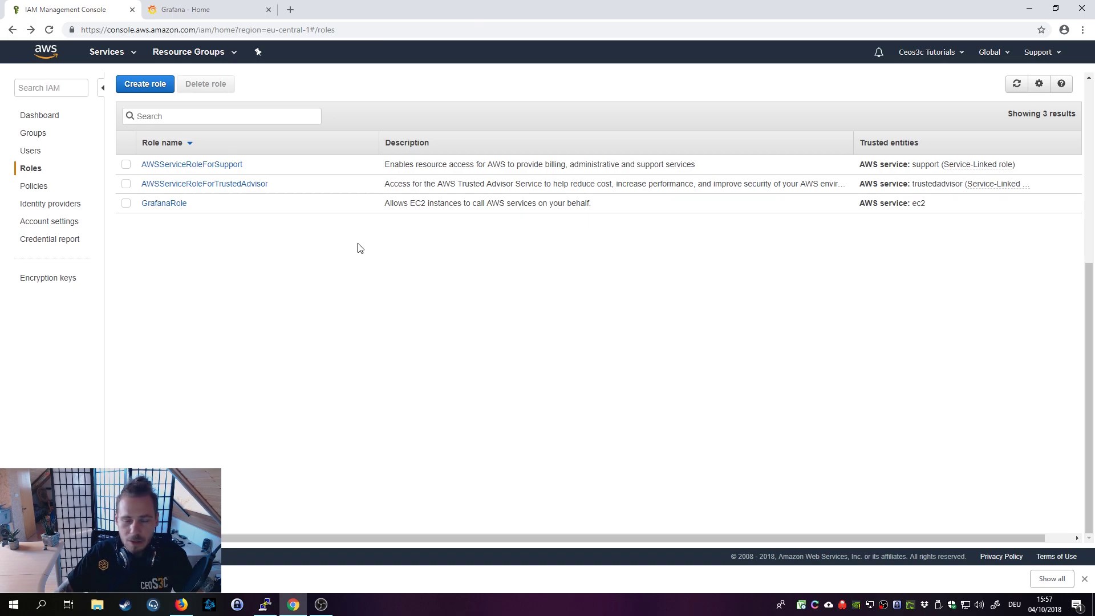
# Start a new IAM user named GrafanaUser with programmatic access and proceed to its permissions.
pyautogui.click(30, 151)
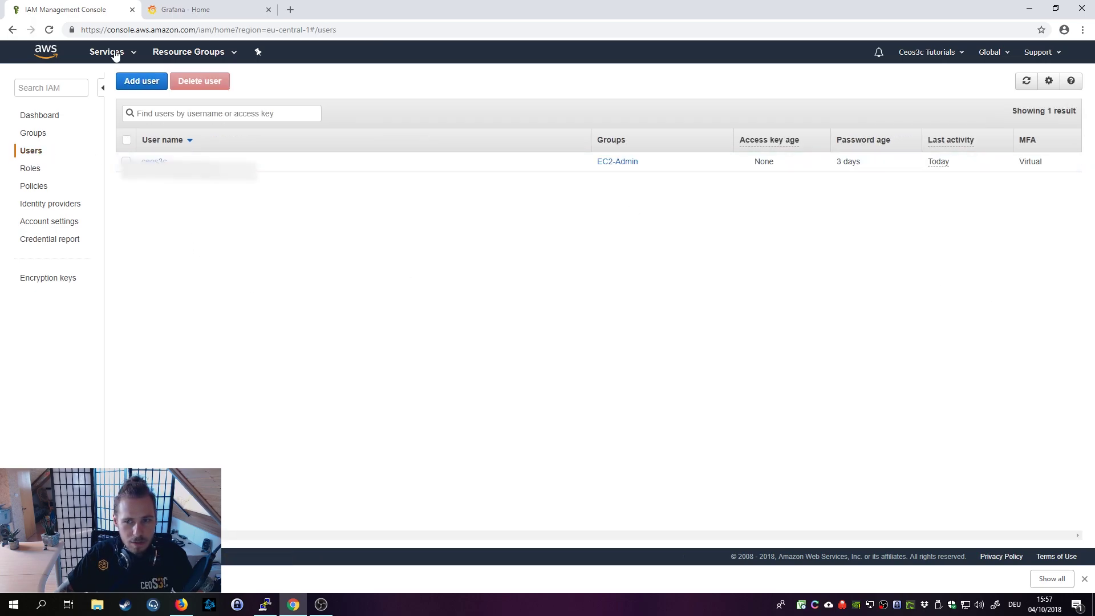
pyautogui.click(146, 86)
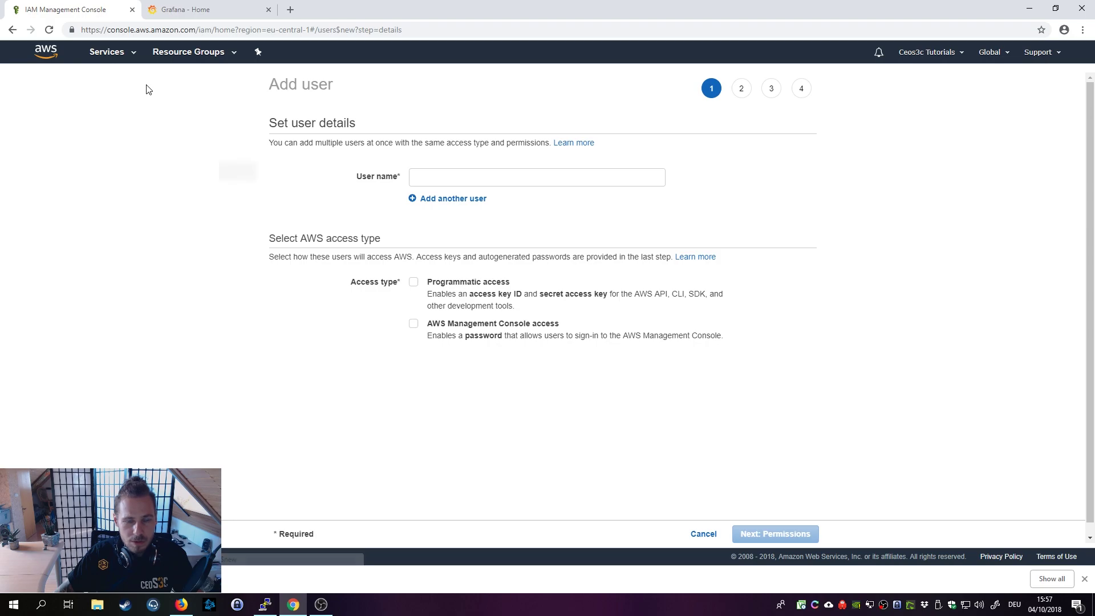
pyautogui.click(468, 178)
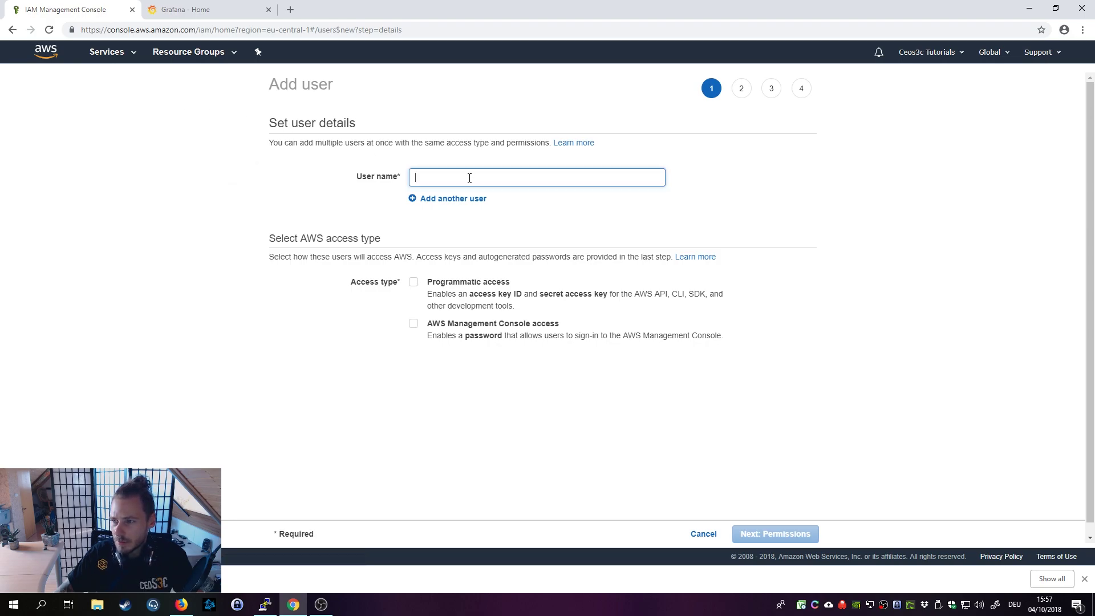
pyautogui.write('Graf')
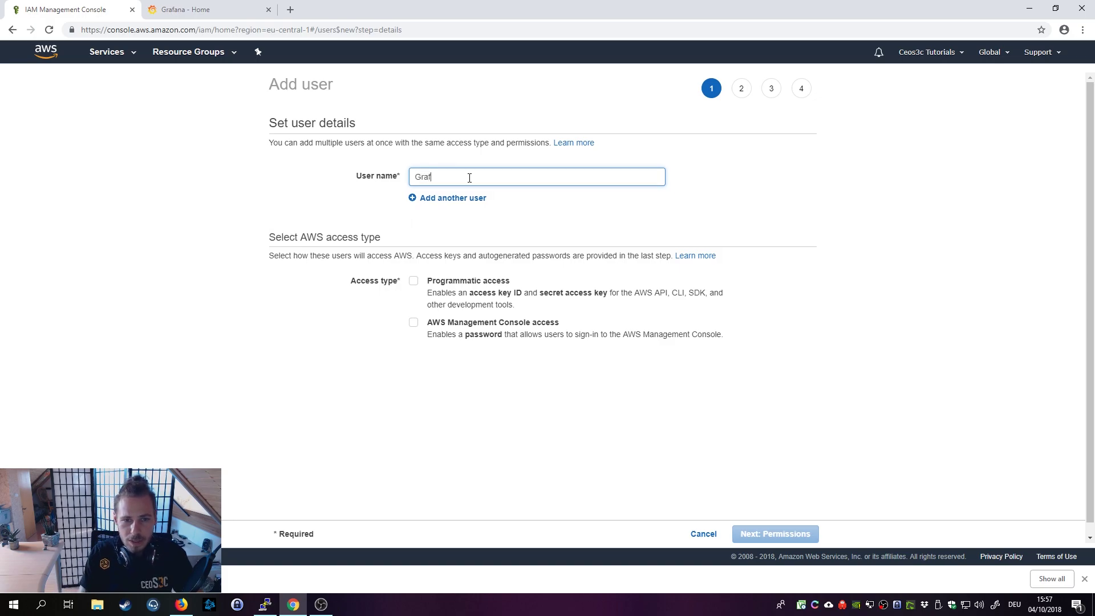
pyautogui.write('anaUser')
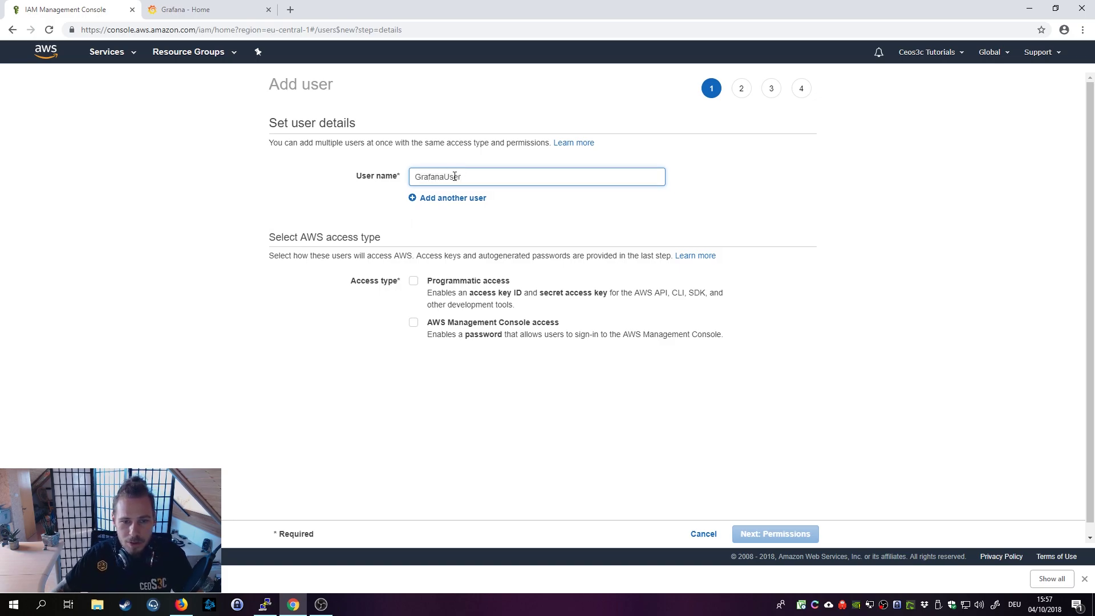
pyautogui.click(417, 287)
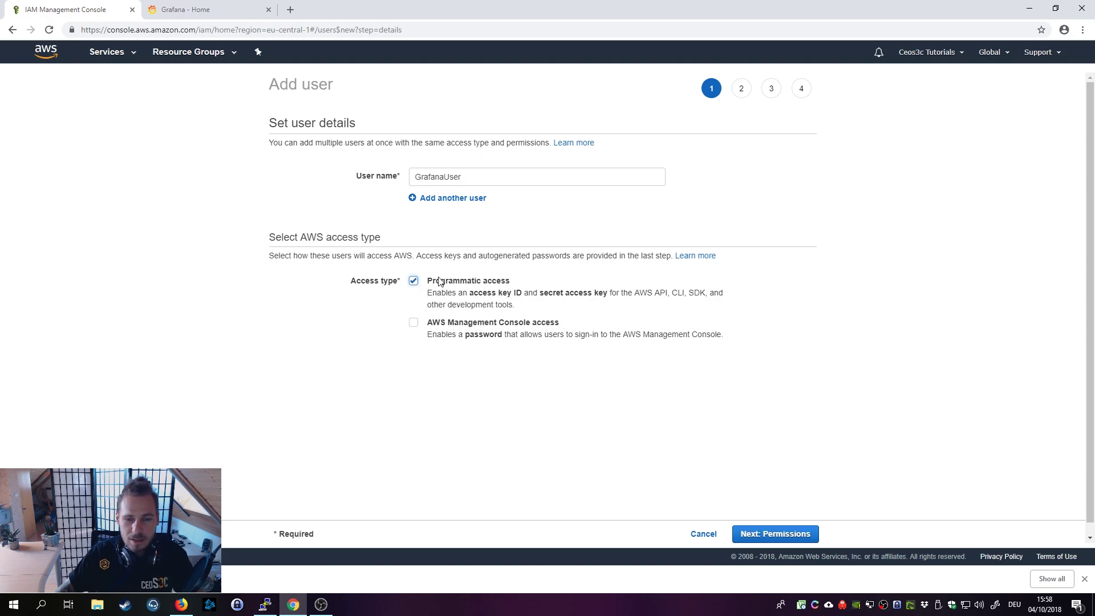
pyautogui.click(779, 533)
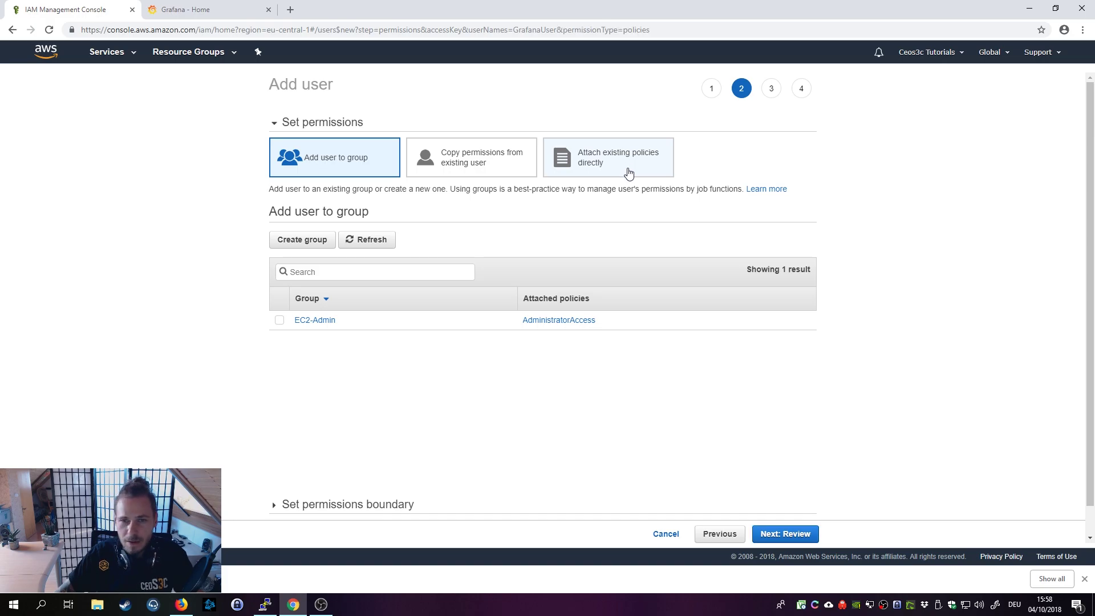
# Attach the existing GrafanaPolicy directly to the new user, searching the policies for Grafa, and create the user.
pyautogui.click(593, 165)
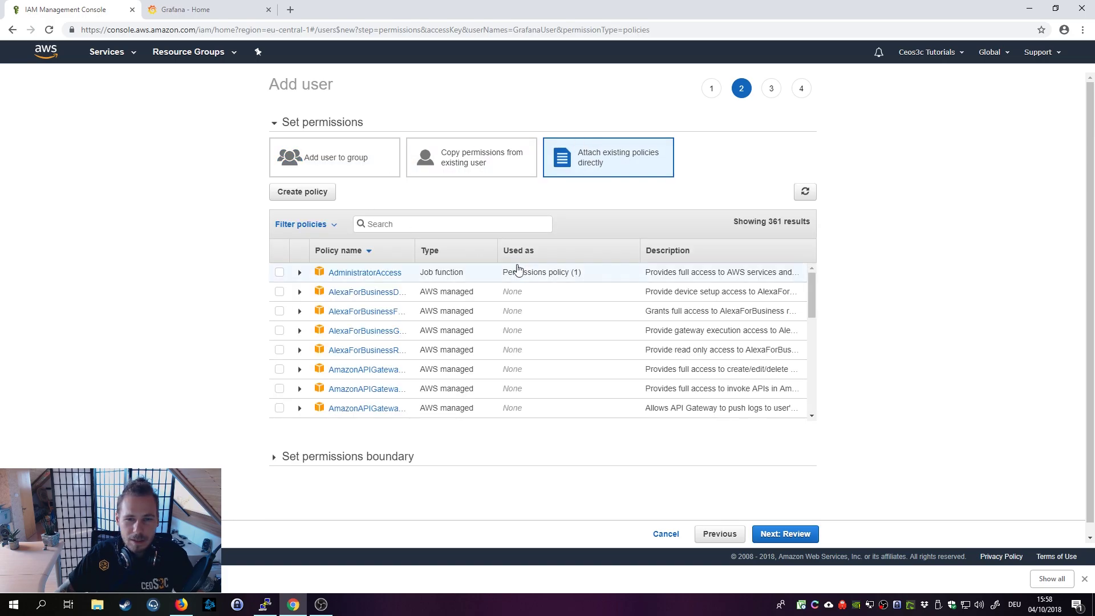
pyautogui.click(390, 226)
pyautogui.write('Grafa')
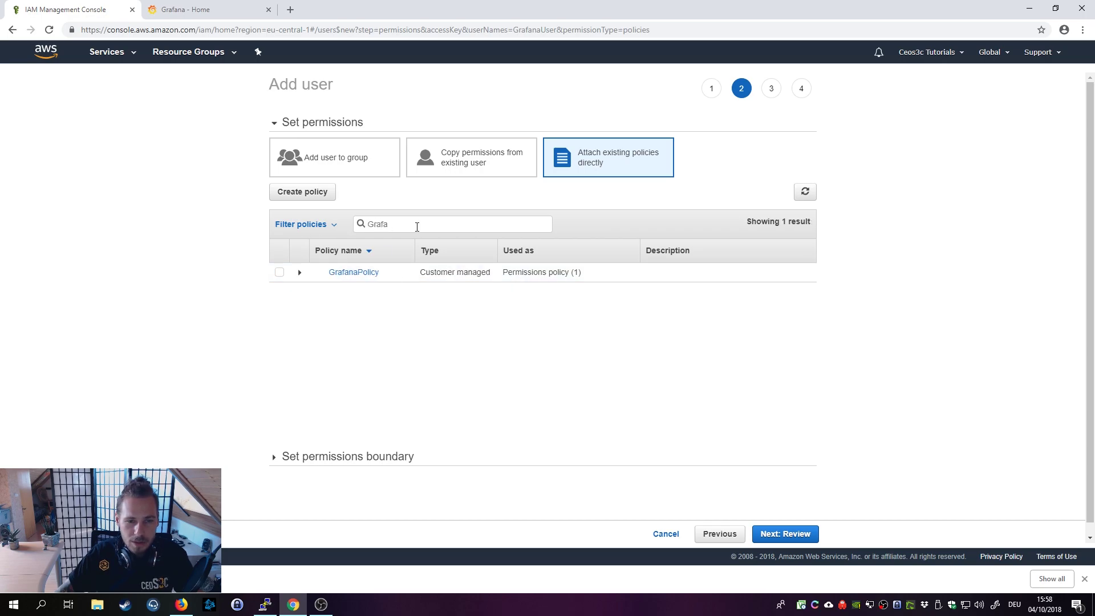
pyautogui.click(279, 272)
pyautogui.click(814, 533)
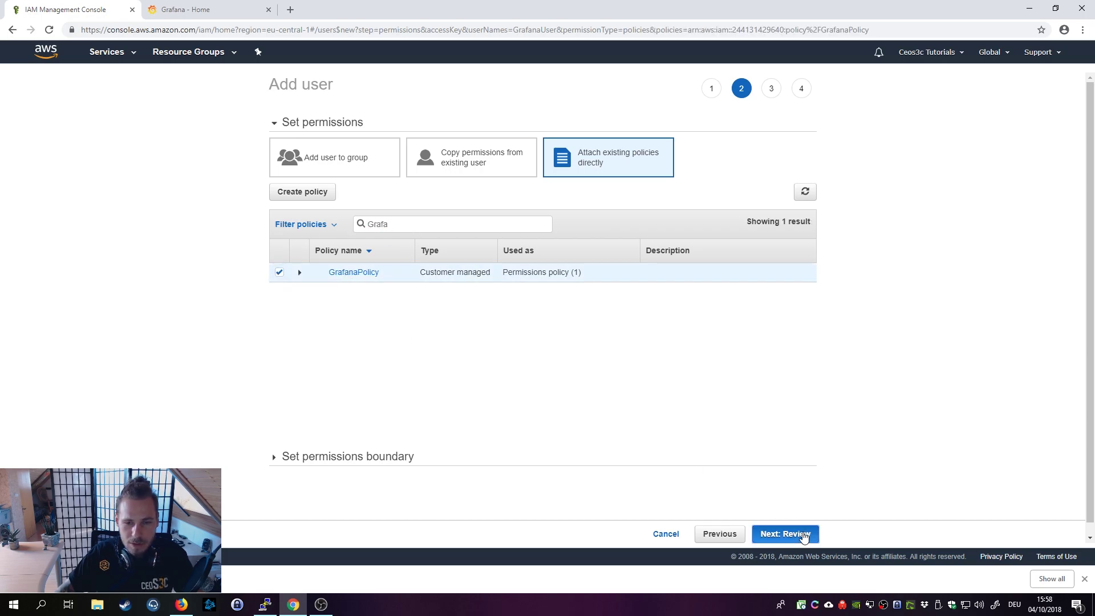
pyautogui.click(805, 539)
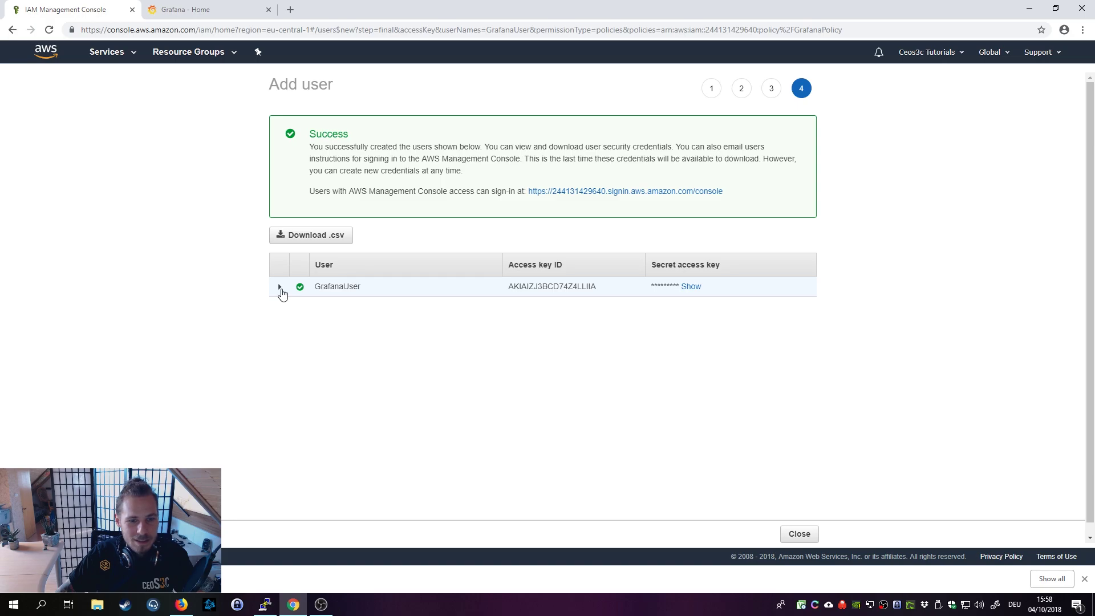
pyautogui.moveTo(281, 293); pyautogui.dragTo(330, 354)
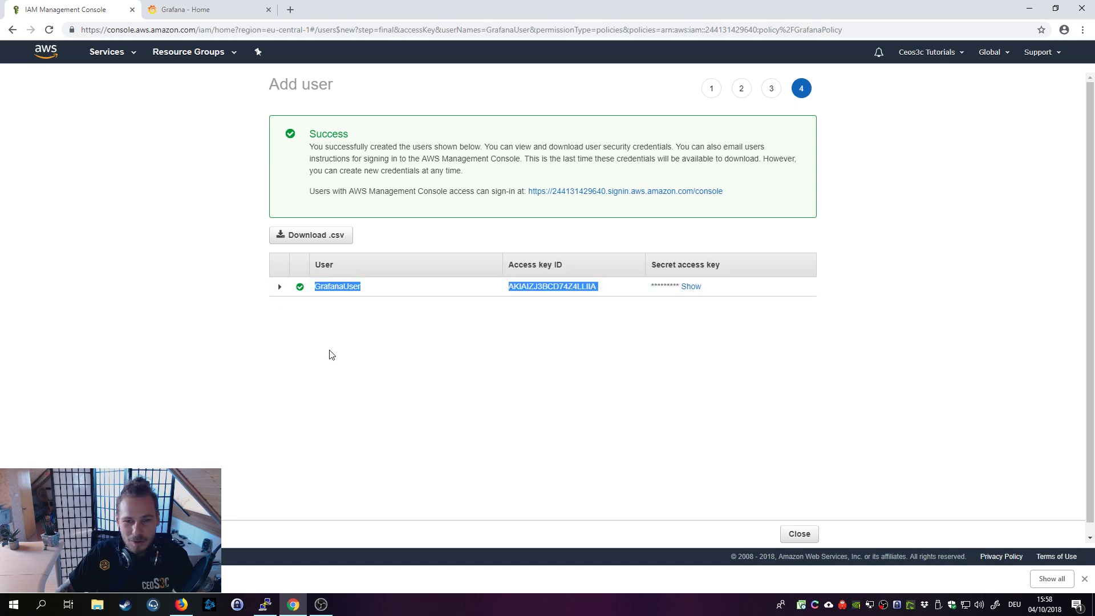
pyautogui.click(563, 290)
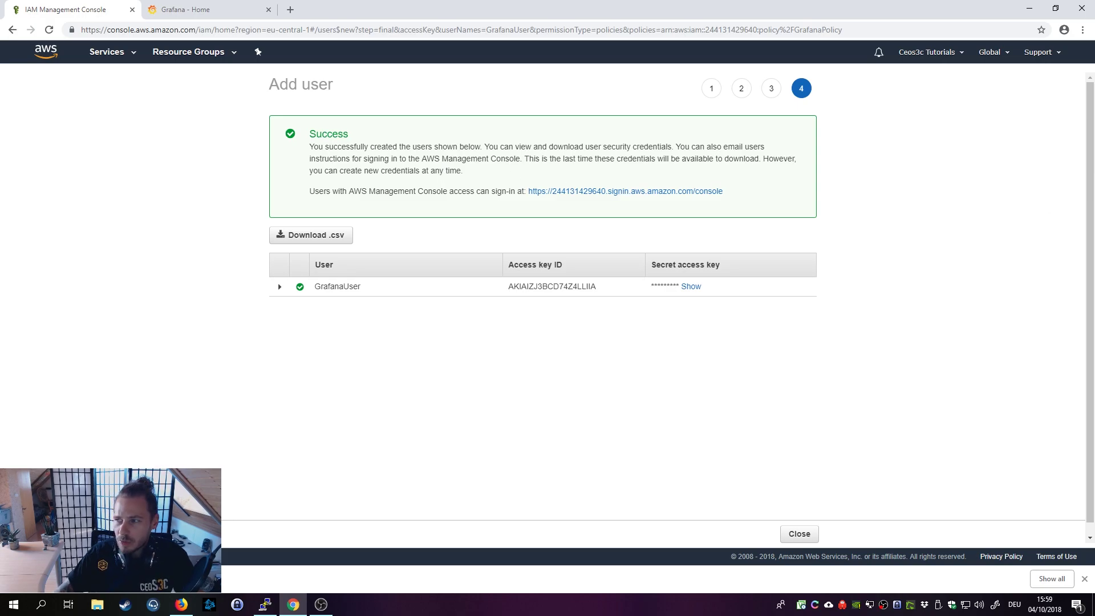
# Open the EC2 service in a separate browser tab and display its running instances.
pyautogui.click(134, 54)
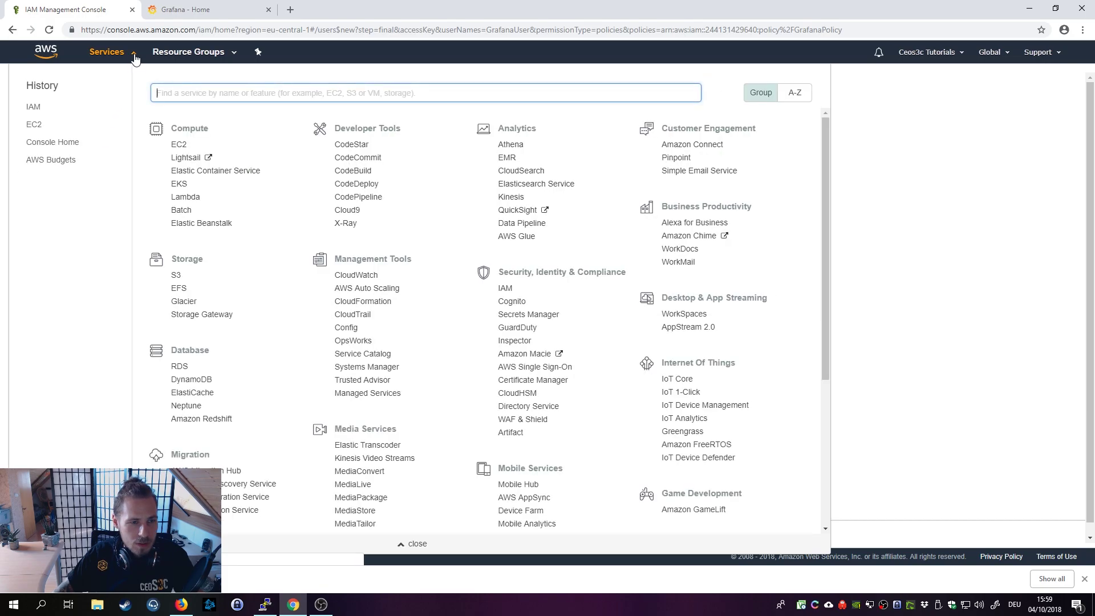
pyautogui.rightClick(182, 148)
pyautogui.click(227, 154)
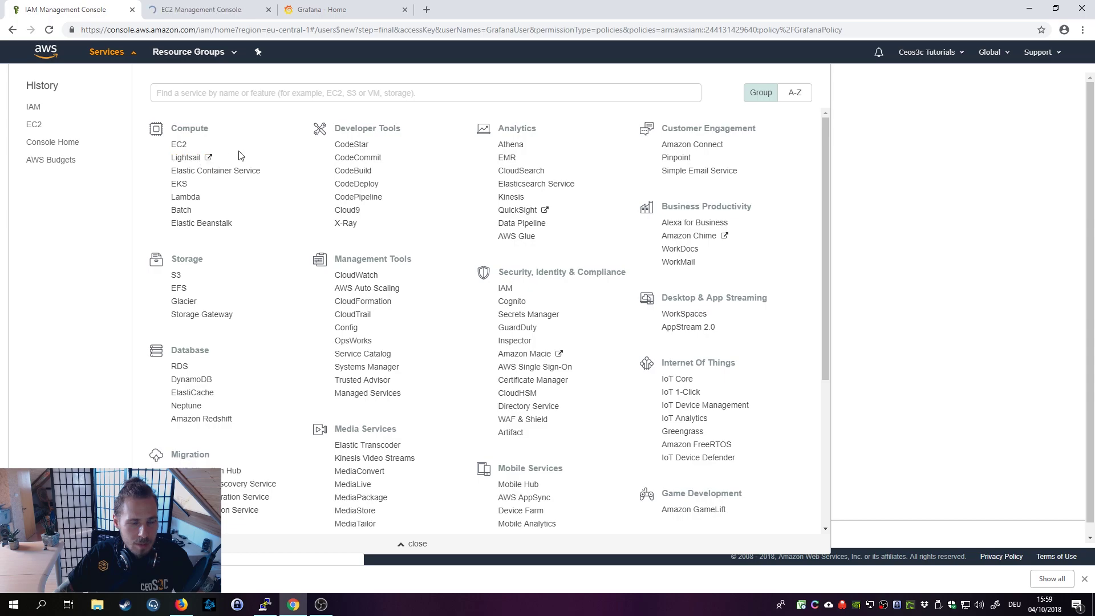
pyautogui.click(915, 237)
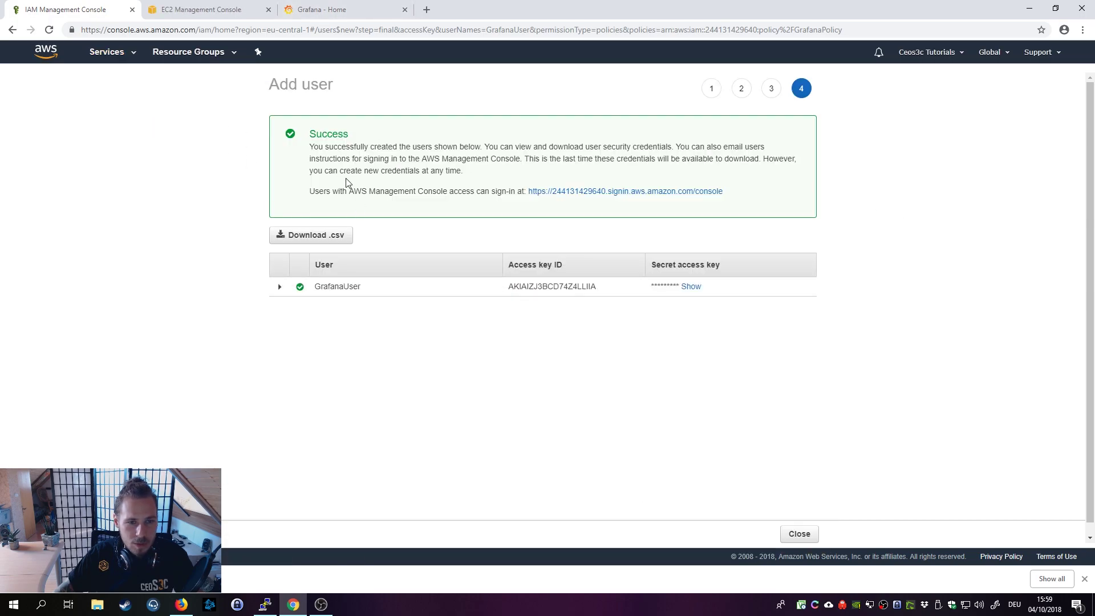
pyautogui.click(217, 11)
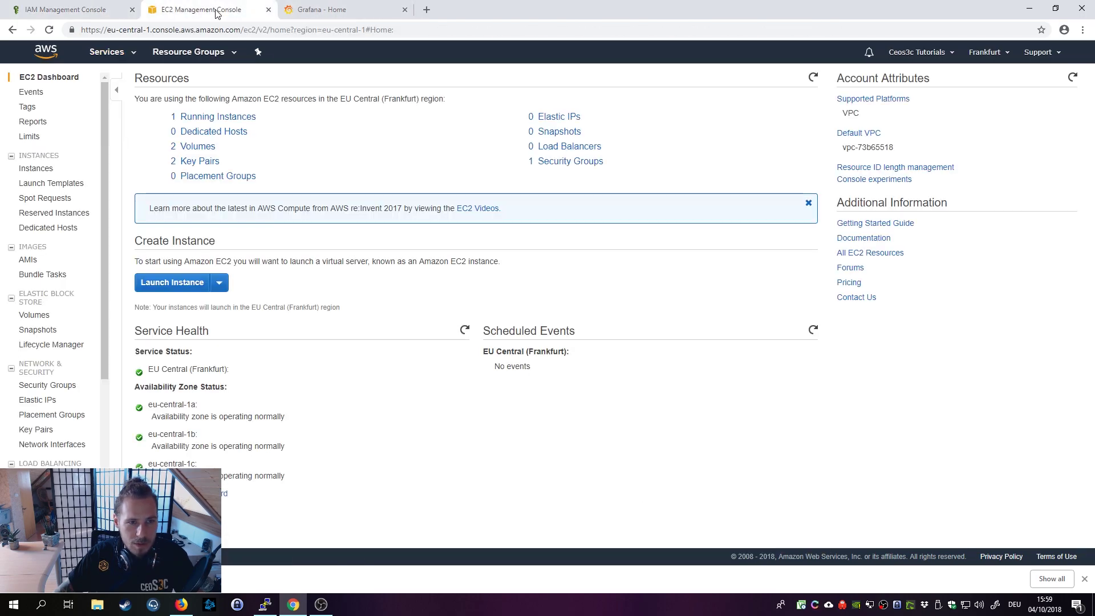
pyautogui.click(217, 117)
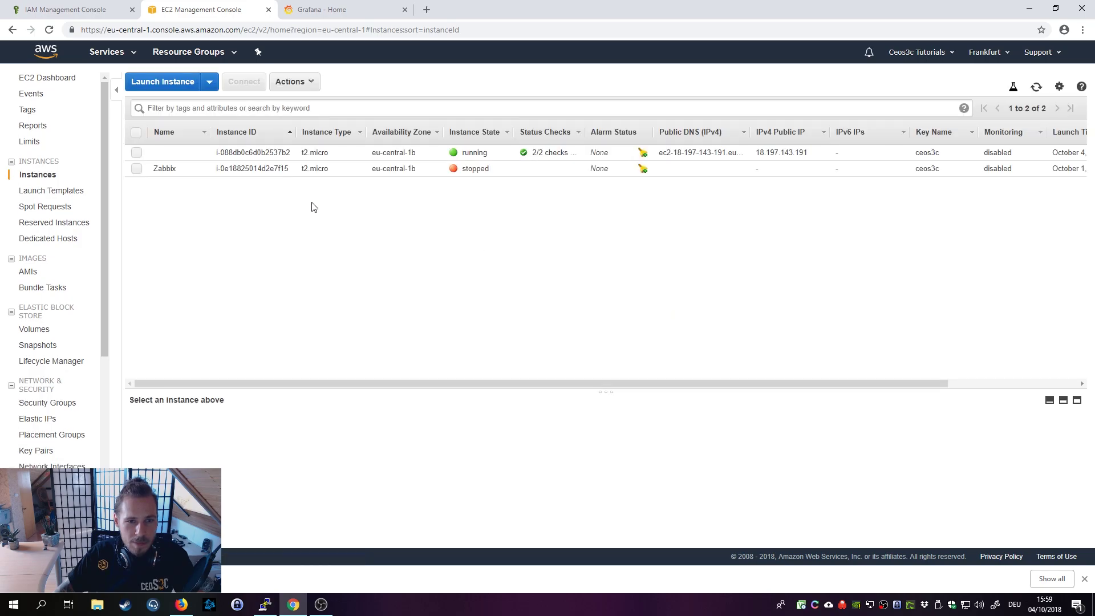
# Name the running unnamed t2.micro instance Grafana.
pyautogui.moveTo(187, 157)
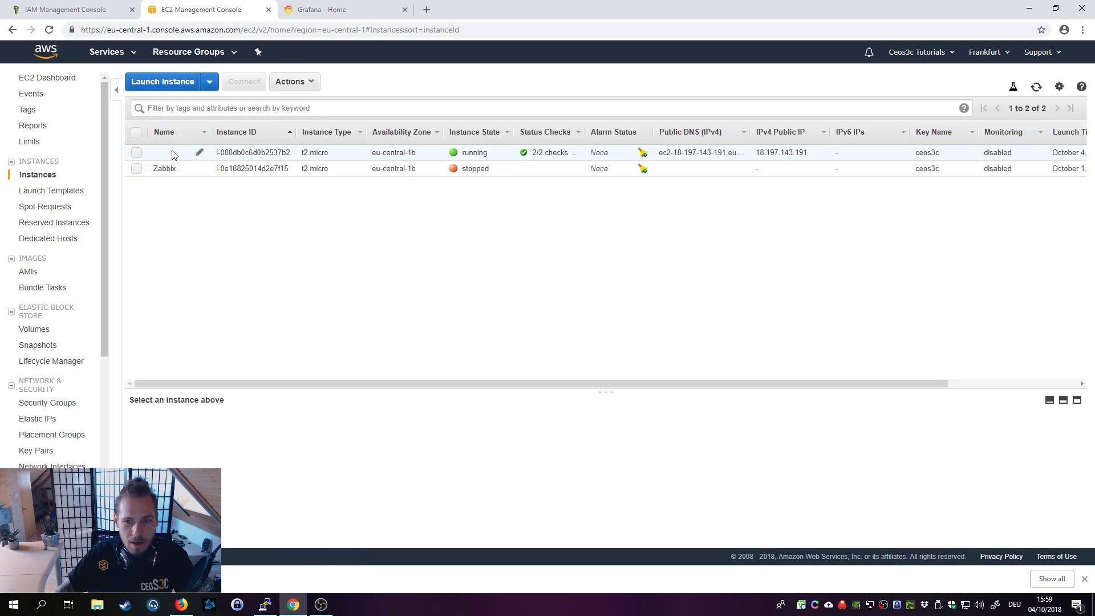
pyautogui.click(174, 156)
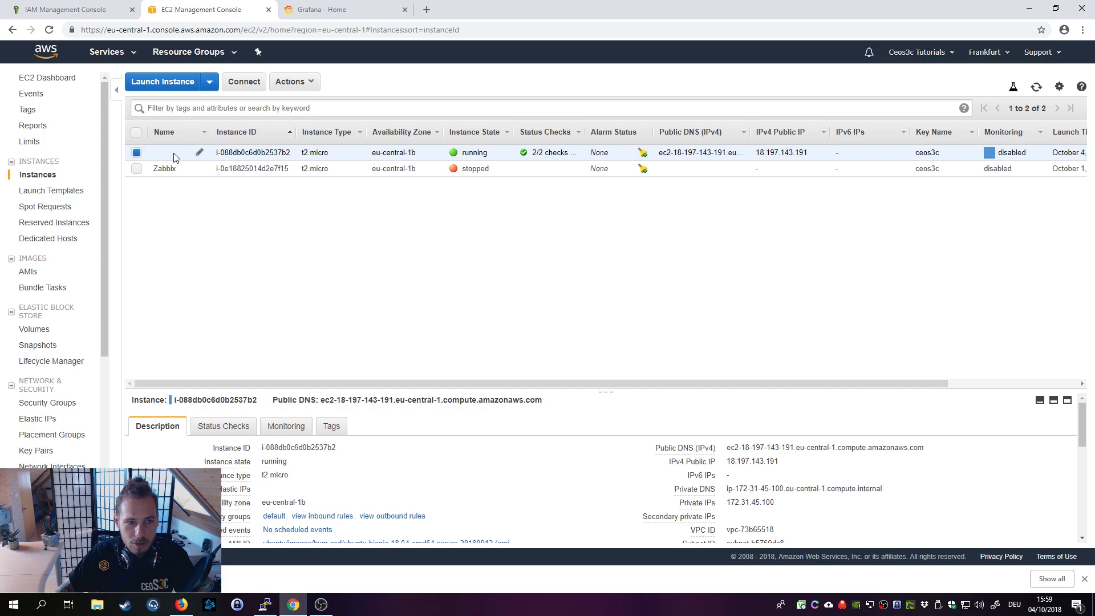
pyautogui.click(199, 153)
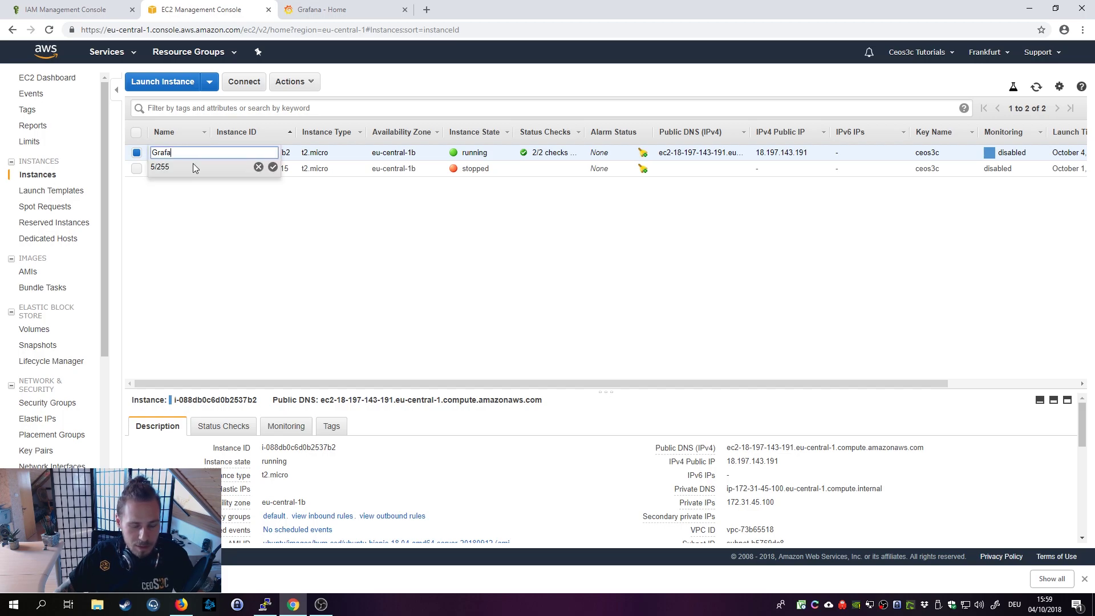
pyautogui.write('Grafana')
pyautogui.click(273, 167)
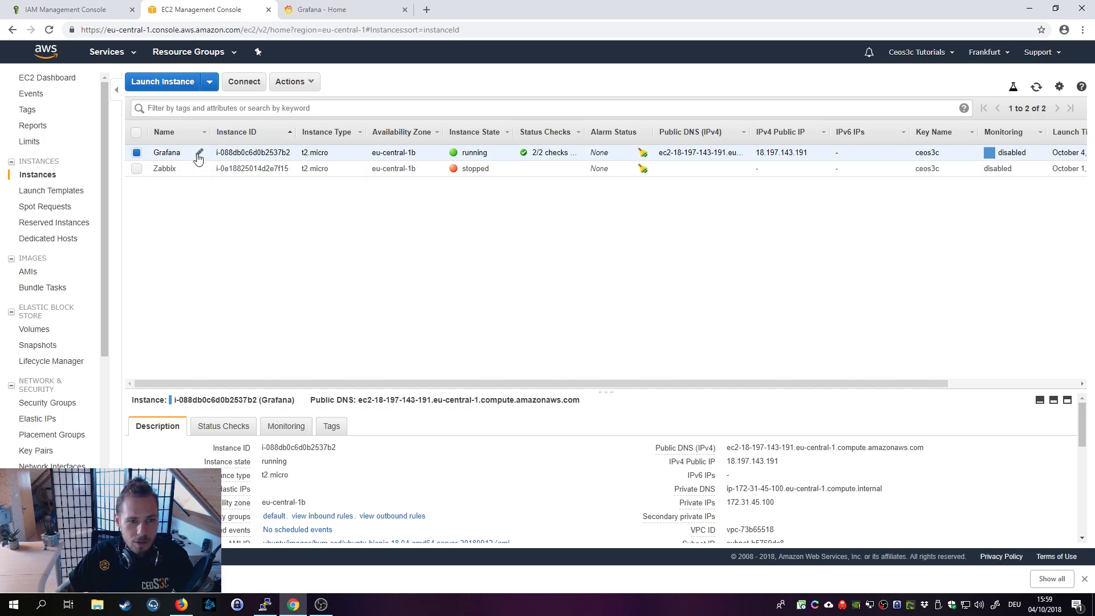
# Attach the IAM role GrafanaRole to the Grafana instance and return to the instance list.
pyautogui.click(311, 83)
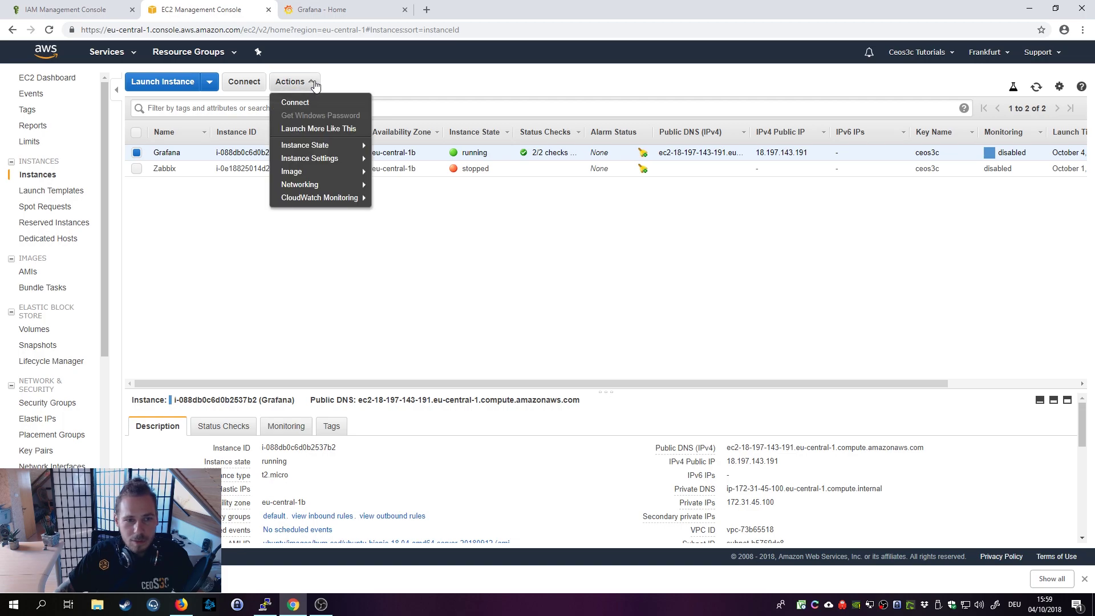
pyautogui.moveTo(345, 160)
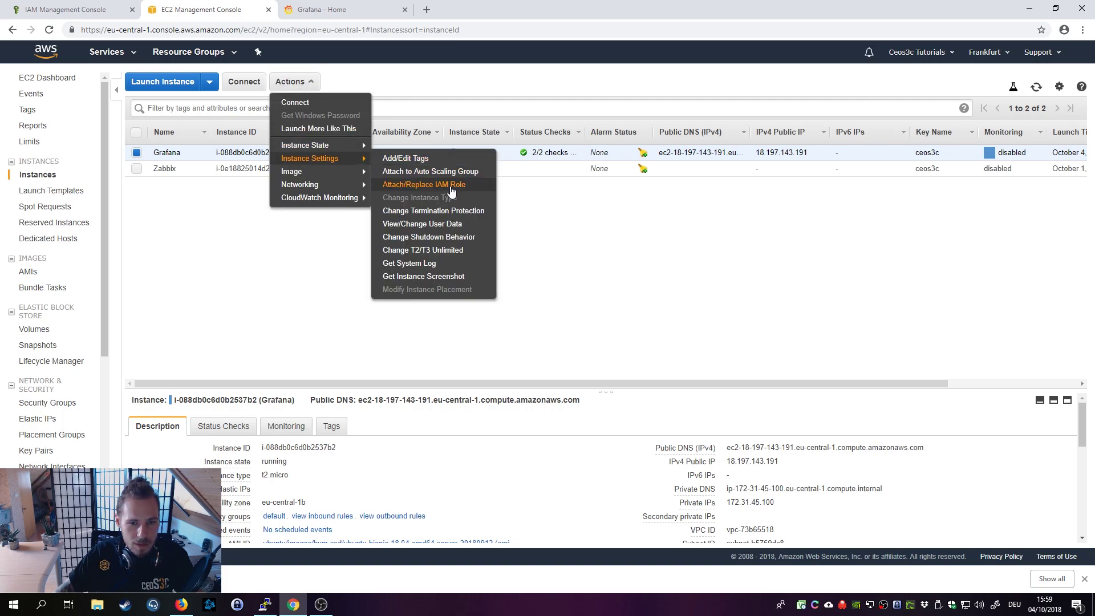
pyautogui.click(422, 188)
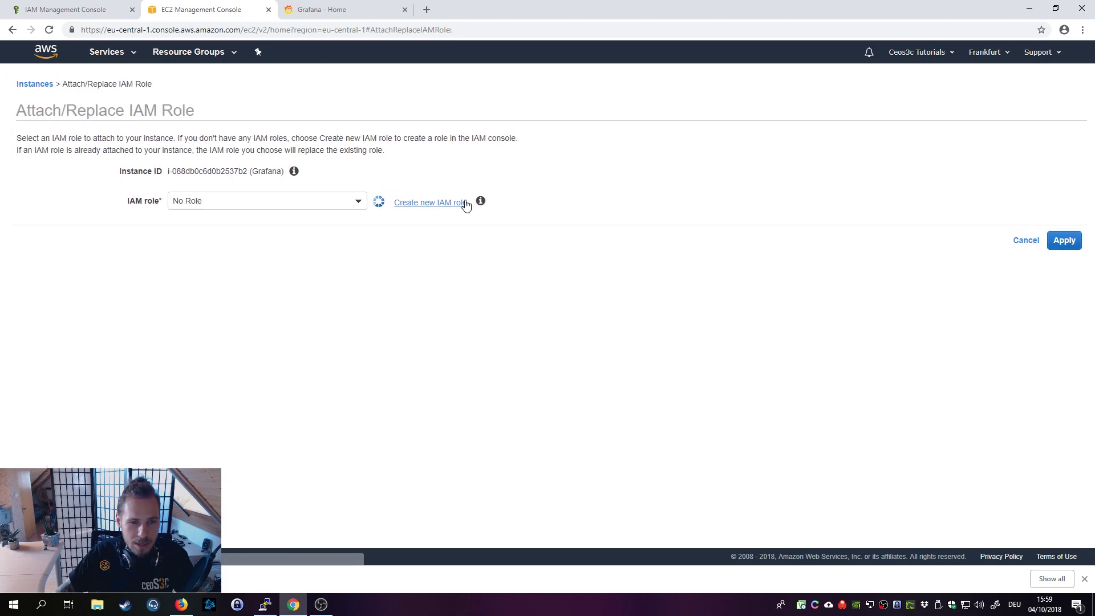
pyautogui.click(360, 207)
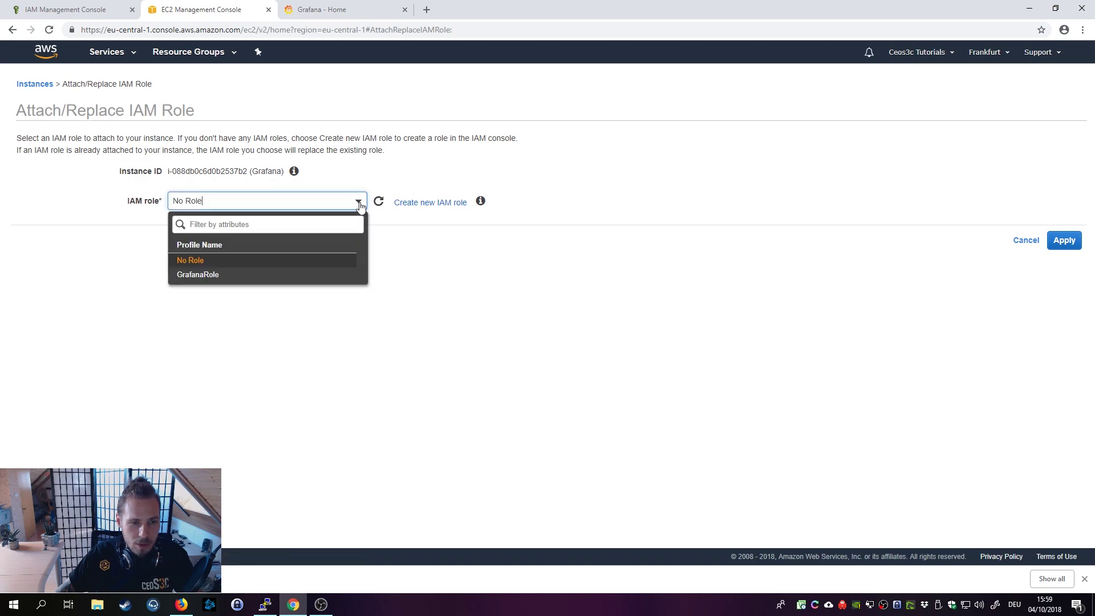
pyautogui.click(217, 276)
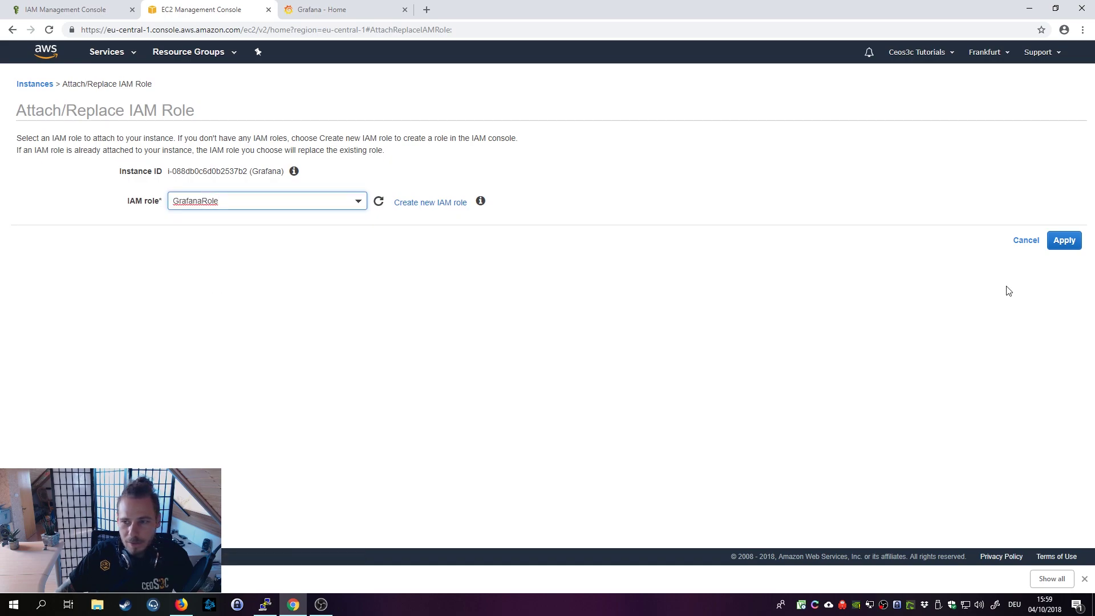
pyautogui.click(1064, 242)
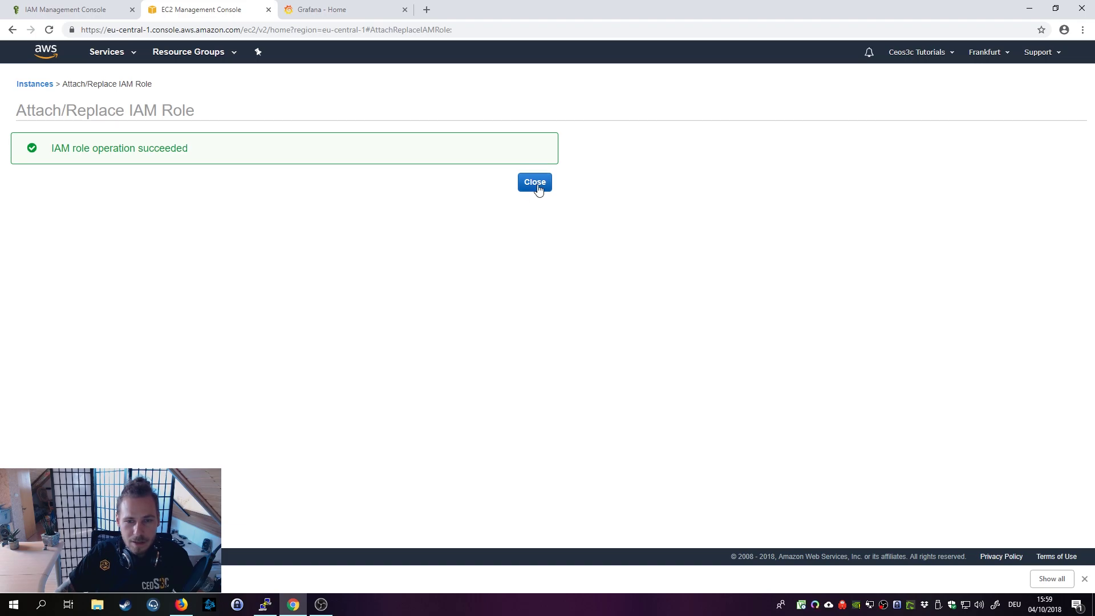
pyautogui.click(536, 183)
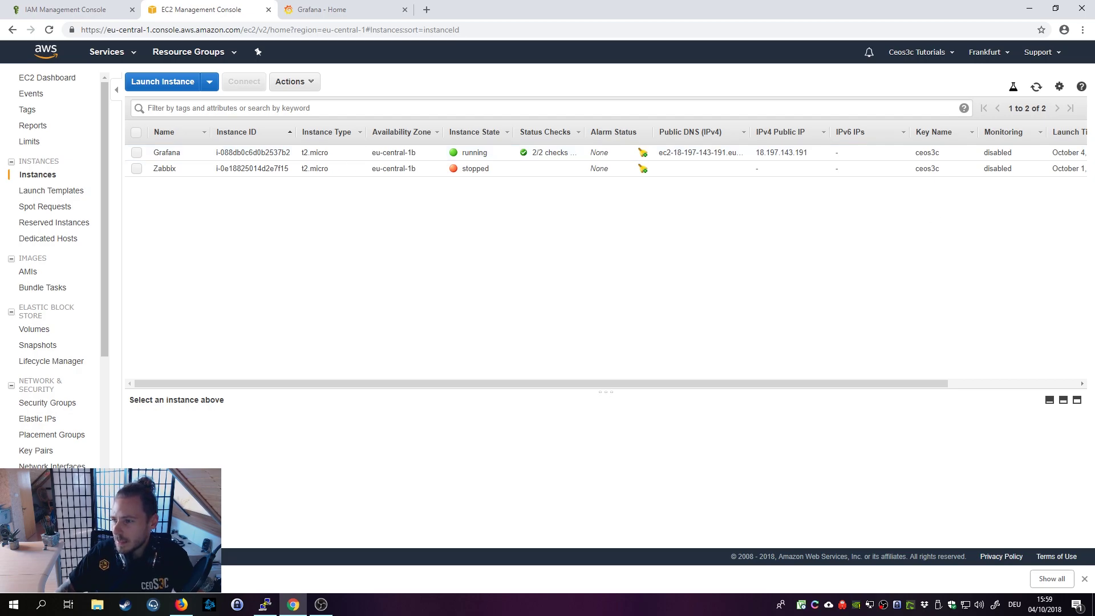
# Switch to the PuTTY terminal session of the Ubuntu server and clear its screen.
pyautogui.hotkey('alt', 'Tab')
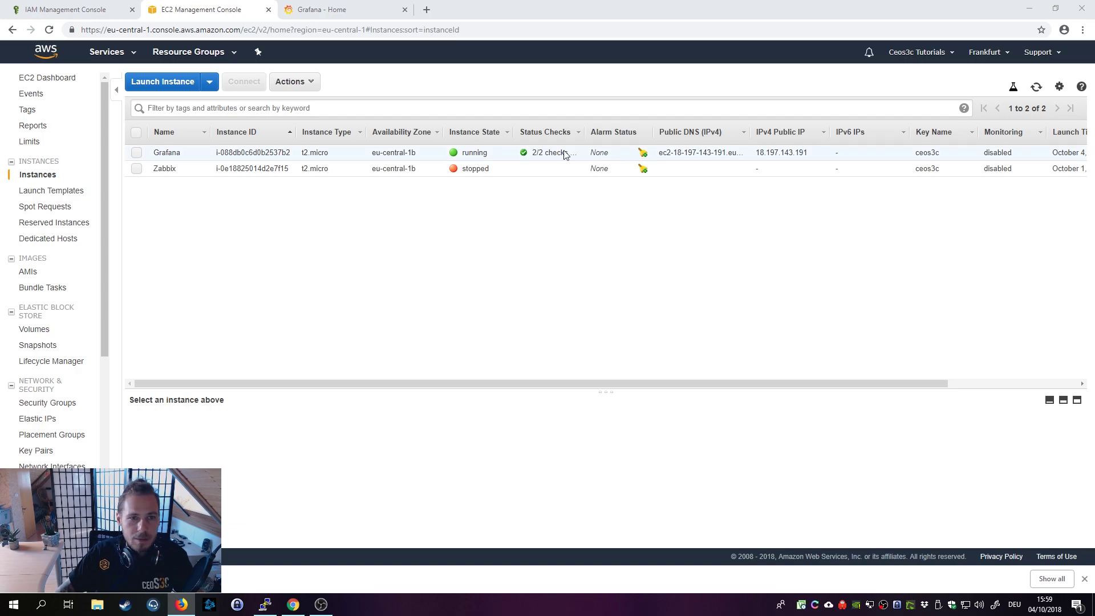
pyautogui.click(425, 288)
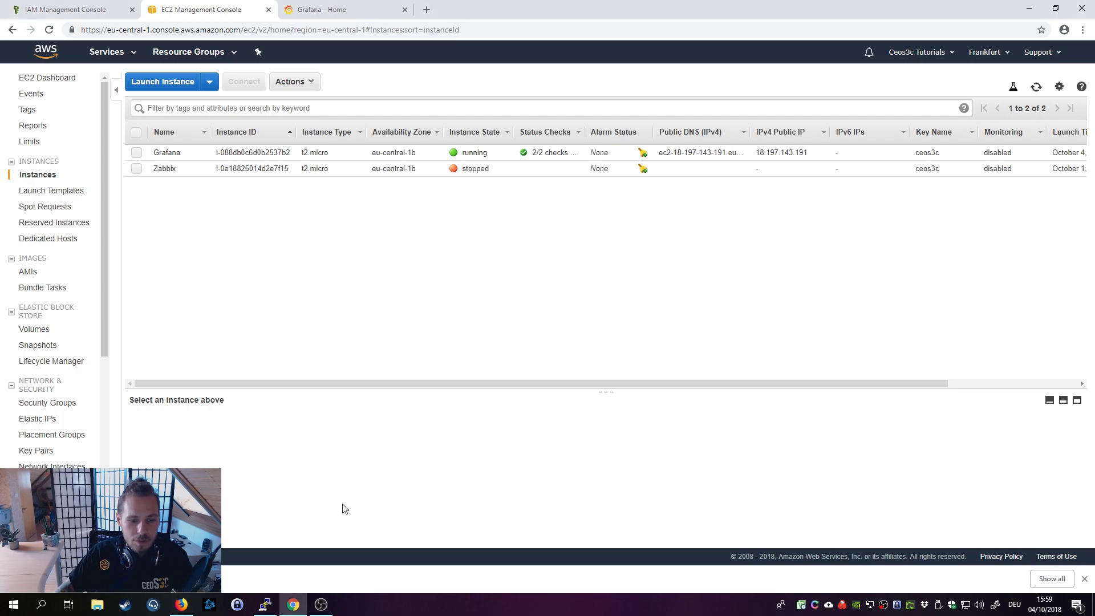
pyautogui.click(264, 604)
pyautogui.write('clear')
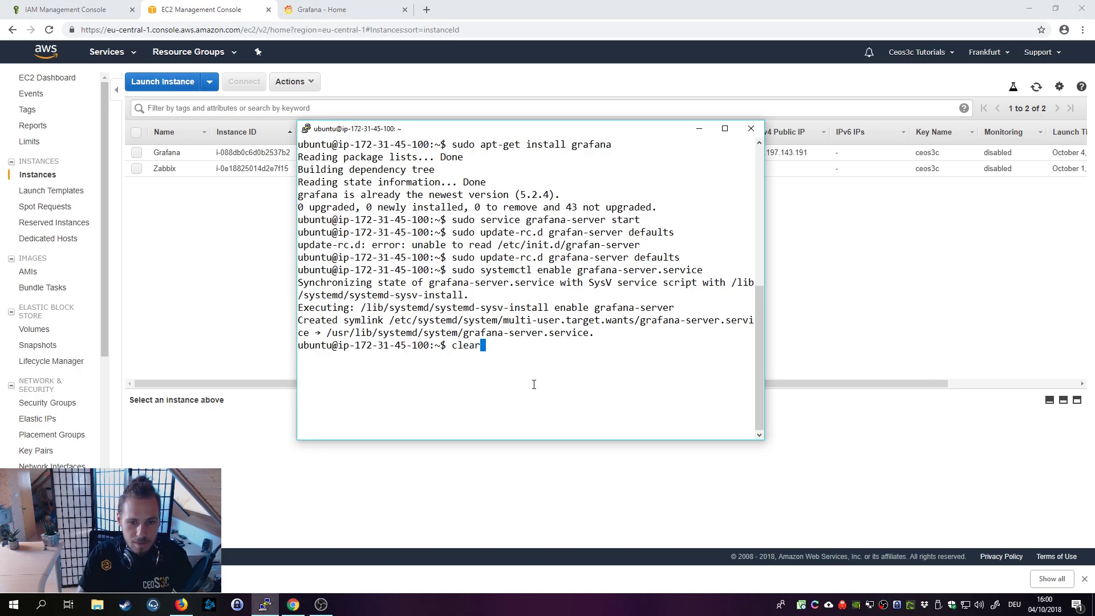
pyautogui.press('Return')
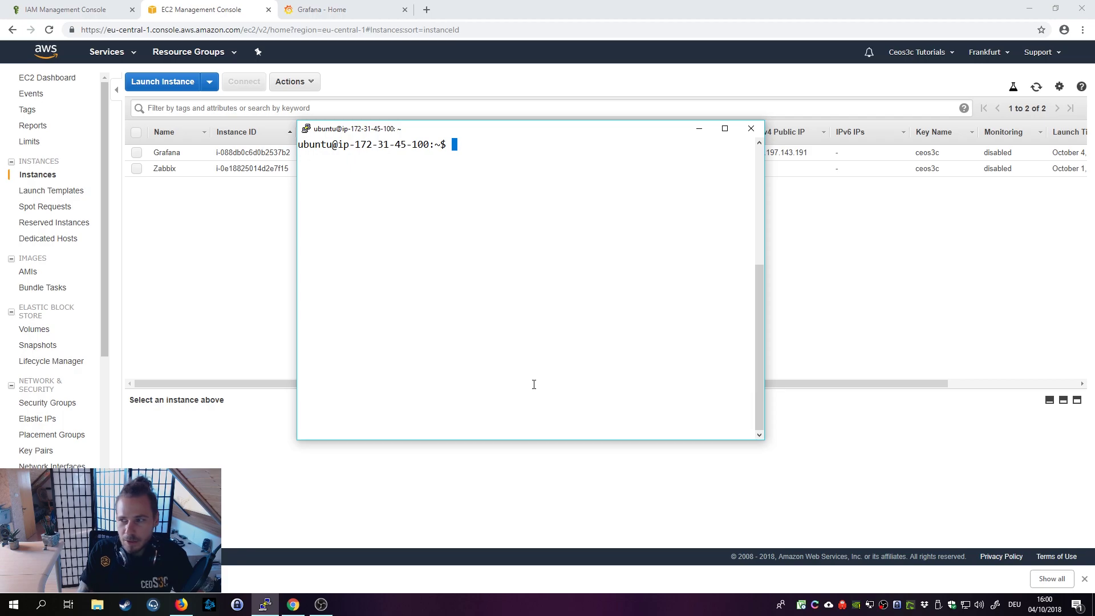
# Enter the command sudo nano /usr/share/grafana/.credentials at the shell prompt.
pyautogui.write('sudo n')
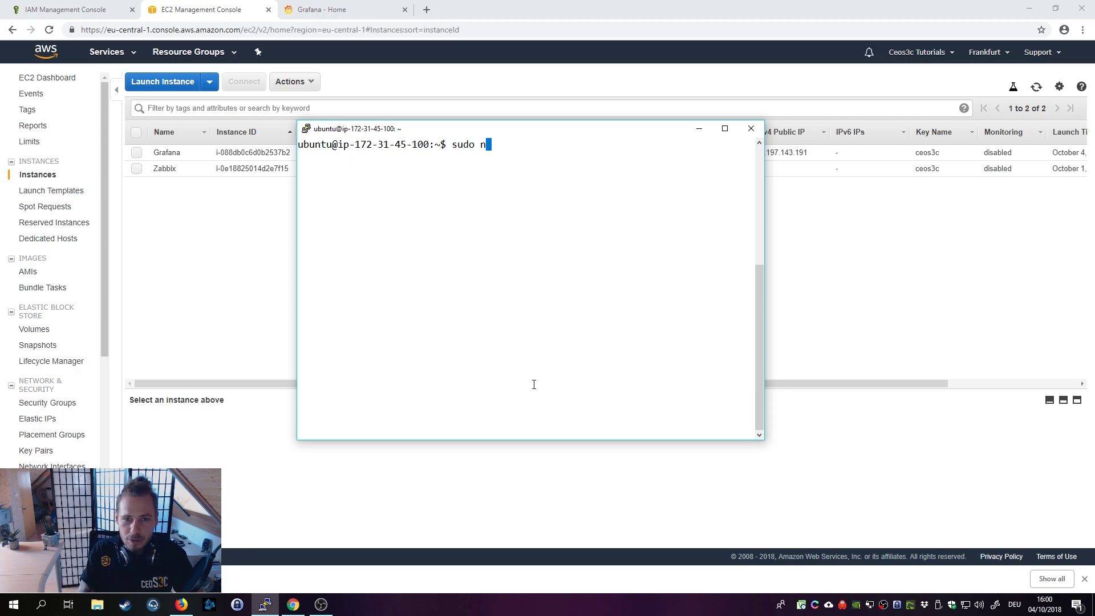
pyautogui.write('ano /usr/')
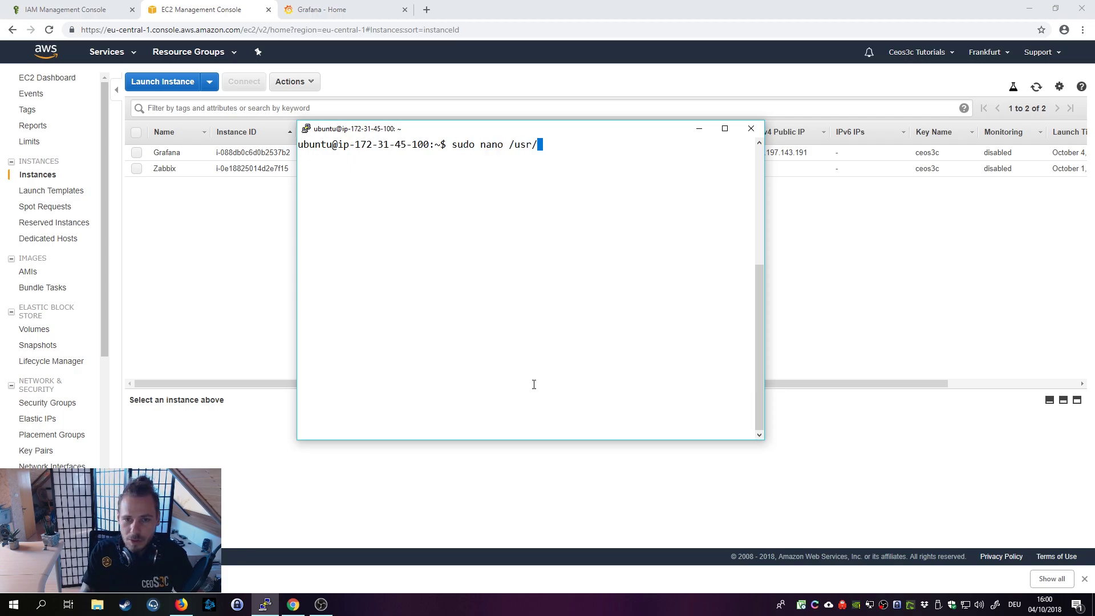
pyautogui.write('share/grafana/')
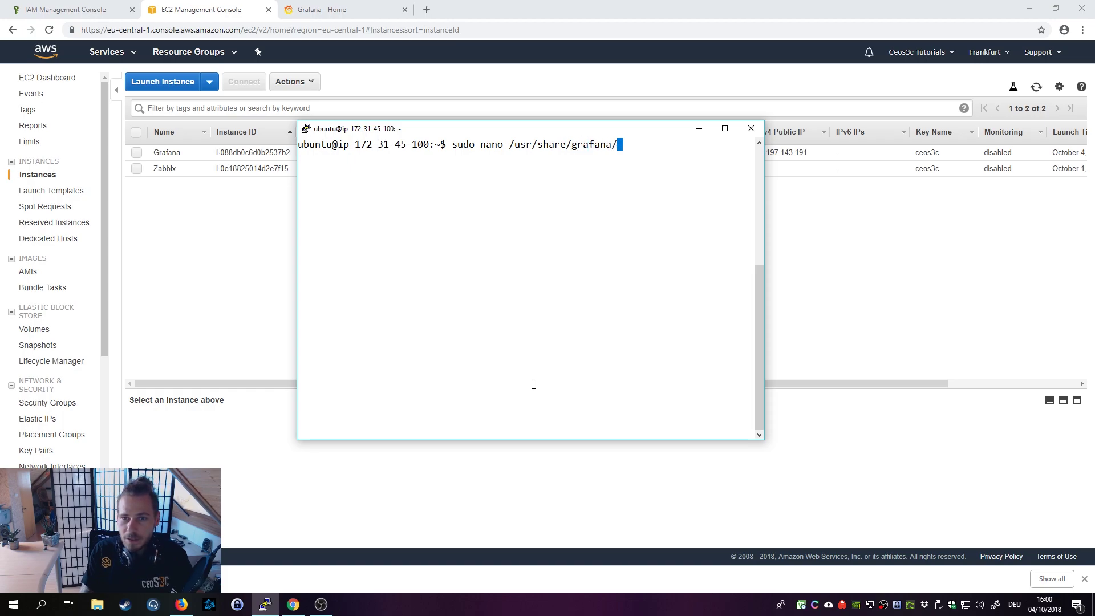
pyautogui.write('.creden')
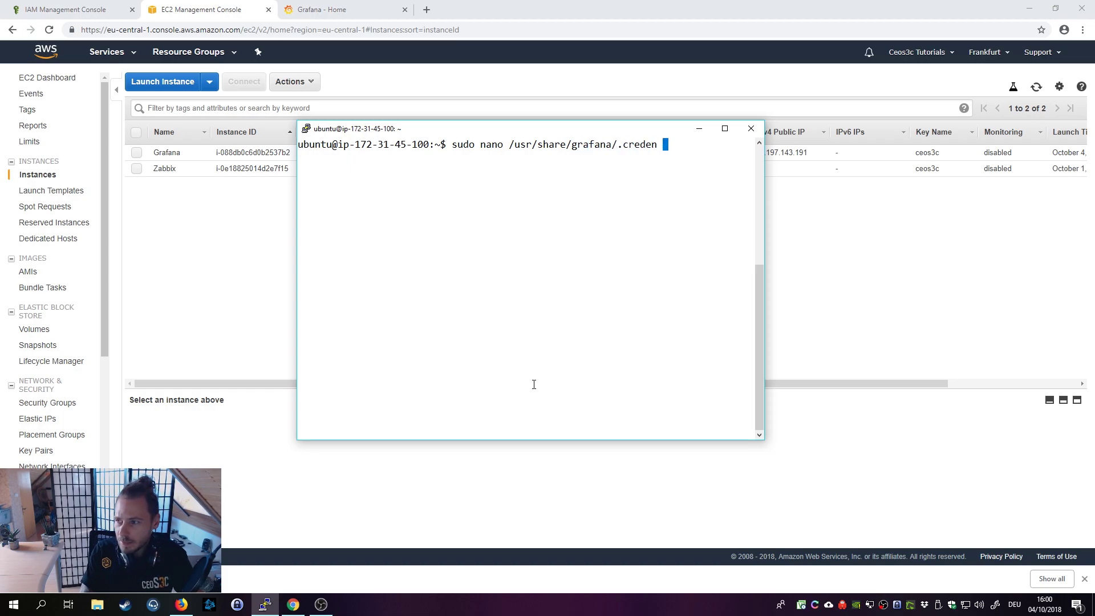
pyautogui.write('tials')
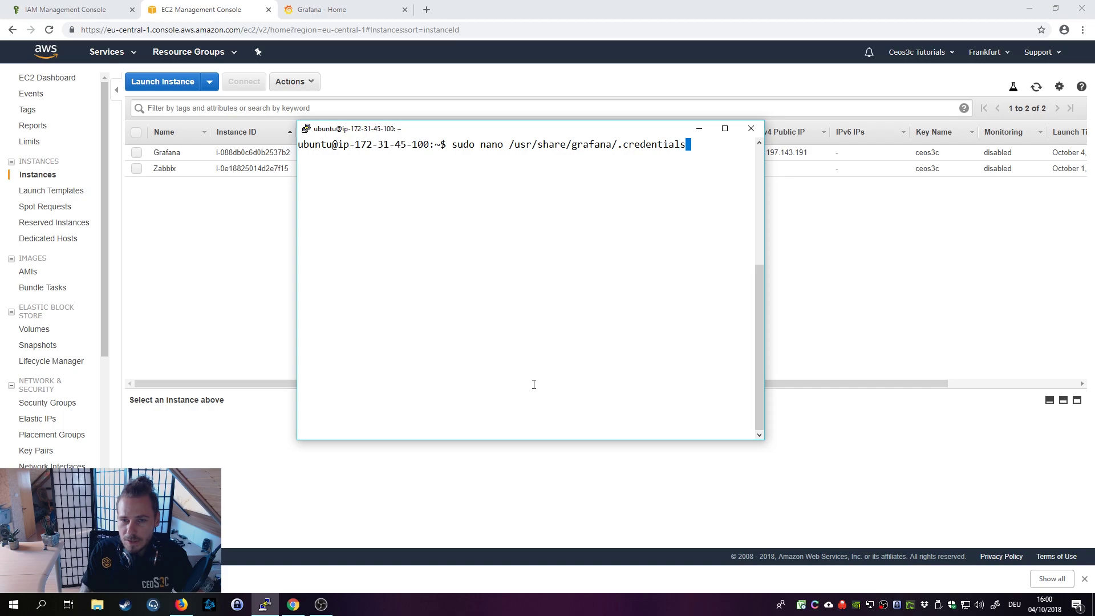
pyautogui.press('Left')
pyautogui.press('Left')
pyautogui.press('Left')
pyautogui.press('Left')
pyautogui.press('Left')
pyautogui.press('Left')
pyautogui.press('Left')
pyautogui.press('Left')
pyautogui.press('Left')
pyautogui.press('Left')
pyautogui.press('Left')
pyautogui.press('Left')
pyautogui.press('Left')
pyautogui.press('Left')
pyautogui.press('Left')
pyautogui.press('Left')
pyautogui.press('Left')
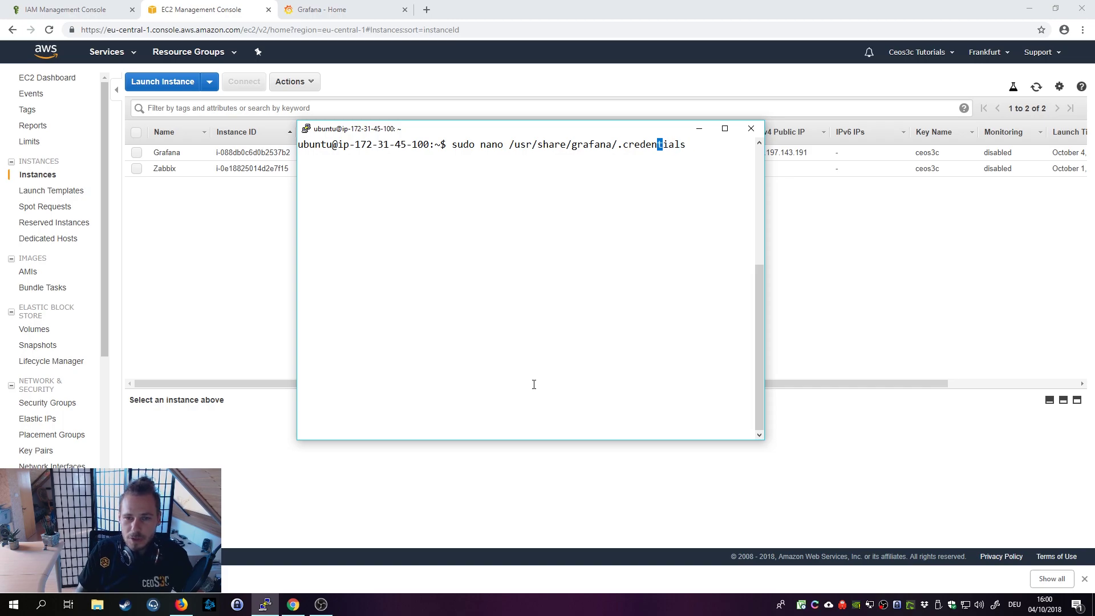
pyautogui.press('Right')
pyautogui.press('Right')
pyautogui.press('Left')
pyautogui.press('Left')
pyautogui.press('Right')
pyautogui.press('Right')
pyautogui.press('Right')
pyautogui.press('Right')
pyautogui.press('Right')
pyautogui.press('Right')
pyautogui.press('Right')
pyautogui.press('Right')
pyautogui.press('Right')
pyautogui.press('Right')
pyautogui.press('Right')
pyautogui.press('Right')
pyautogui.press('Right')
pyautogui.press('Right')
pyautogui.press('Right')
pyautogui.press('Right')
pyautogui.press('Right')
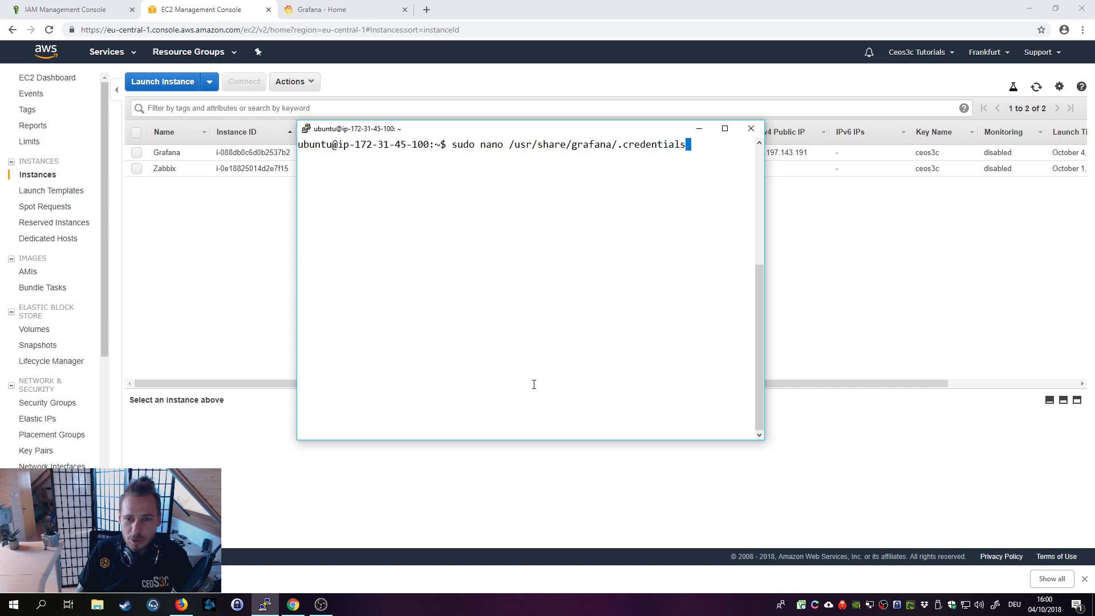
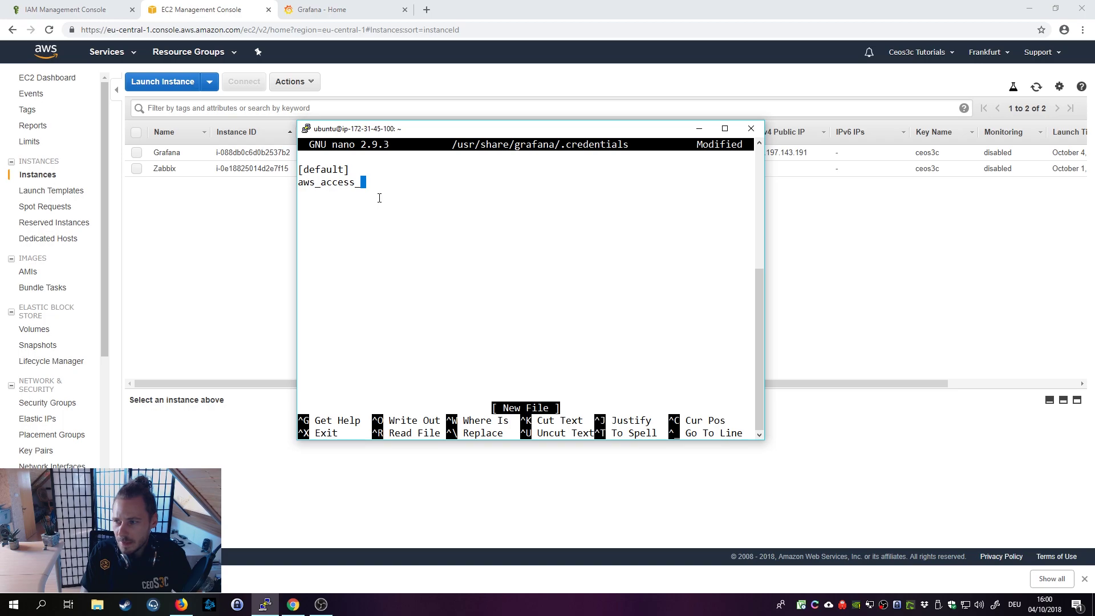
# Complete the aws_access_key_id entry and add an aws_secret_access_key entry under [default], leaving both values empty.
pyautogui.write('key_')
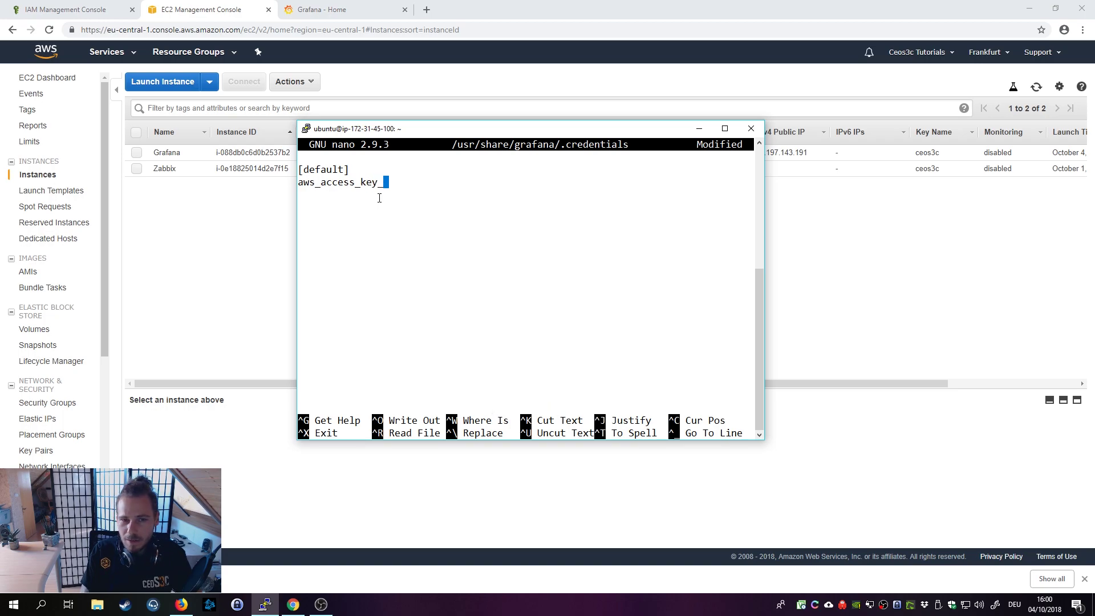
pyautogui.write('id ')
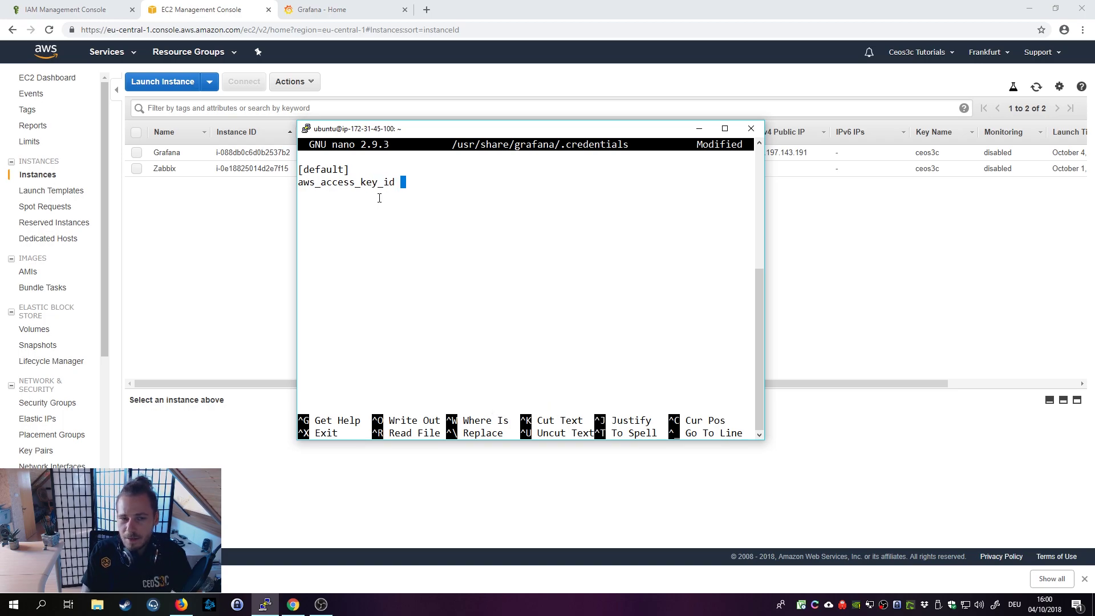
pyautogui.write('=')
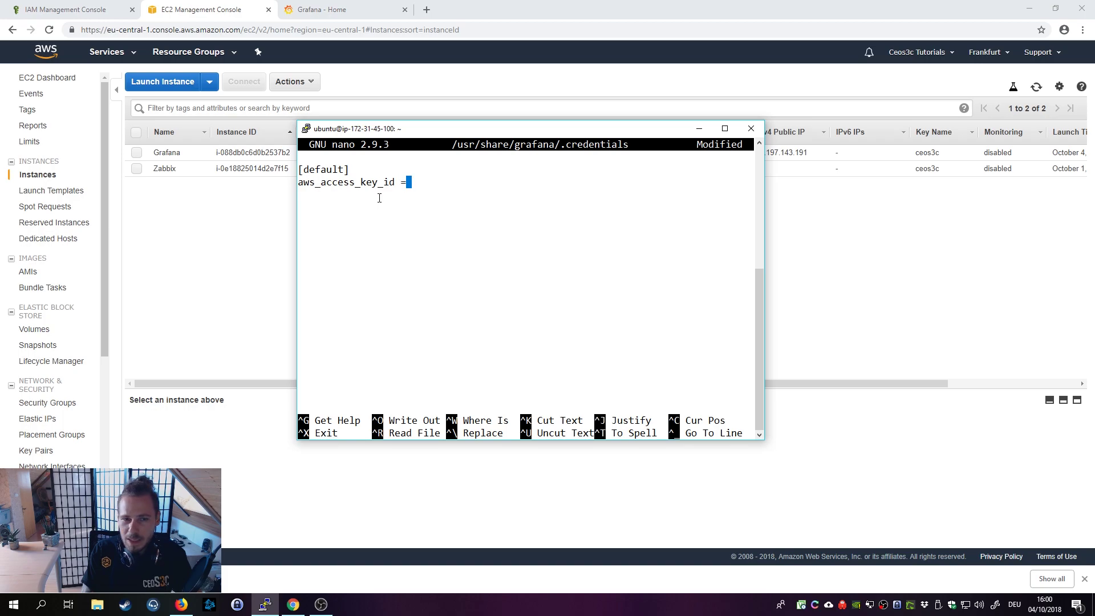
pyautogui.press('Return')
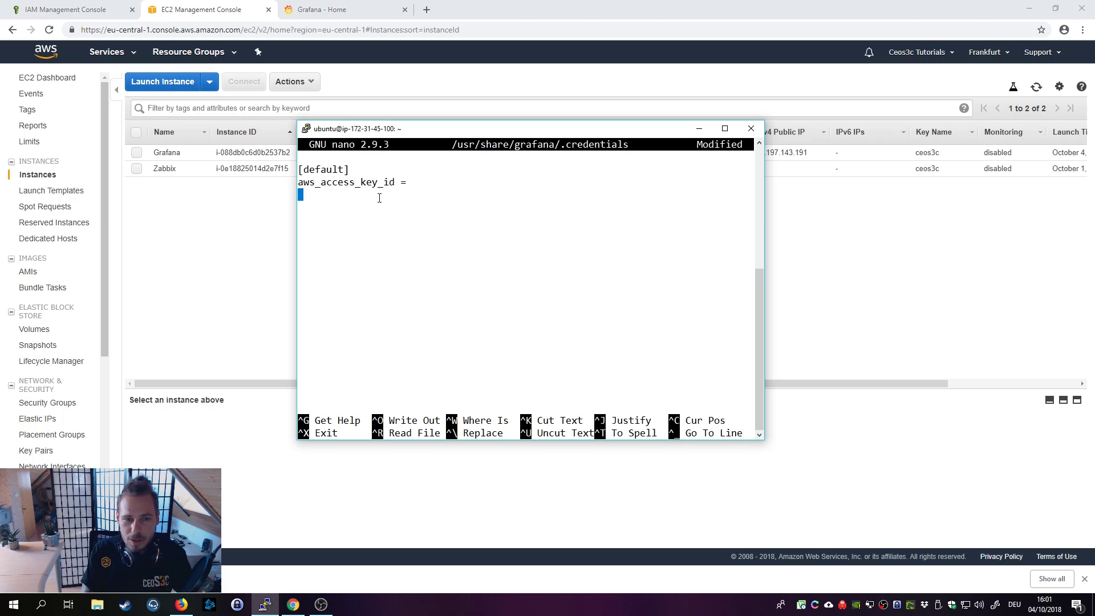
pyautogui.write('aws_')
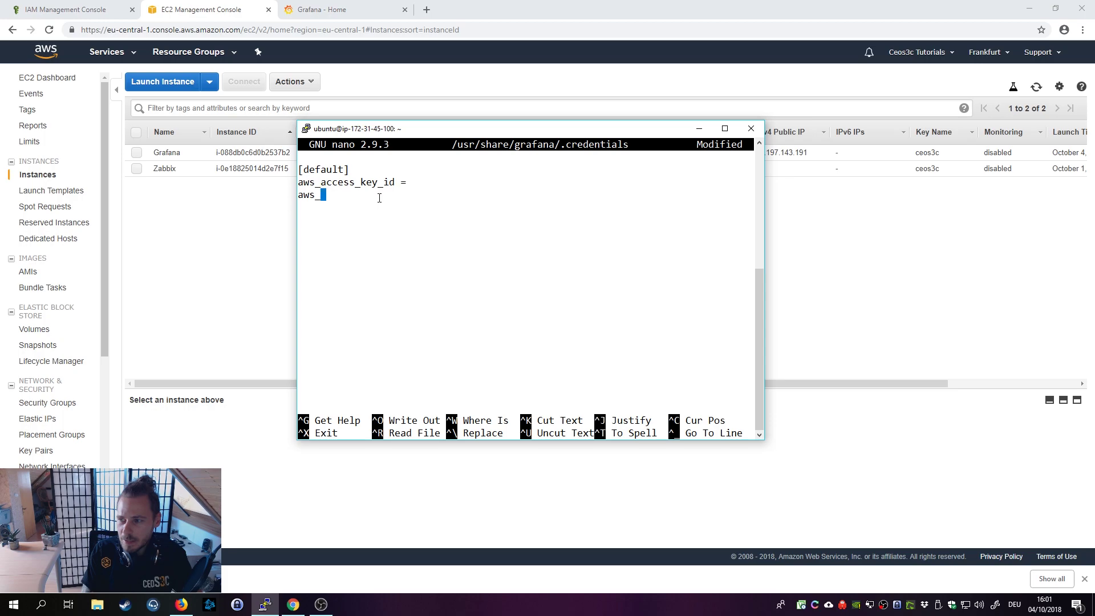
pyautogui.write('secret_')
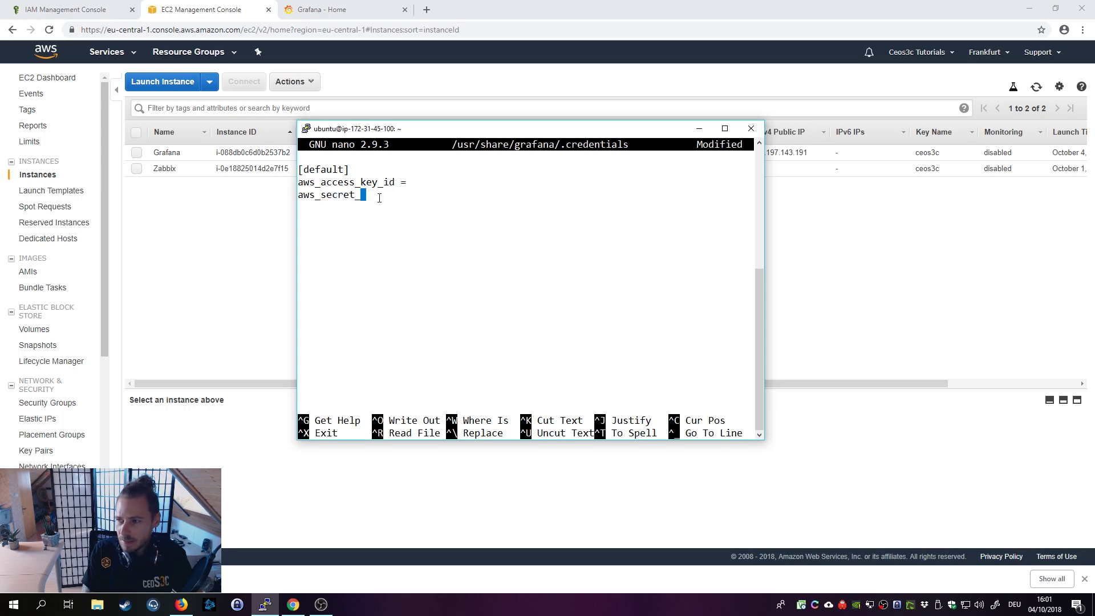
pyautogui.write('access_key ')
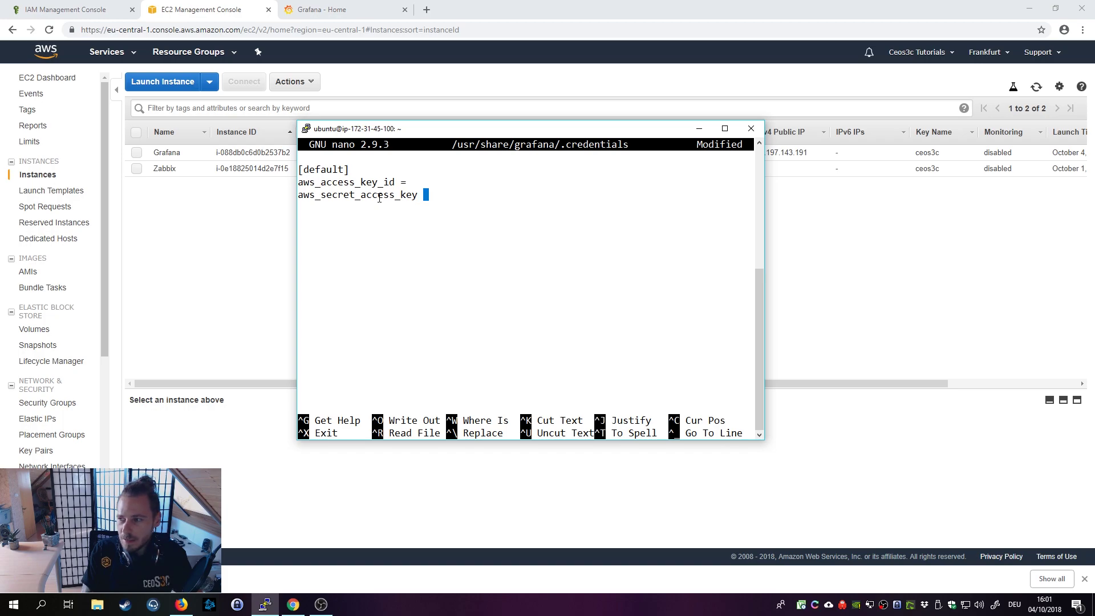
pyautogui.write('=')
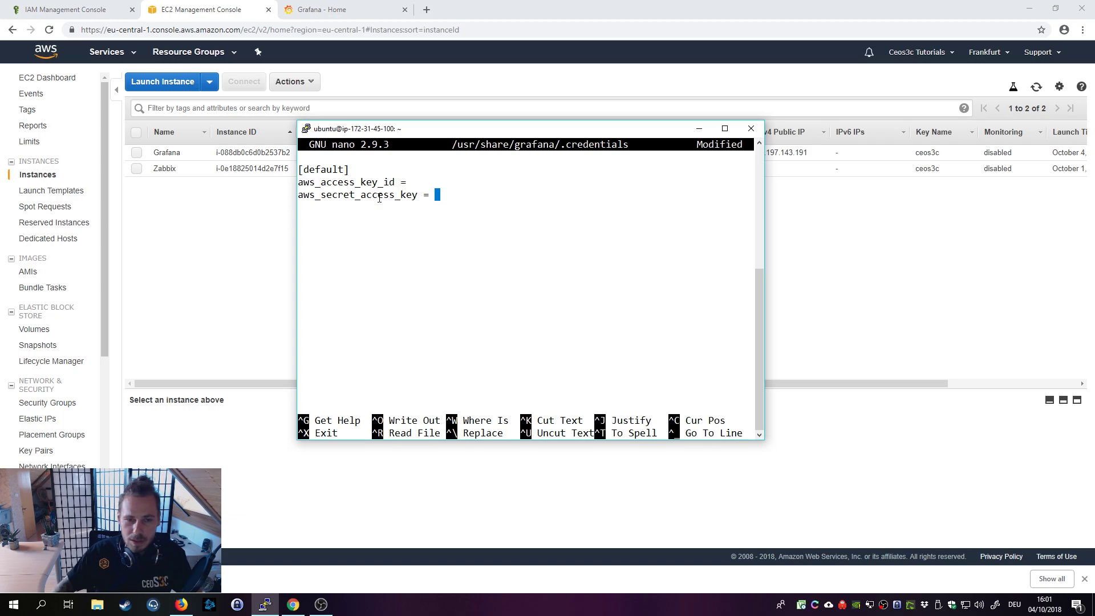
# Add the line region = eu-central-1 below the secret access key entry.
pyautogui.press('Return')
pyautogui.write('region = ')
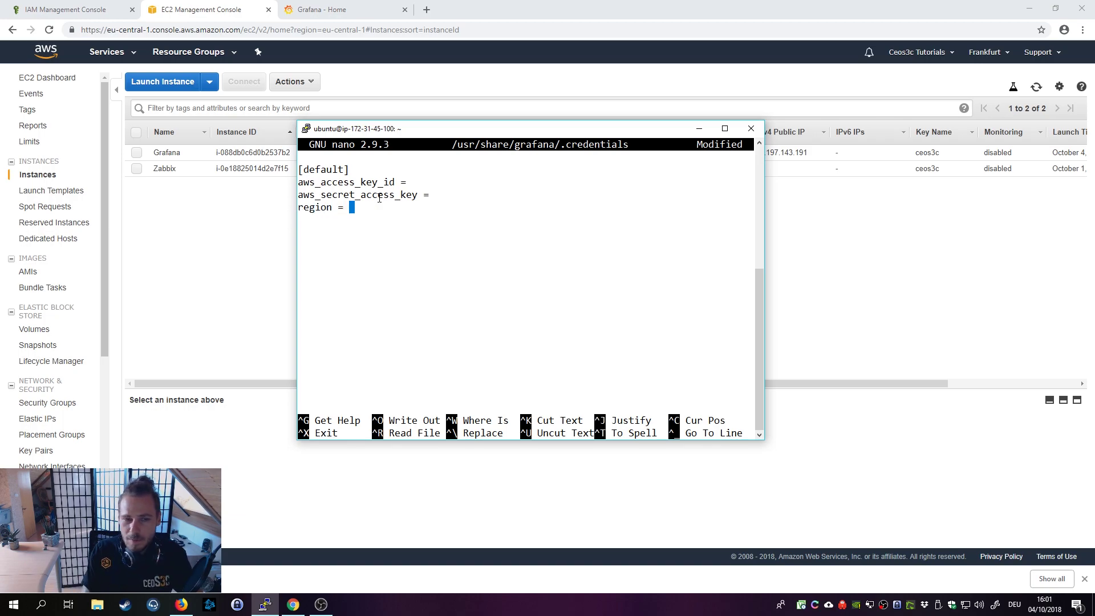
pyautogui.write('eu')
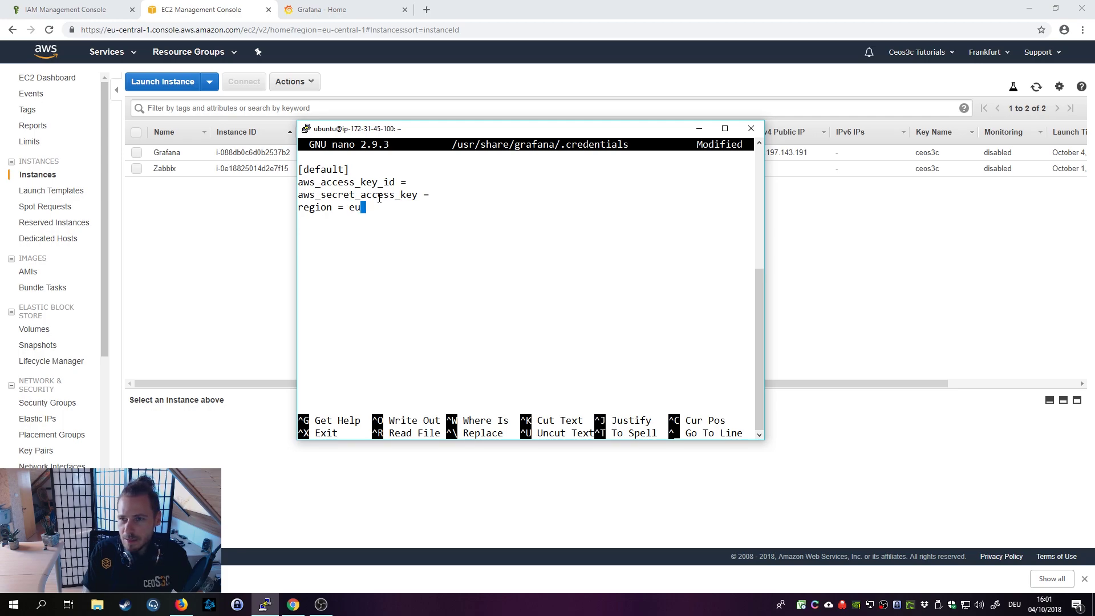
pyautogui.write('-central-')
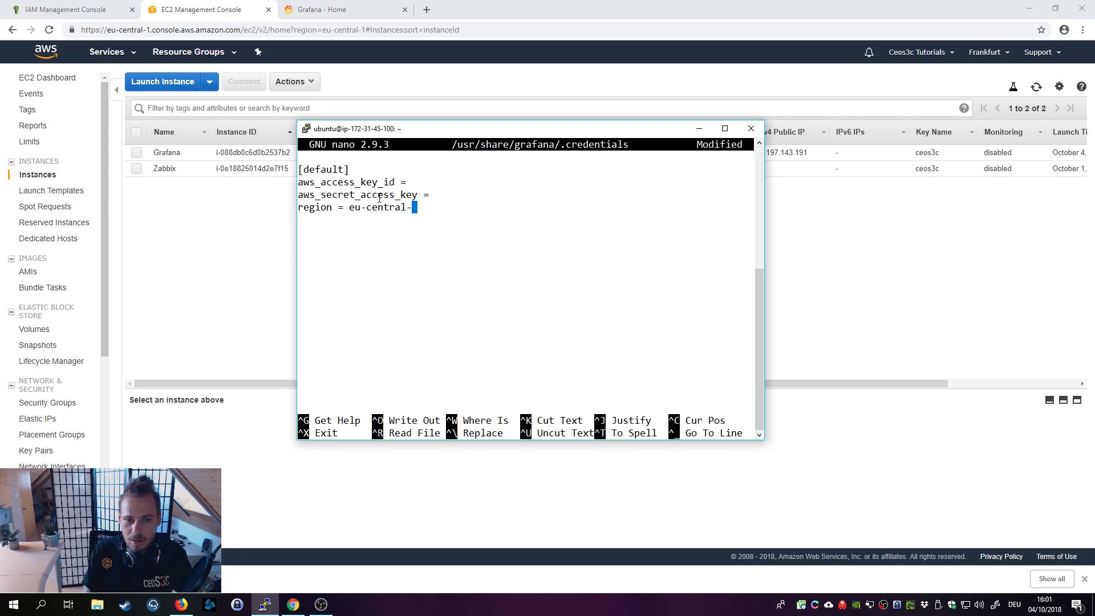
pyautogui.write('1')
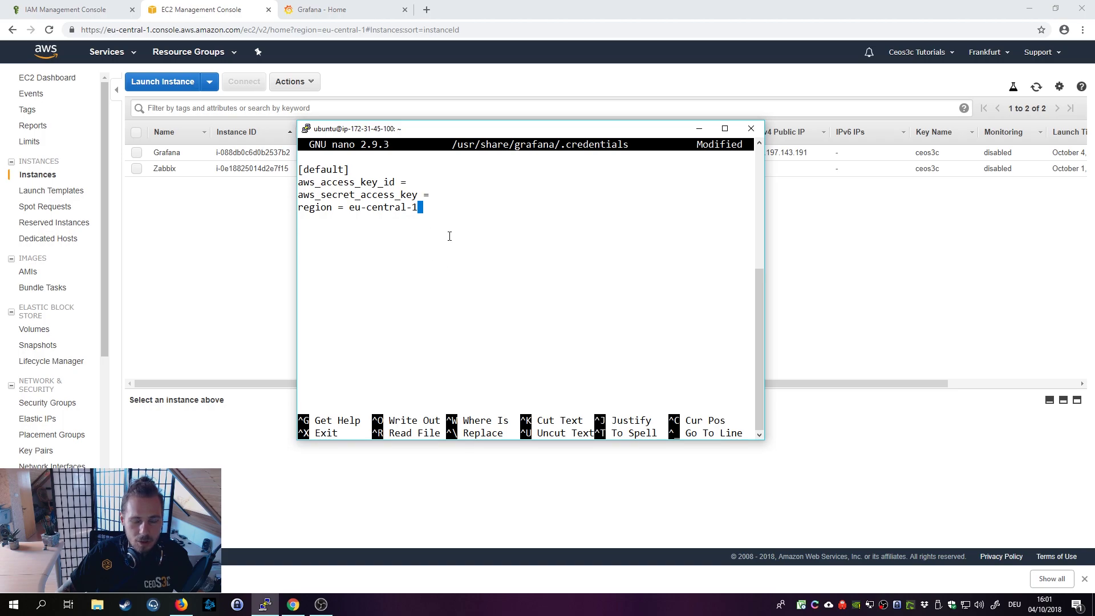
# Check the region within the Grafana instance's private DNS name in the EC2 console and return to the PuTTY terminal.
pyautogui.click(234, 257)
pyautogui.click(195, 153)
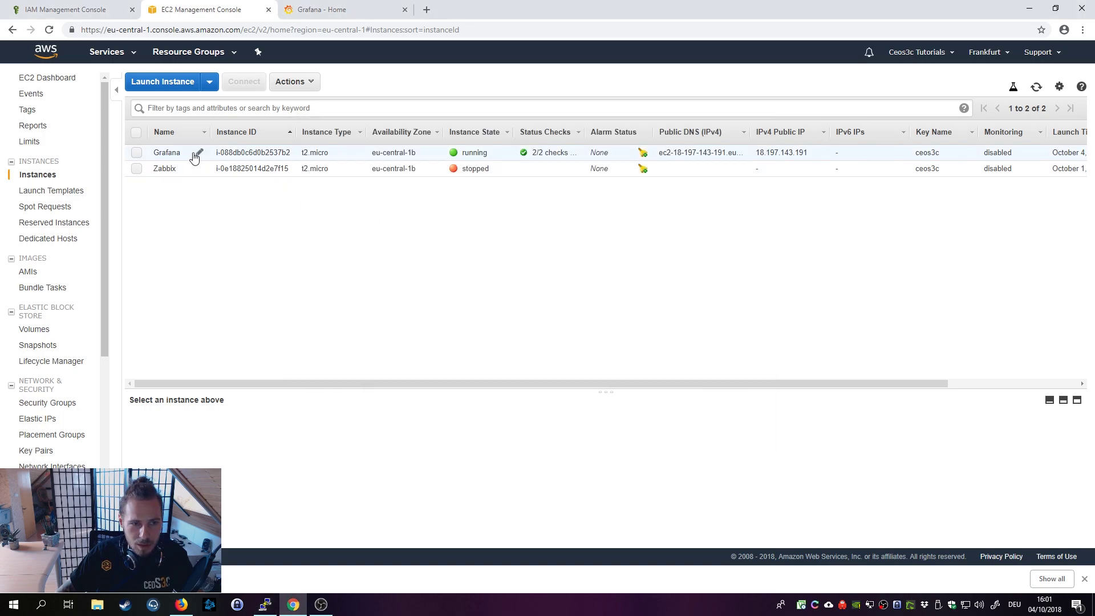
pyautogui.click(197, 153)
pyautogui.click(329, 285)
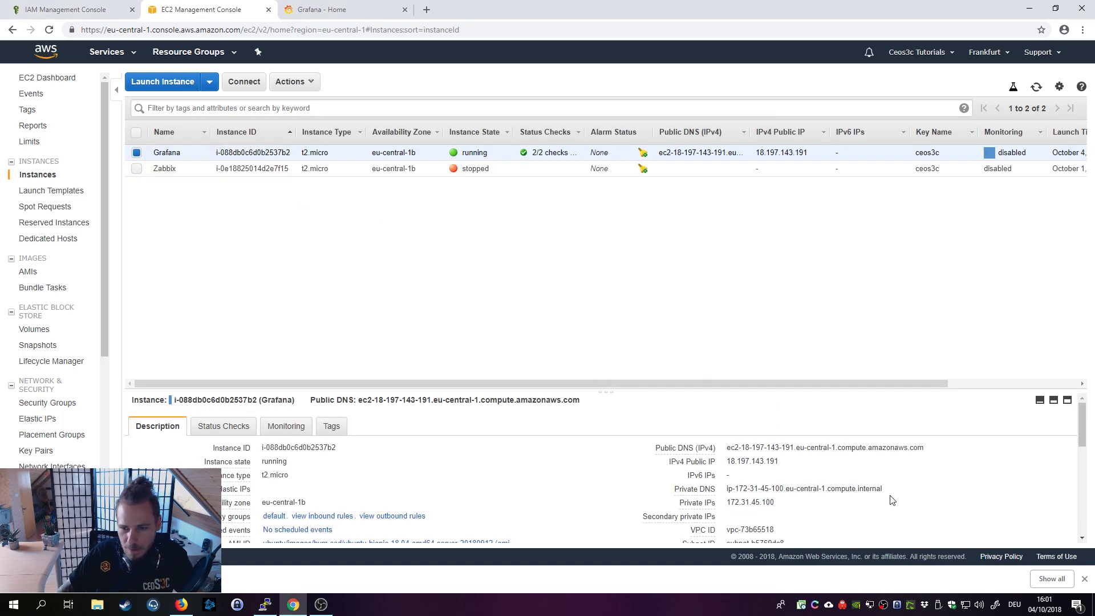
pyautogui.moveTo(784, 489); pyautogui.dragTo(826, 490)
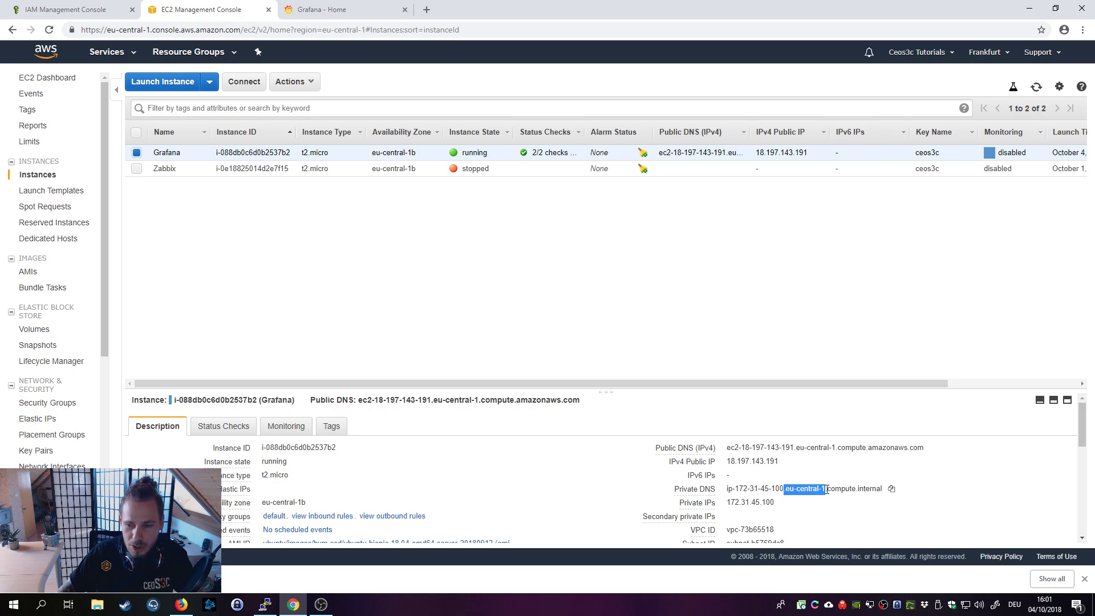
pyautogui.moveTo(825, 490); pyautogui.dragTo(790, 489)
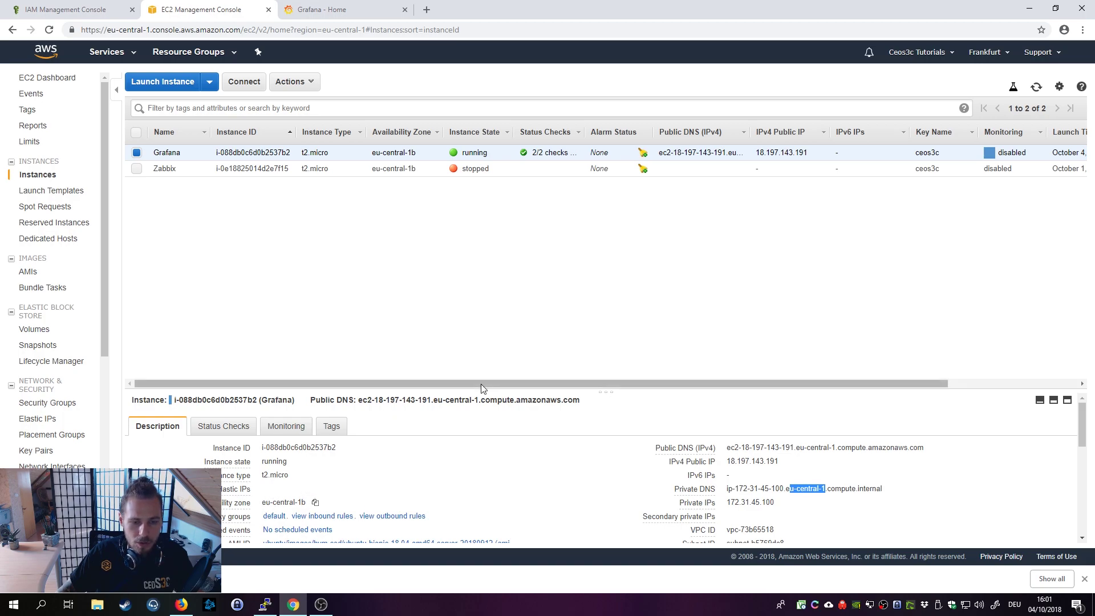
pyautogui.click(265, 604)
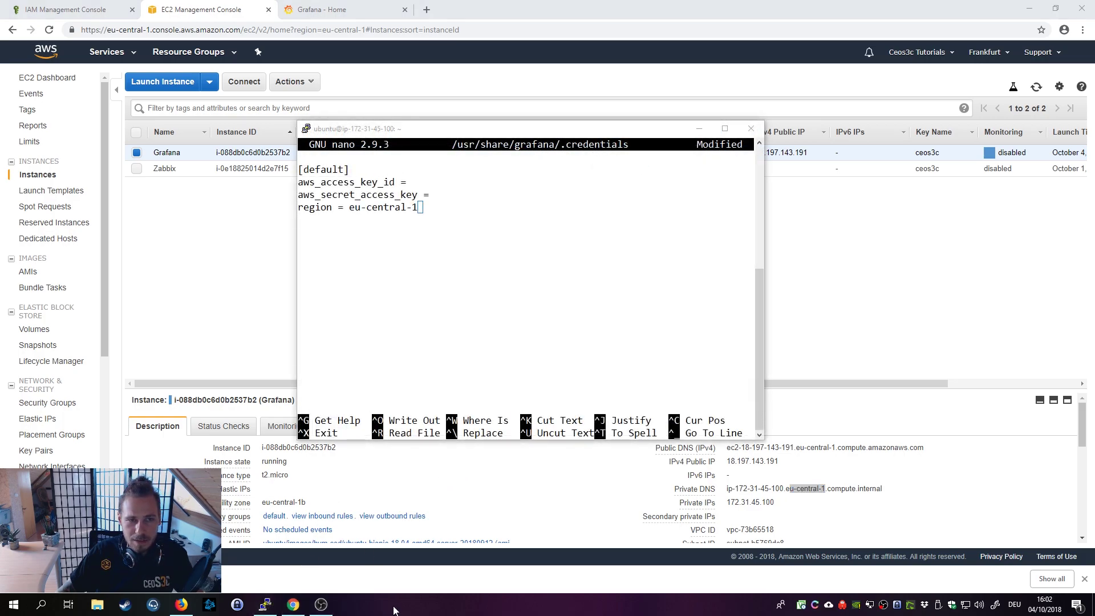
# Switch to the IAM console, reveal GrafanaUser's secret access key and copy the user's access key ID.
pyautogui.click(80, 12)
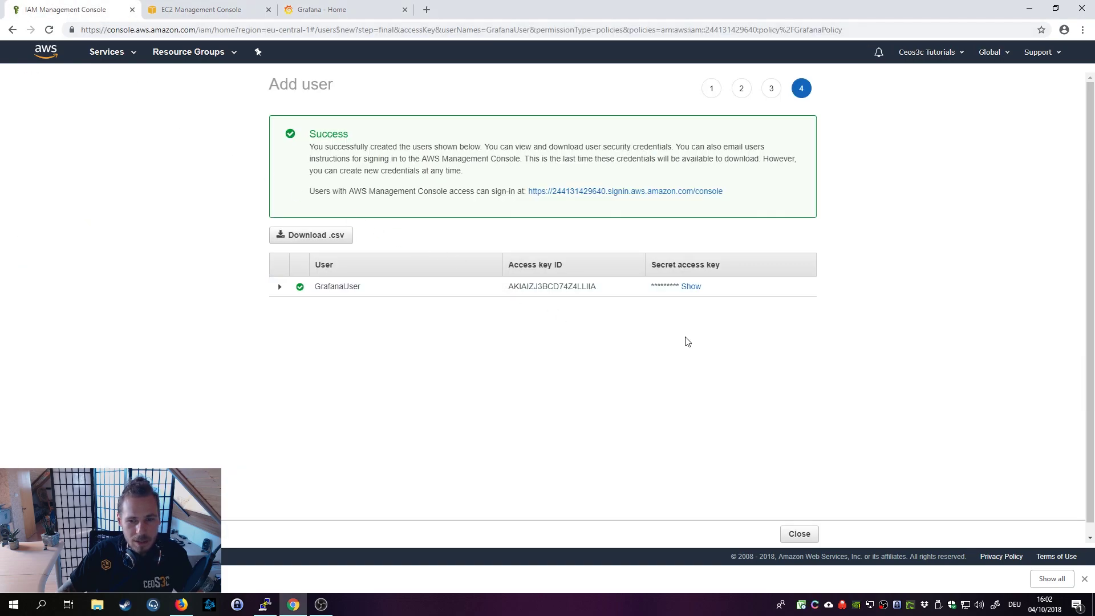
pyautogui.click(690, 287)
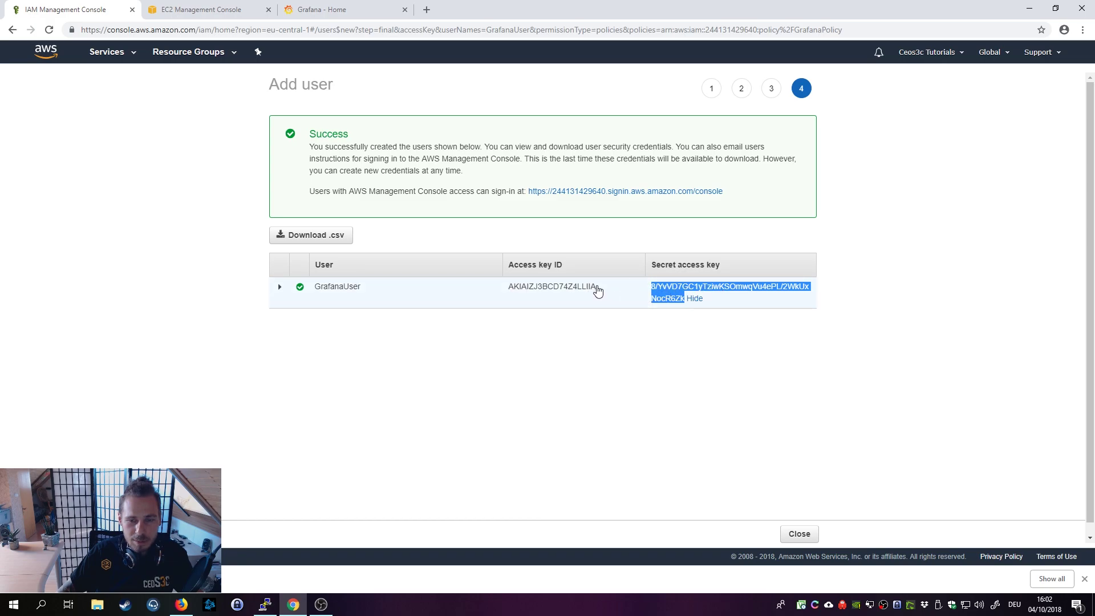
pyautogui.moveTo(597, 291); pyautogui.dragTo(505, 288)
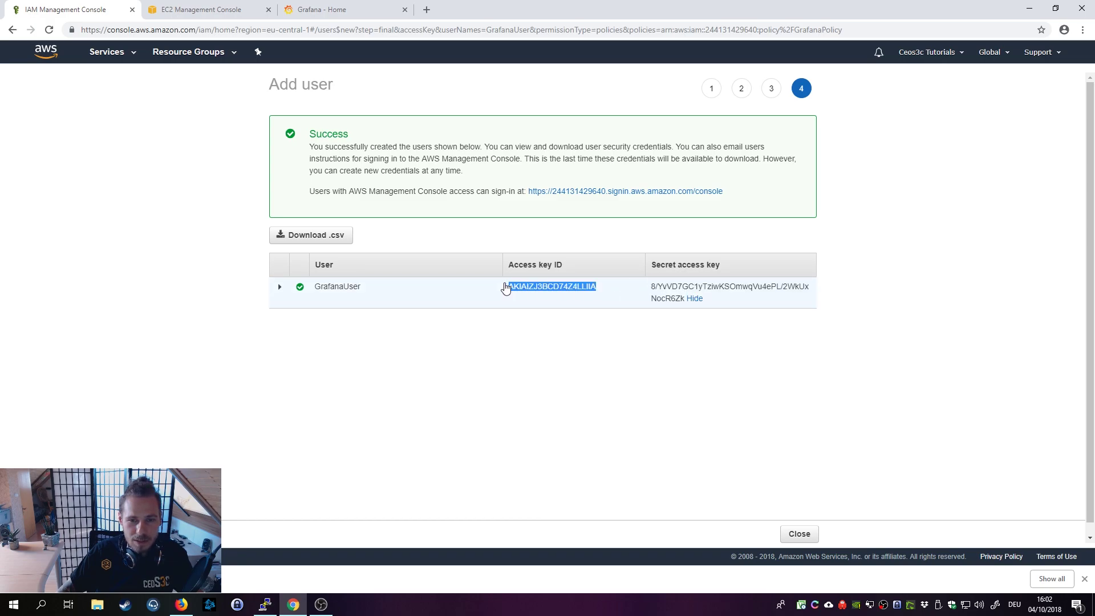
pyautogui.rightClick(545, 286)
pyautogui.click(562, 292)
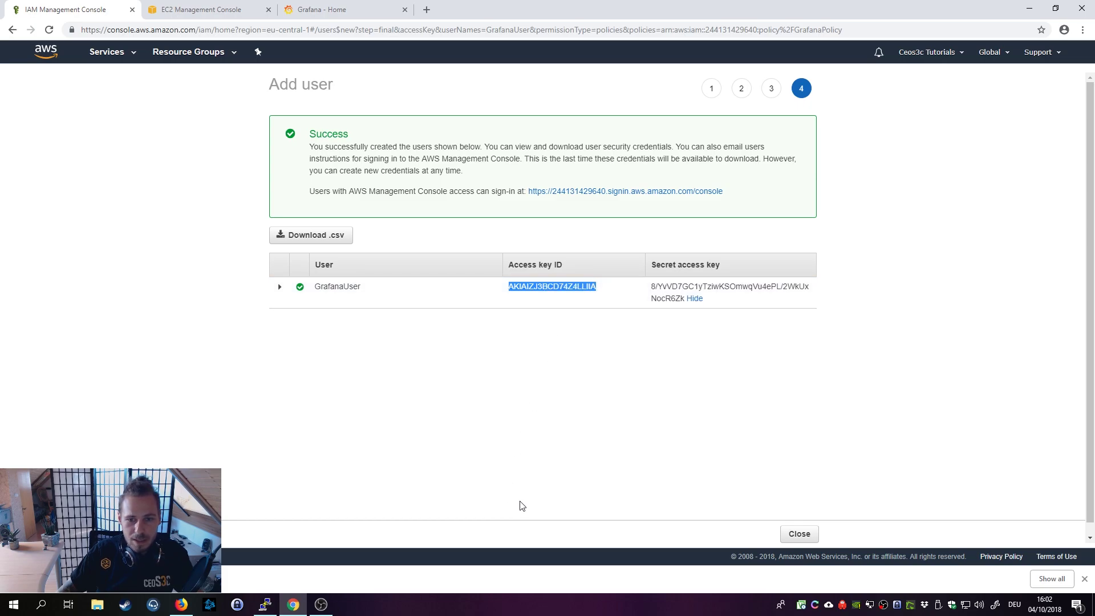
# Switch to the PuTTY terminal and paste the access key ID as the value of aws_access_key_id.
pyautogui.click(265, 604)
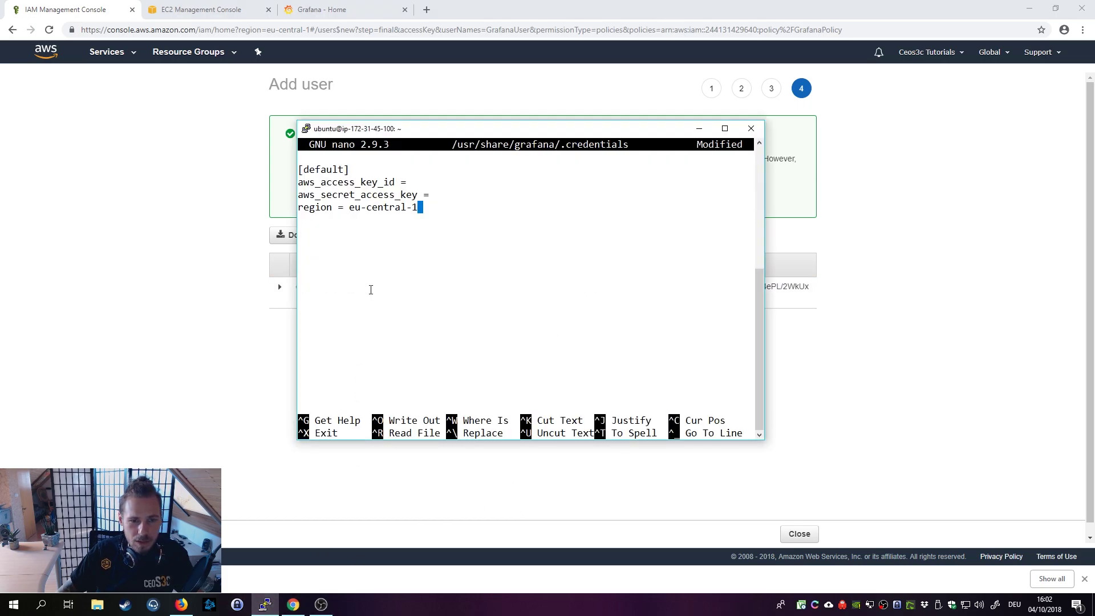
pyautogui.press('Up')
pyautogui.press('Up')
pyautogui.press('Down')
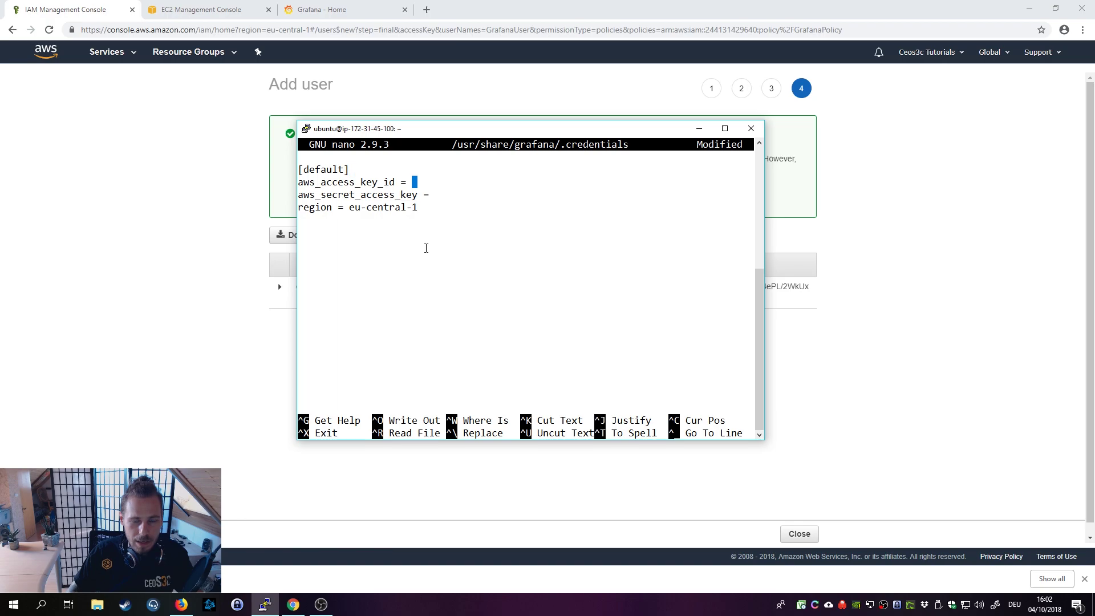
pyautogui.press('Right')
pyautogui.press('Left')
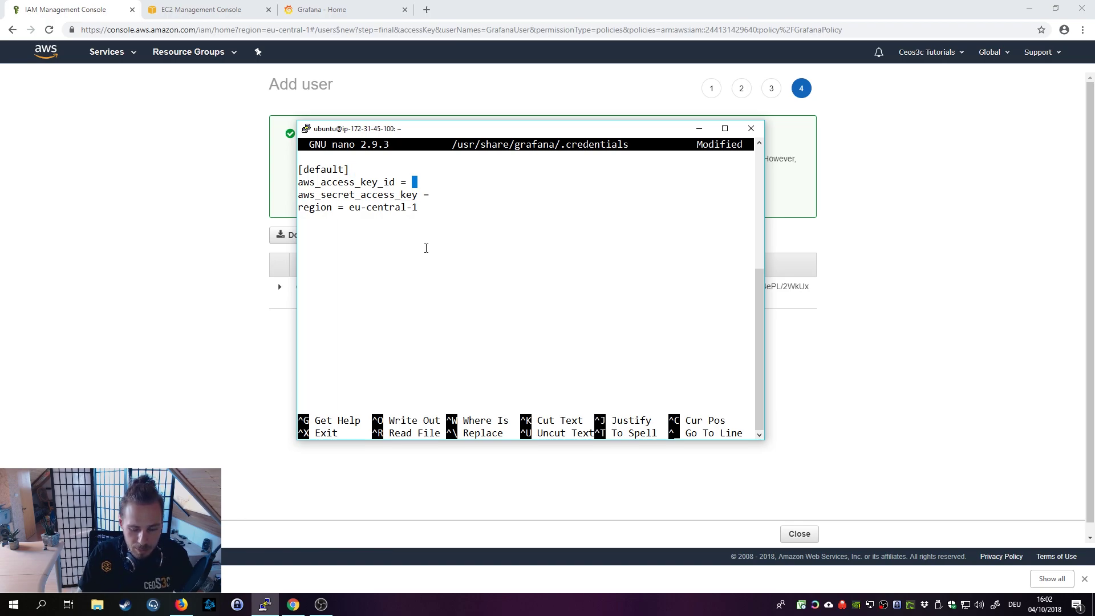
pyautogui.rightClick(426, 248)
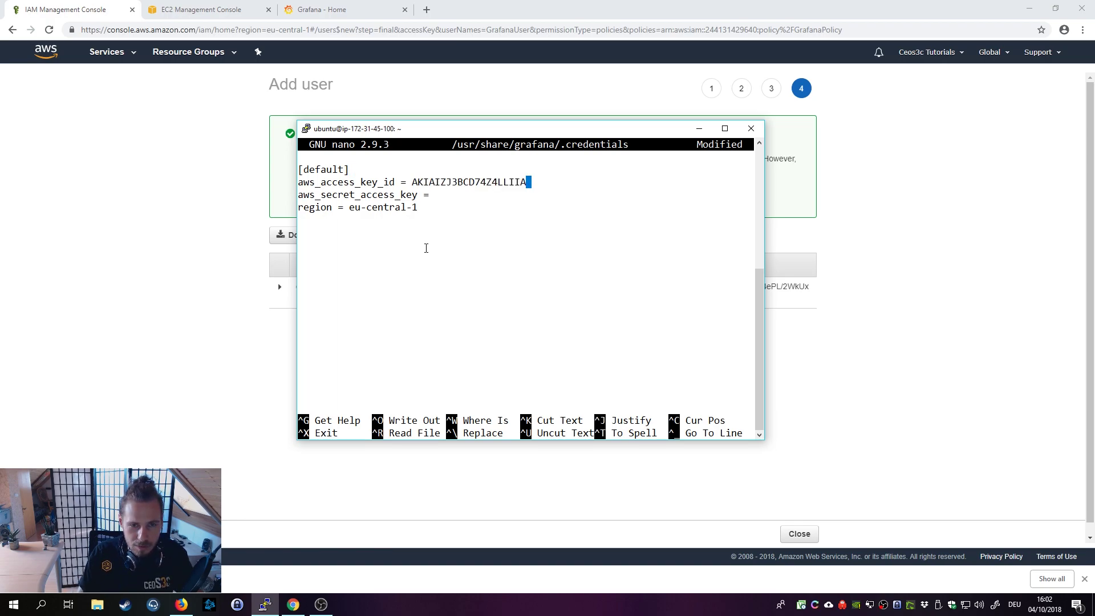
# Copy GrafanaUser's secret access key from the IAM console and paste it as the aws_secret_access_key value in the PuTTY terminal.
pyautogui.click(914, 352)
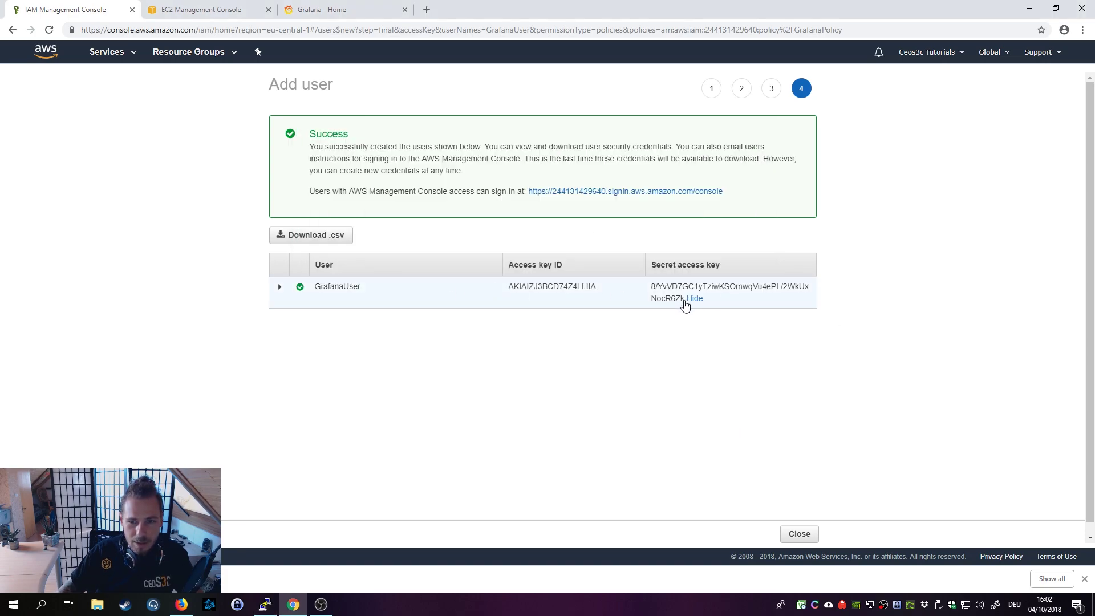
pyautogui.moveTo(685, 306); pyautogui.dragTo(648, 298)
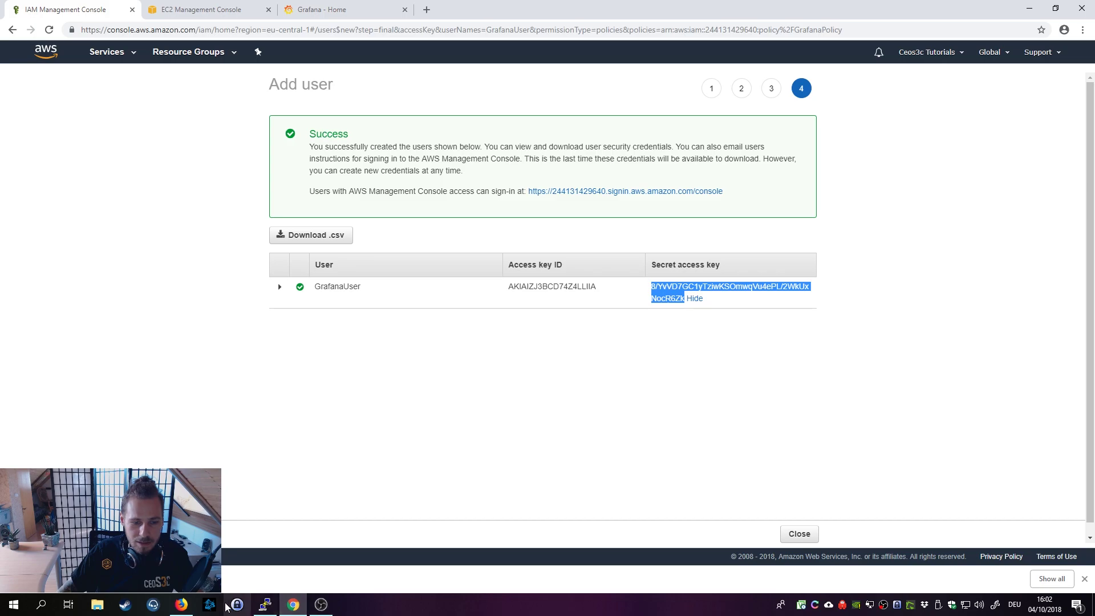
pyautogui.click(265, 604)
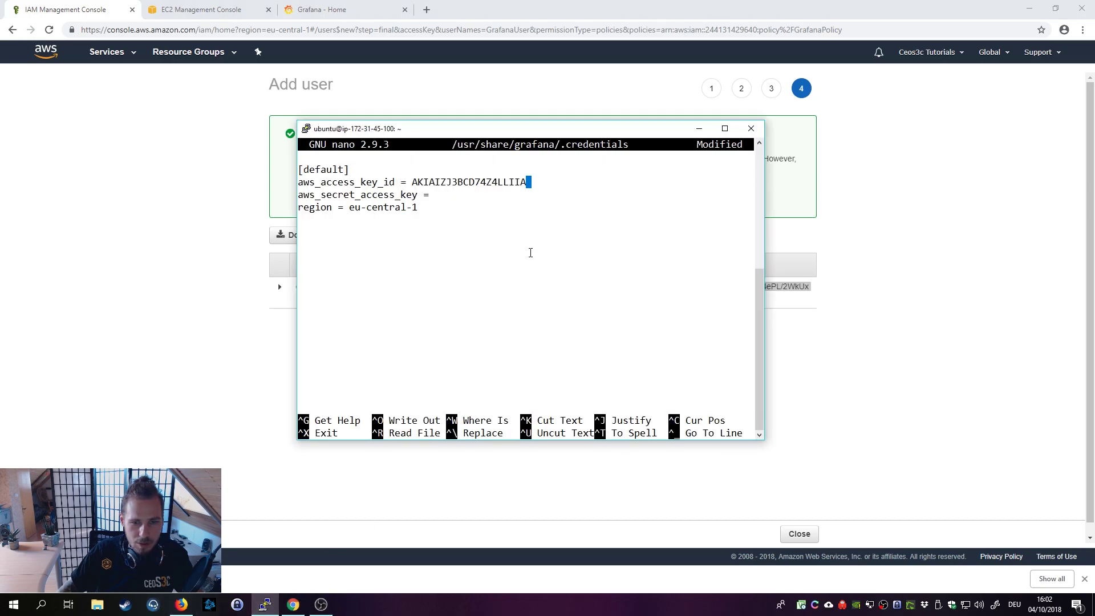
pyautogui.press('Down')
pyautogui.rightClick(475, 197)
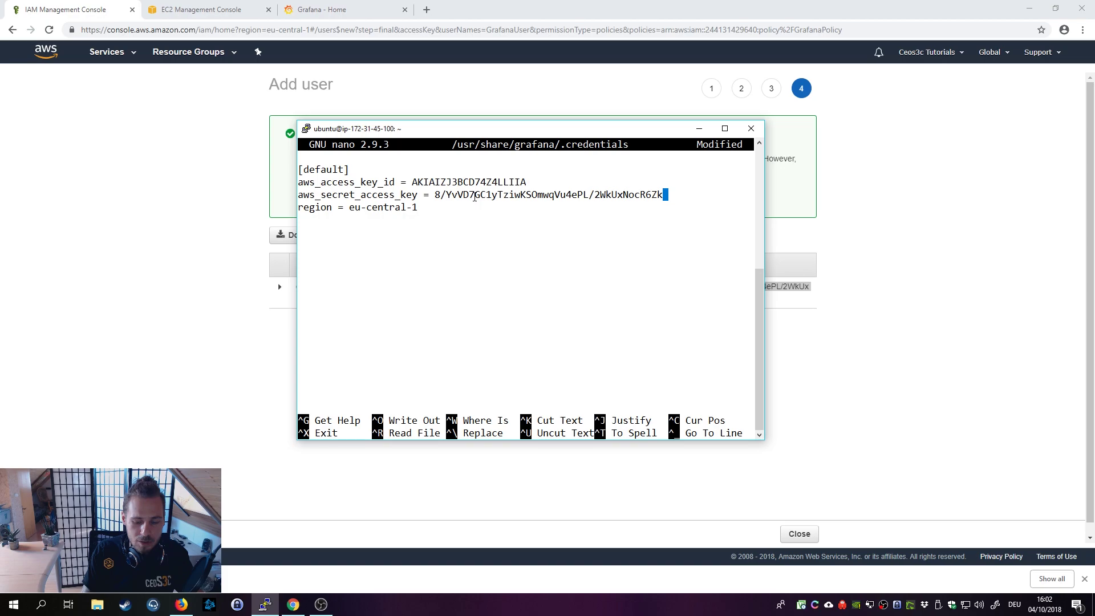
# Save the .credentials file and exit nano.
pyautogui.hotkey('ctrl', 'o')
pyautogui.press('Return')
pyautogui.hotkey('ctrl', 'x')
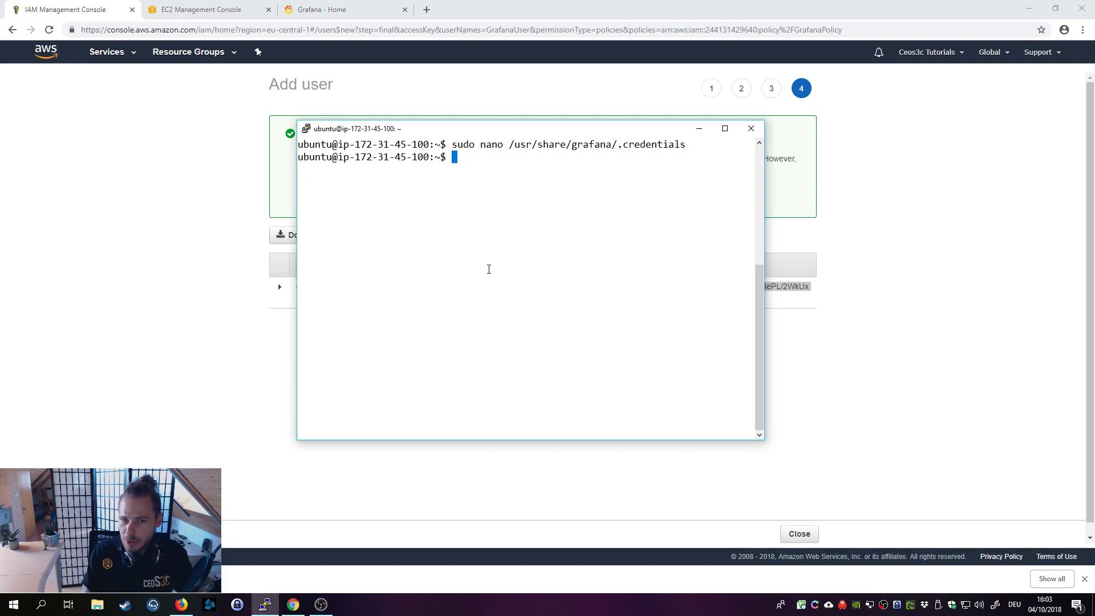
# Set the permissions of /usr/share/grafana/.credentials to 0644 using sudo chmod.
pyautogui.write('sud')
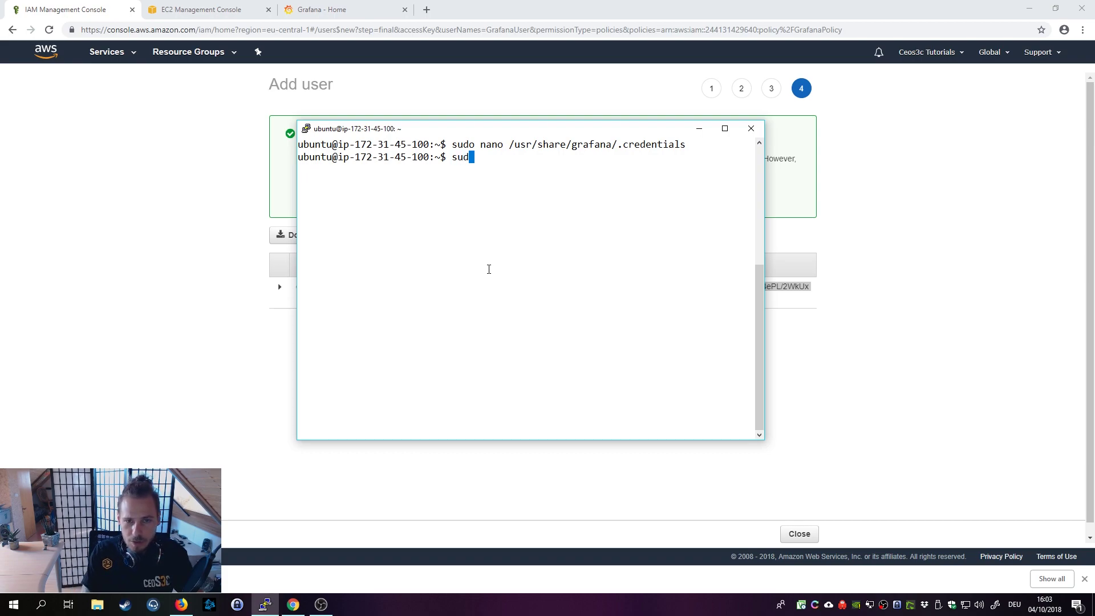
pyautogui.write('o chmod 06')
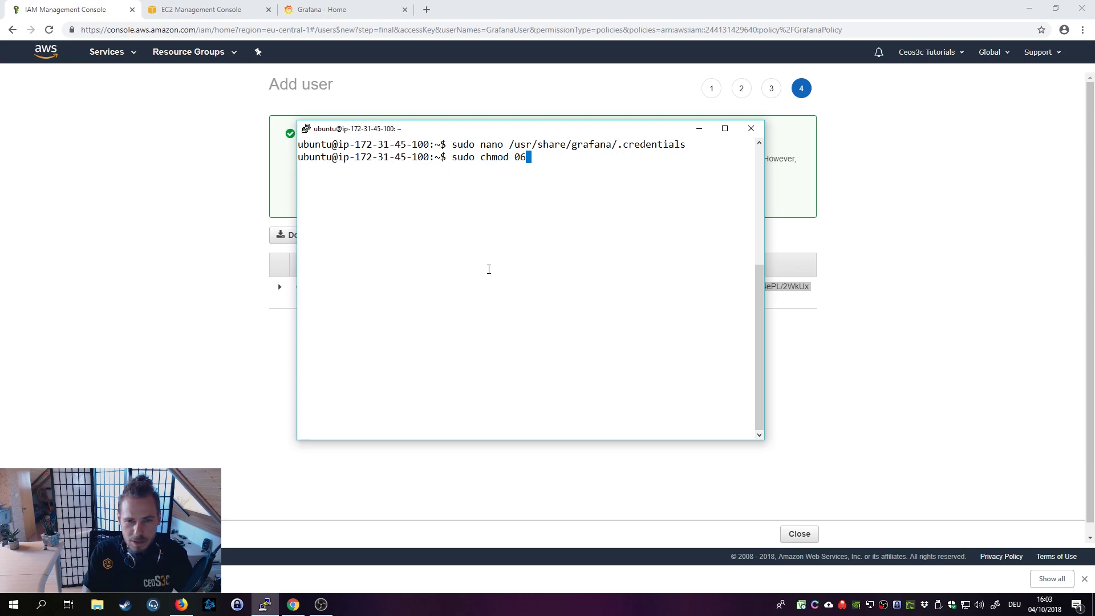
pyautogui.write('44 .d')
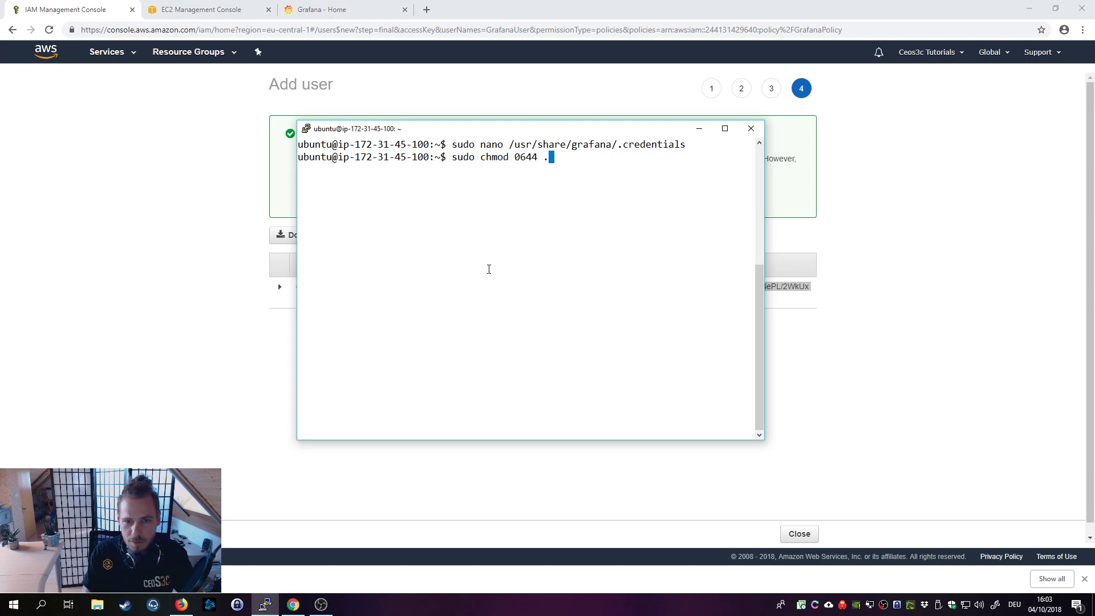
pyautogui.press('BackSpace')
pyautogui.write('c')
pyautogui.press('Tab')
pyautogui.press('BackSpace')
pyautogui.press('BackSpace')
pyautogui.press('BackSpace')
pyautogui.press('BackSpace')
pyautogui.press('BackSpace')
pyautogui.press('BackSpace')
pyautogui.press('BackSpace')
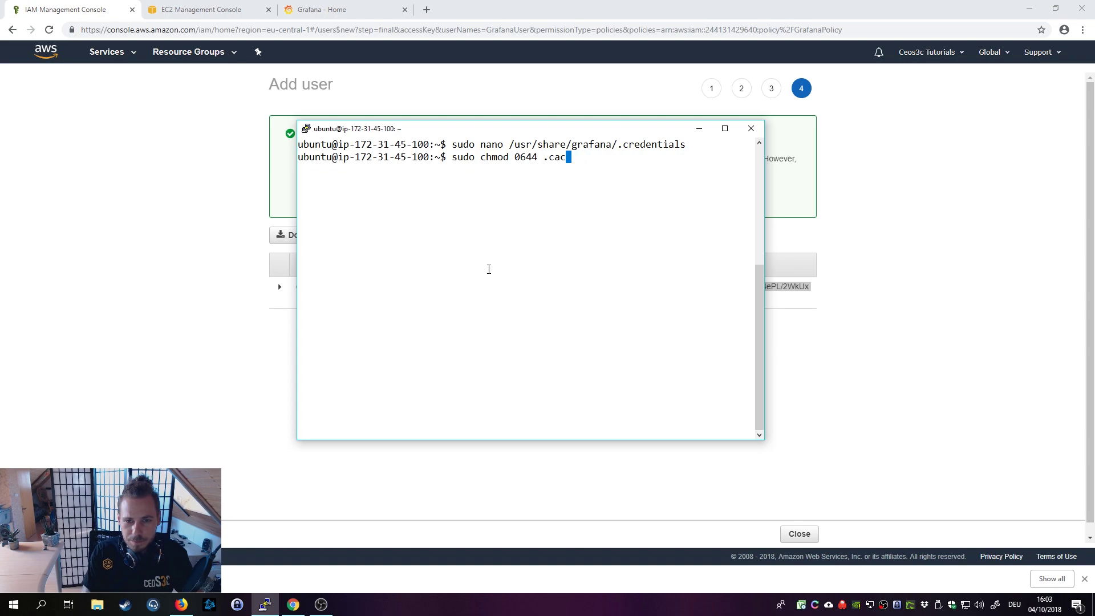
pyautogui.write('/usr/share/graf')
pyautogui.press('Tab')
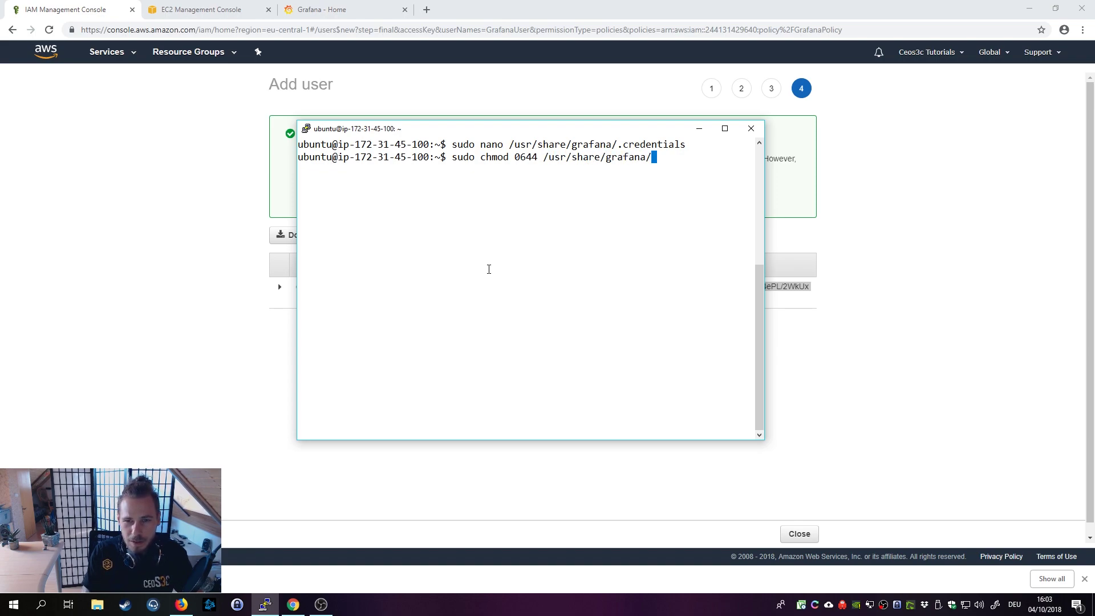
pyautogui.write('.crede')
pyautogui.press('Tab')
pyautogui.press('Return')
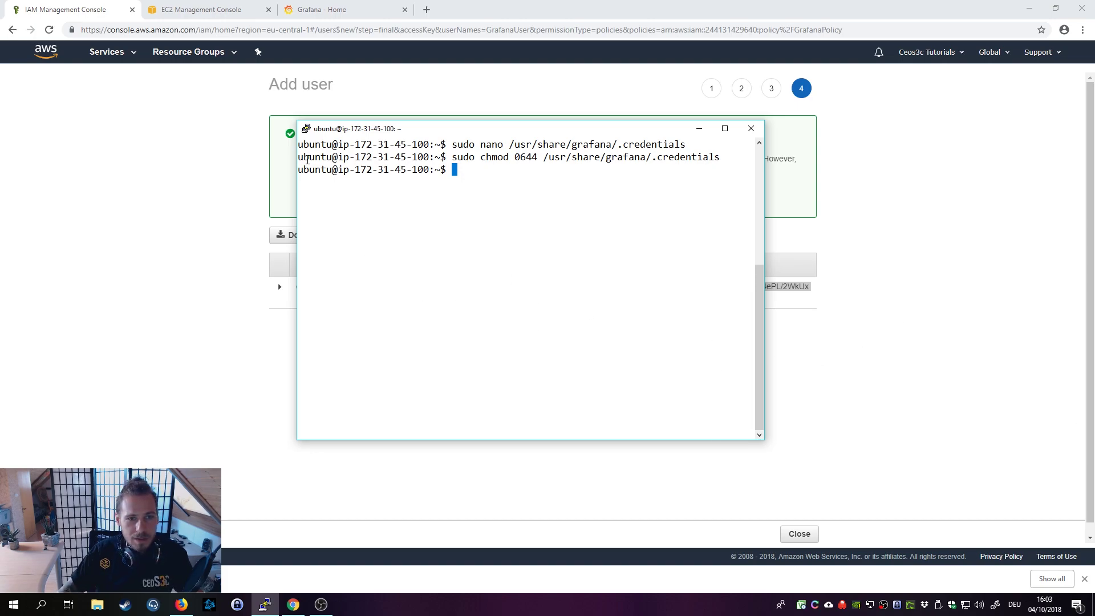
# Switch to Grafana in the browser and start a new data source of type CloudWatch named AWS CloudWatch.
pyautogui.click(328, 7)
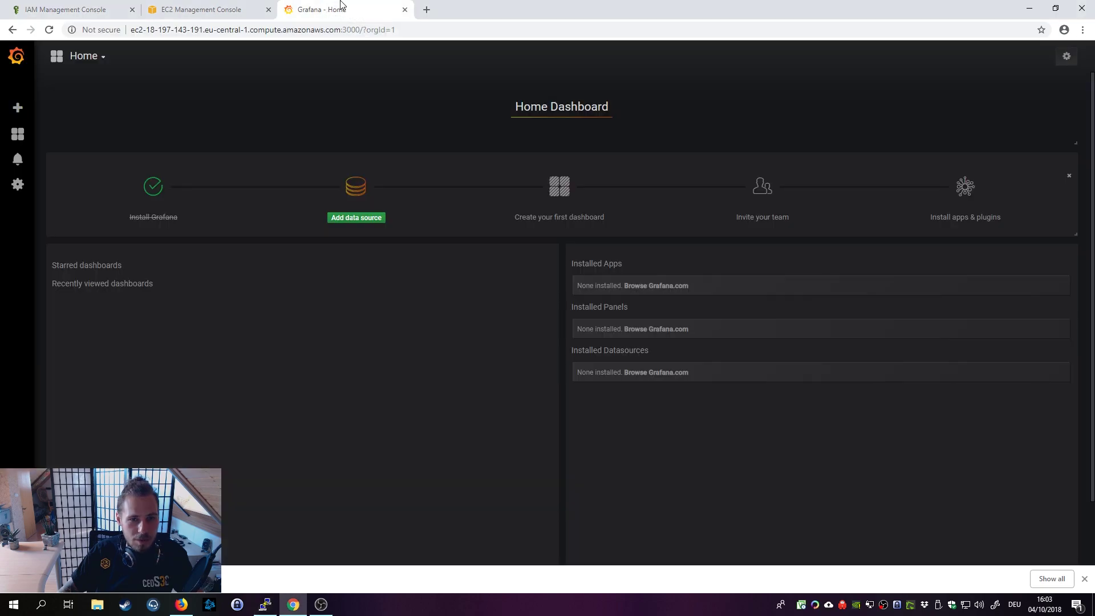
pyautogui.click(361, 219)
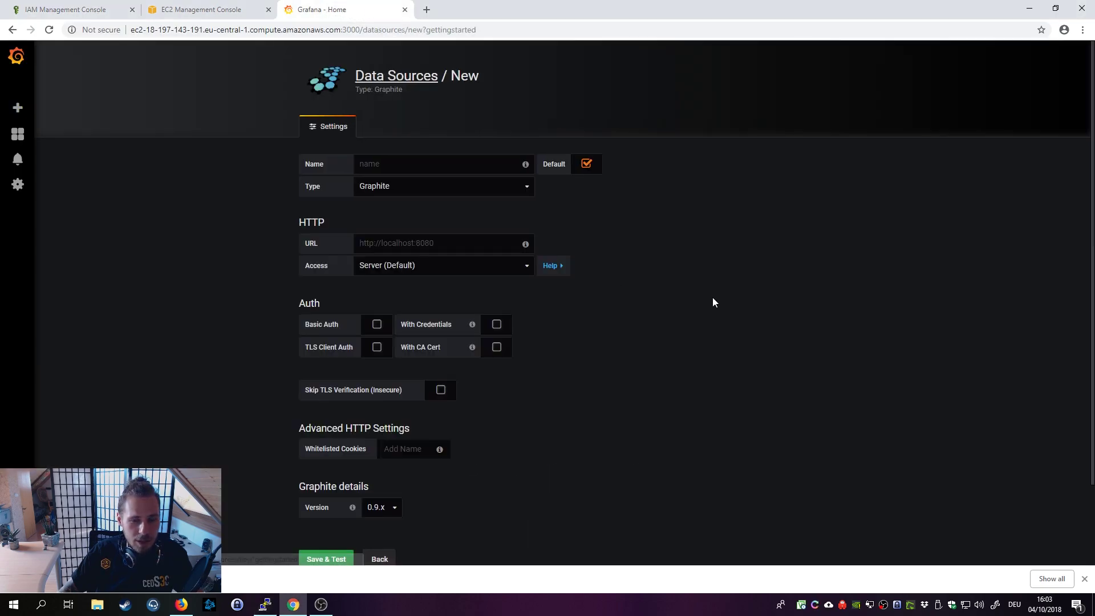
pyautogui.click(396, 186)
pyautogui.click(422, 201)
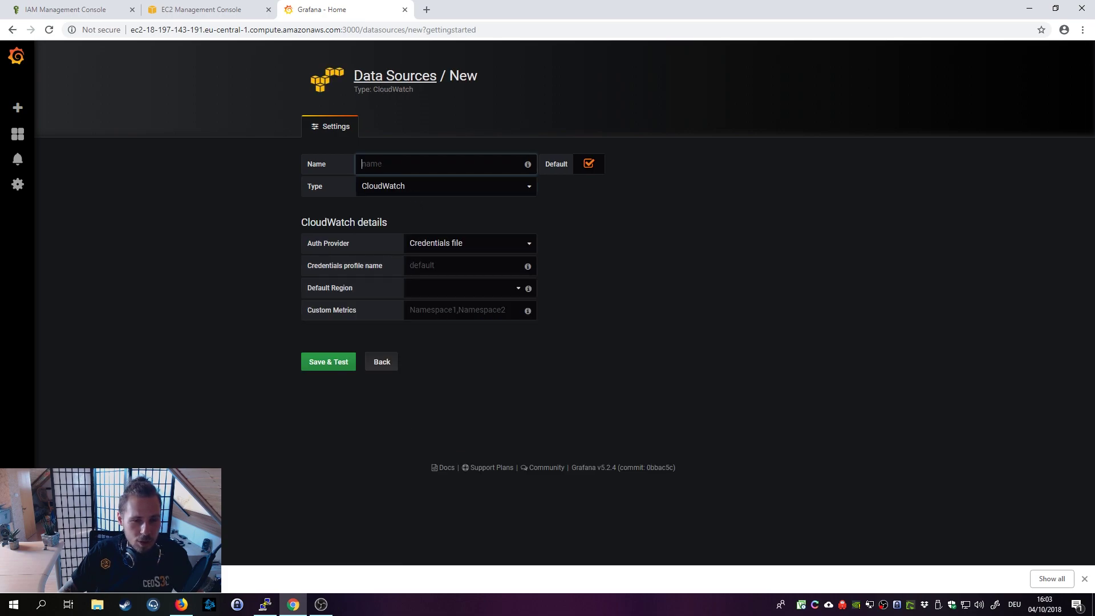
pyautogui.write('AWS Clo')
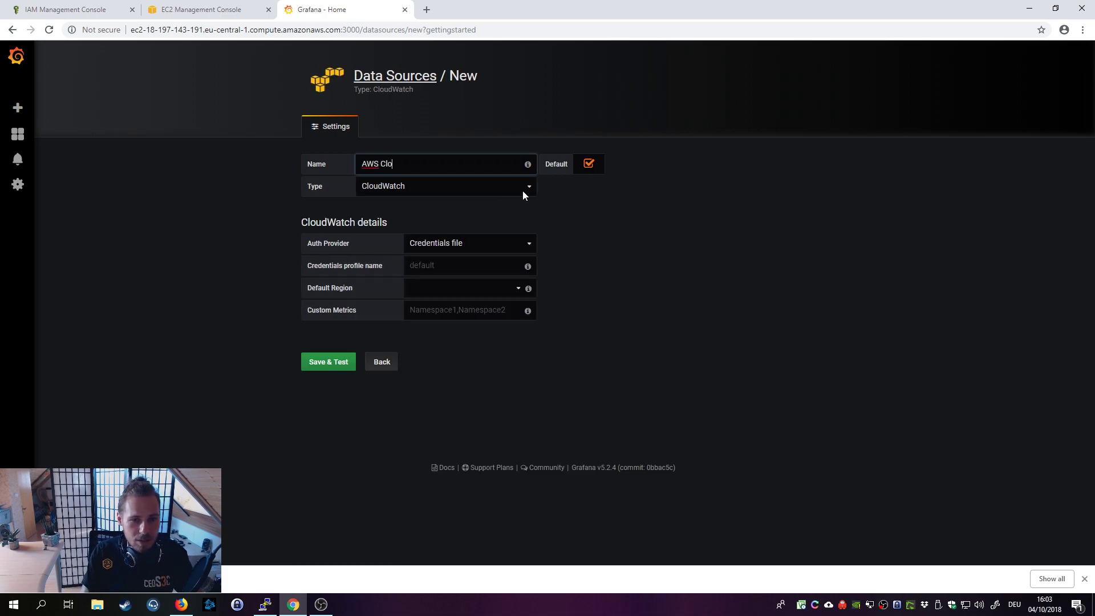
pyautogui.write('udWatch')
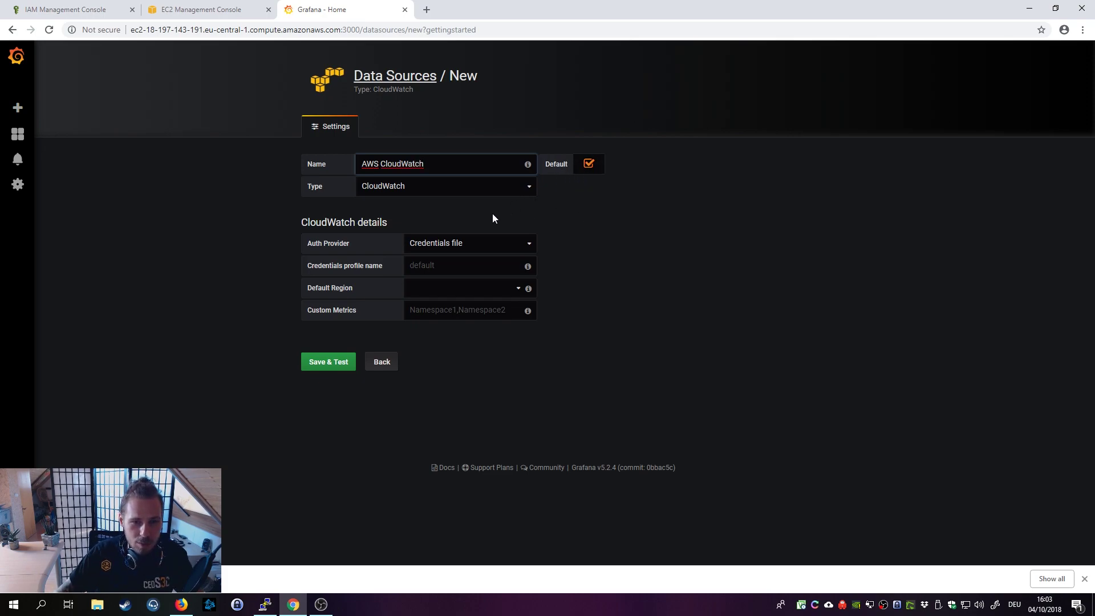
# Try the ARN and Access & secret key auth providers and view the settings each one offers.
pyautogui.click(428, 242)
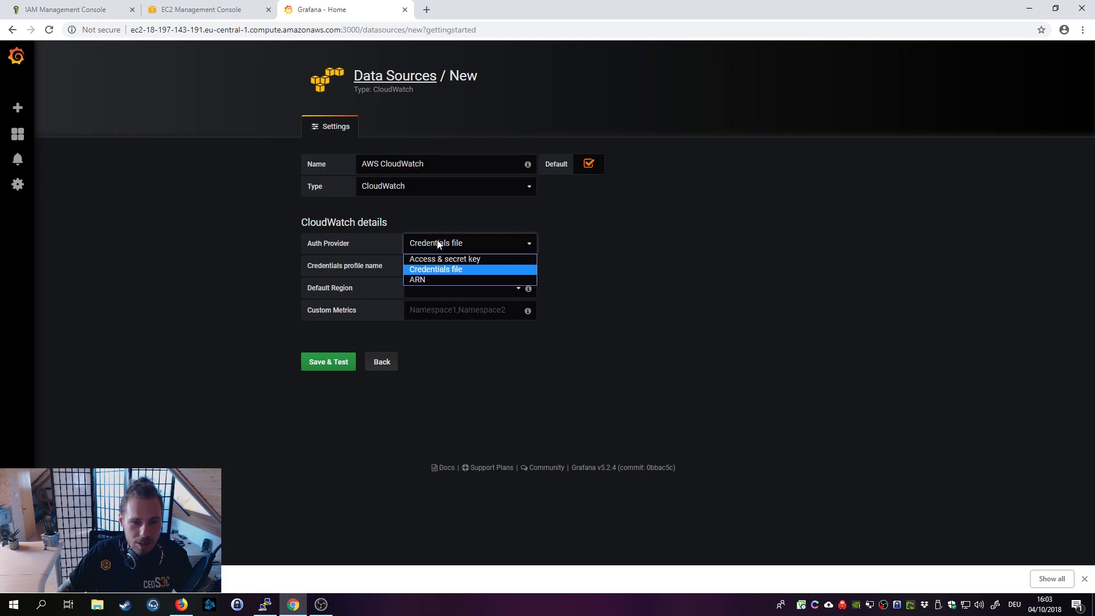
pyautogui.click(433, 279)
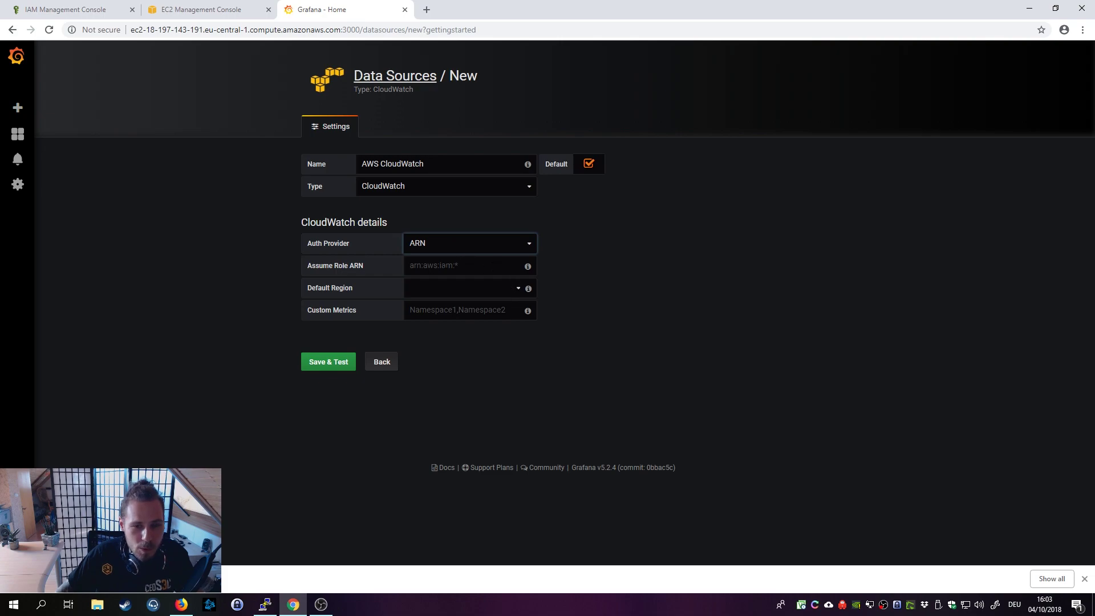
pyautogui.click(529, 242)
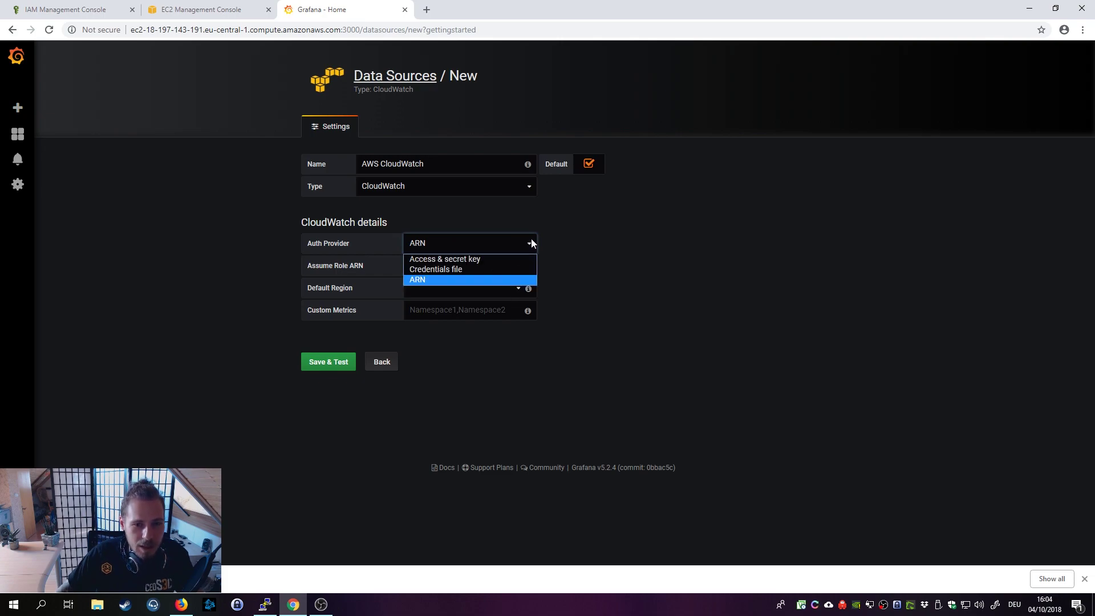
pyautogui.click(484, 269)
pyautogui.click(482, 246)
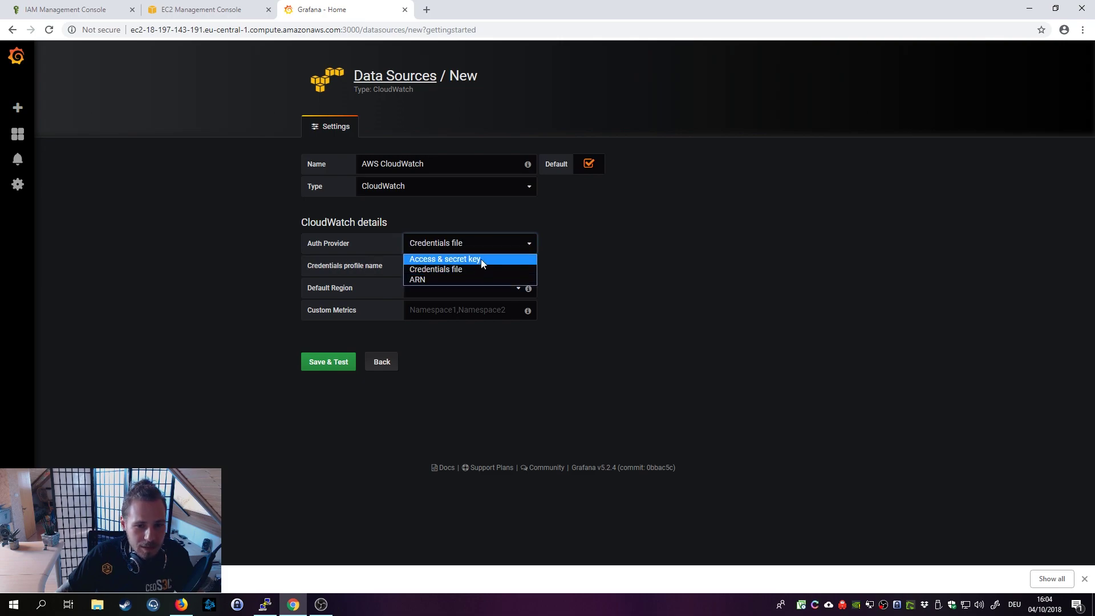
pyautogui.click(481, 259)
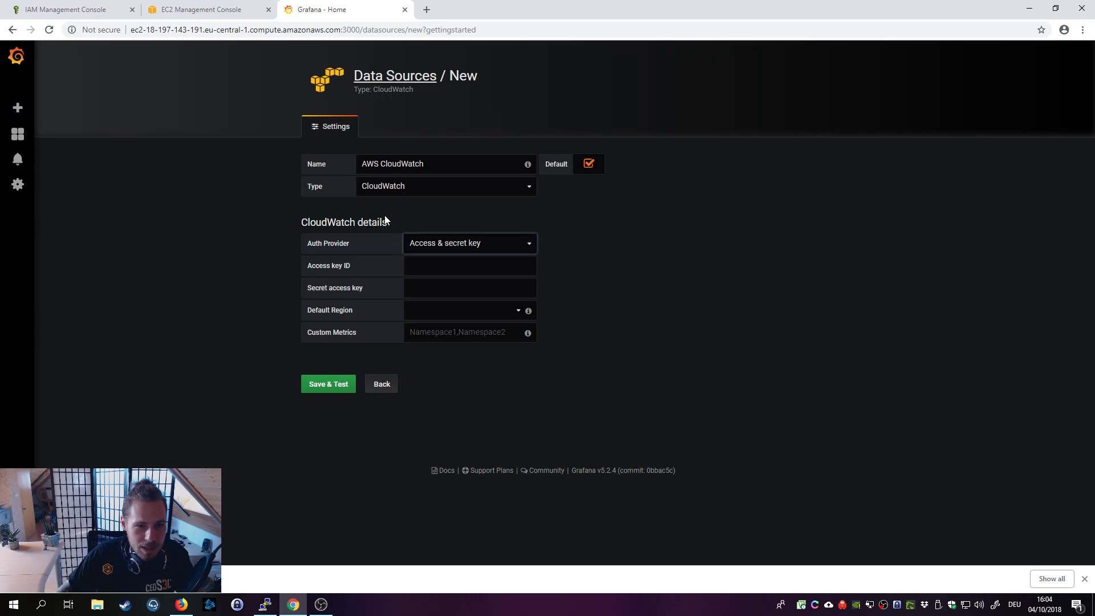
pyautogui.click(67, 9)
pyautogui.click(344, 7)
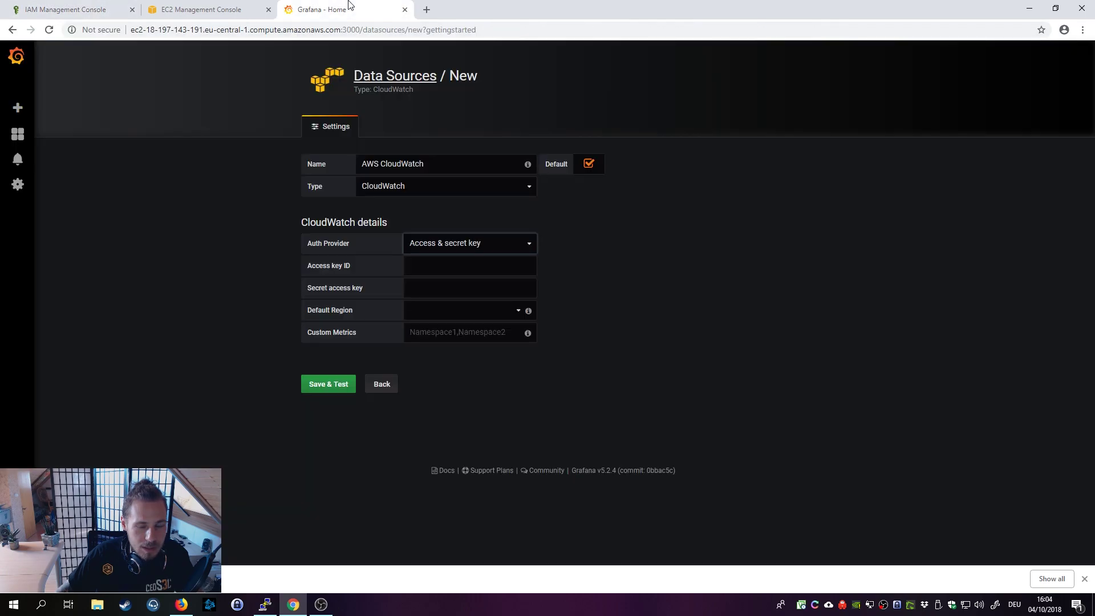
pyautogui.click(422, 311)
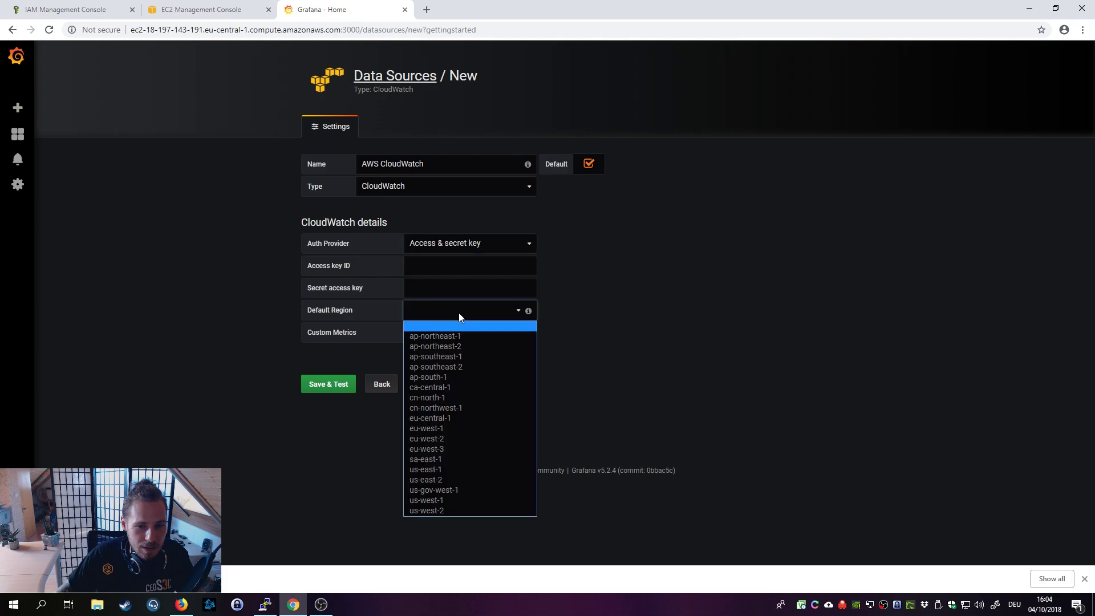
pyautogui.click(669, 338)
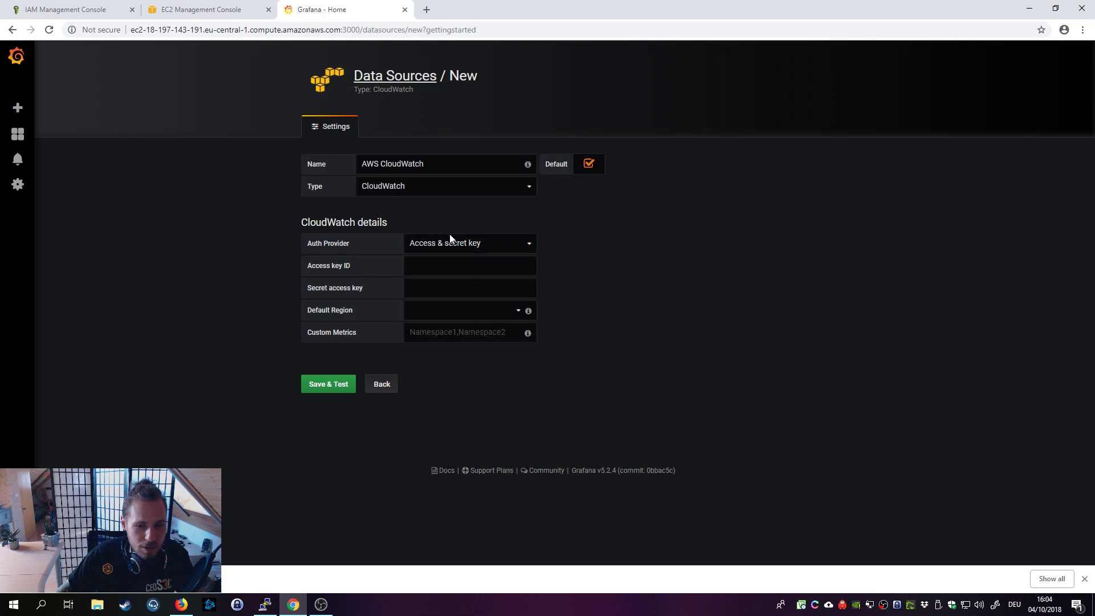
# Set the data source's auth provider to Credentials file and its default region to eu-central-1.
pyautogui.click(472, 236)
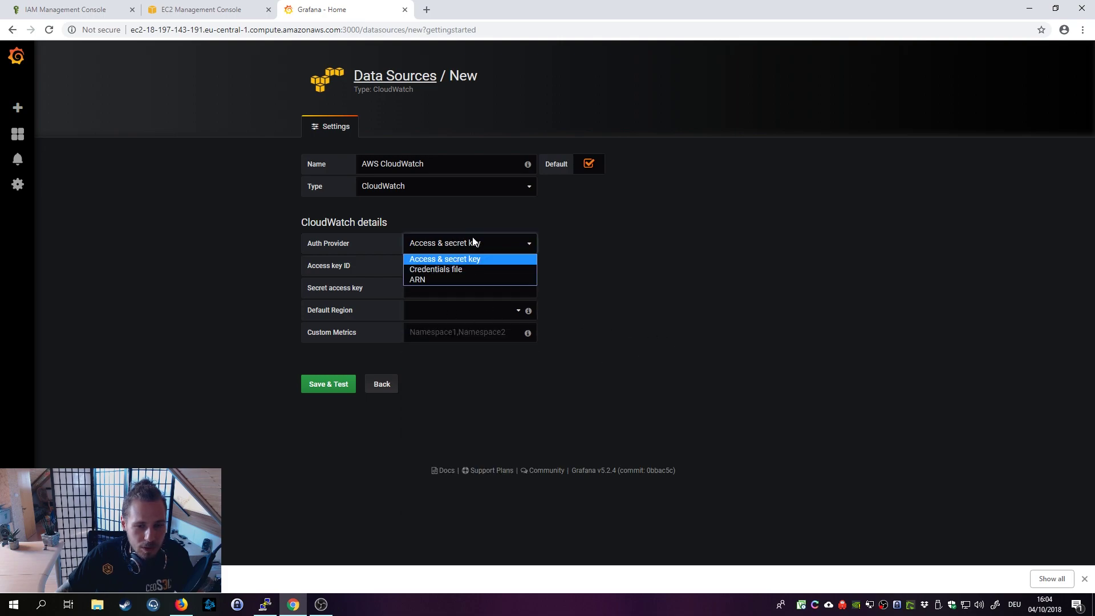
pyautogui.click(480, 268)
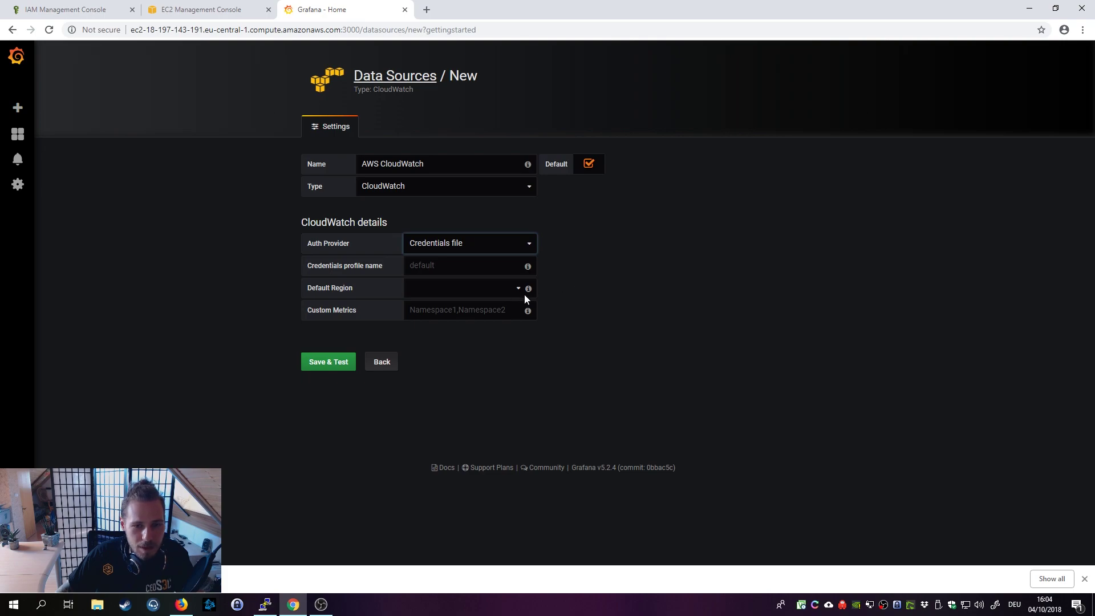
pyautogui.click(418, 290)
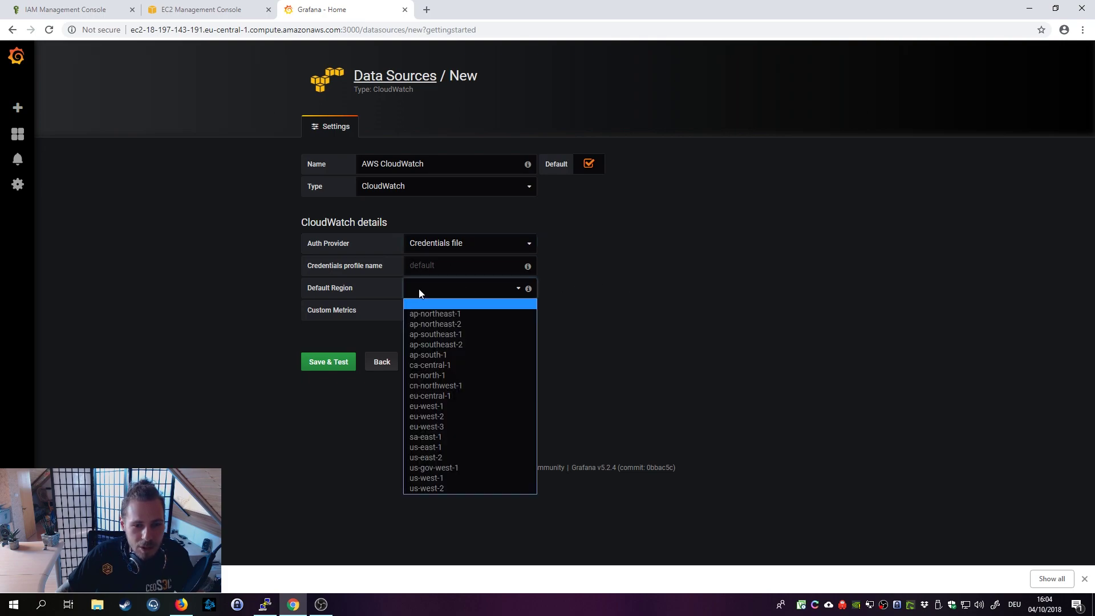
pyautogui.click(471, 395)
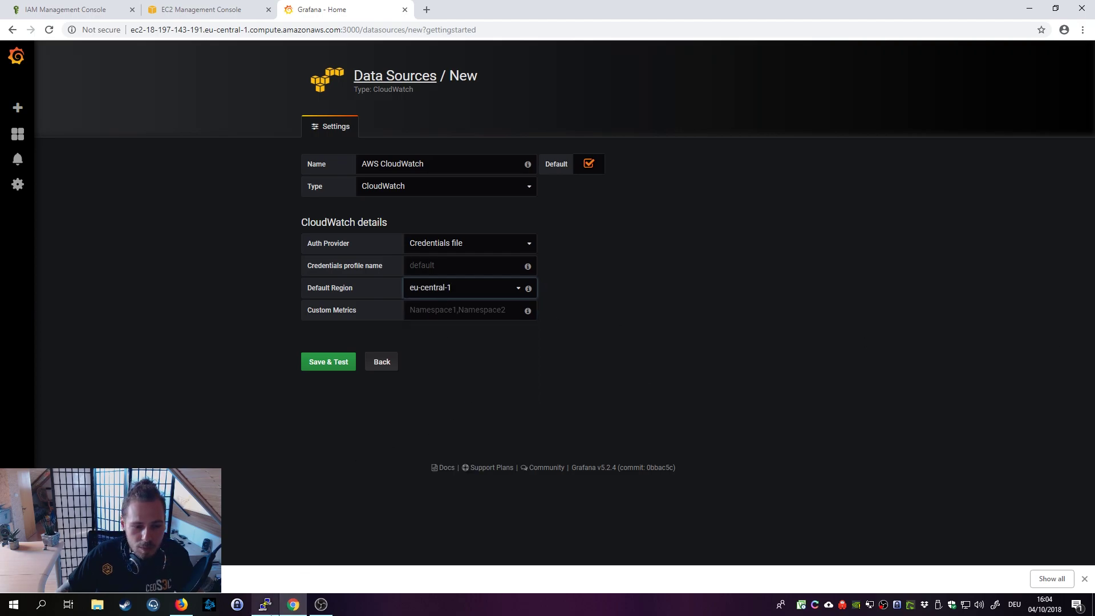
pyautogui.click(266, 605)
pyautogui.click(265, 605)
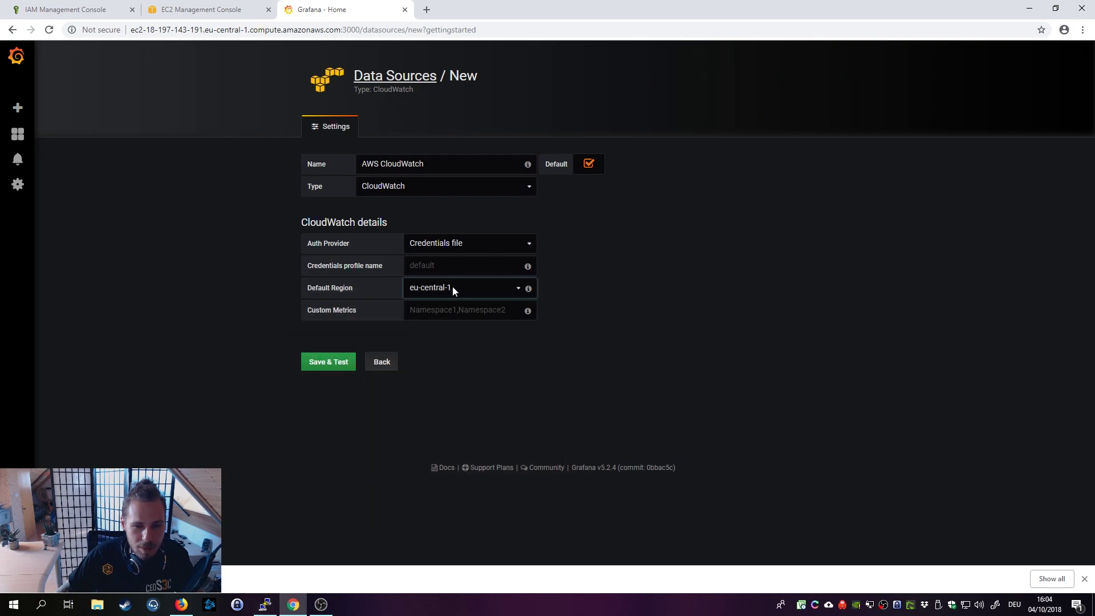
pyautogui.click(651, 276)
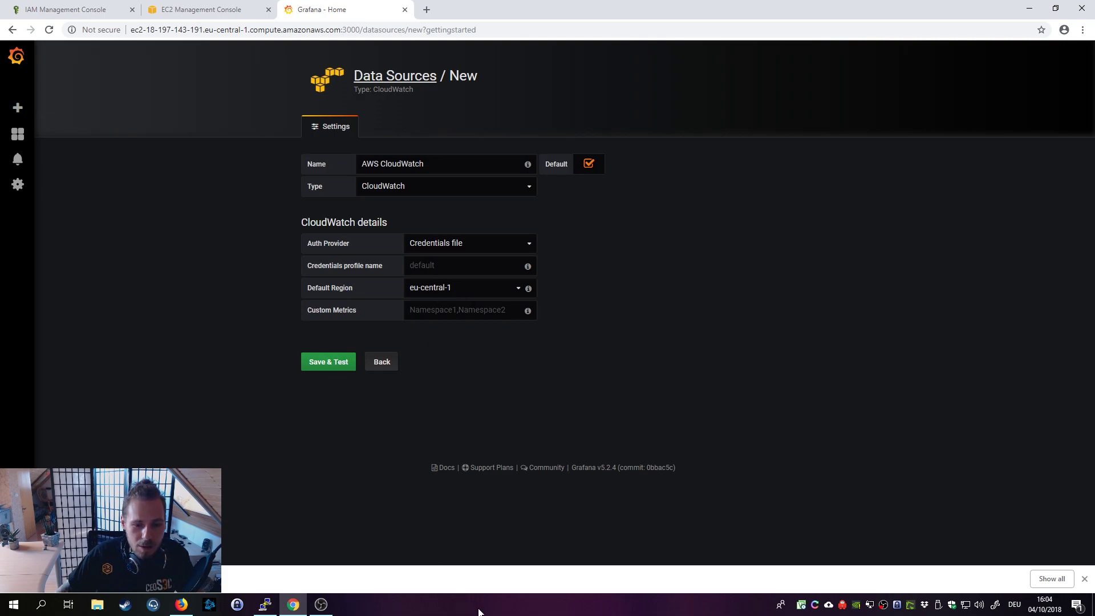
# Save and test the AWS CloudWatch data source.
pyautogui.click(314, 365)
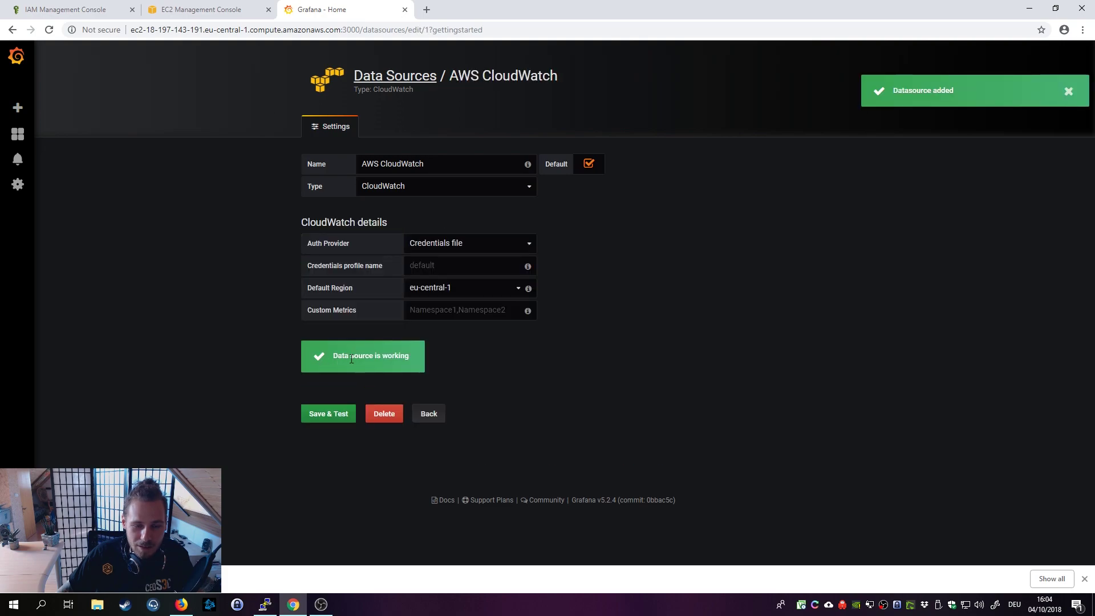
pyautogui.moveTo(351, 359); pyautogui.dragTo(463, 367)
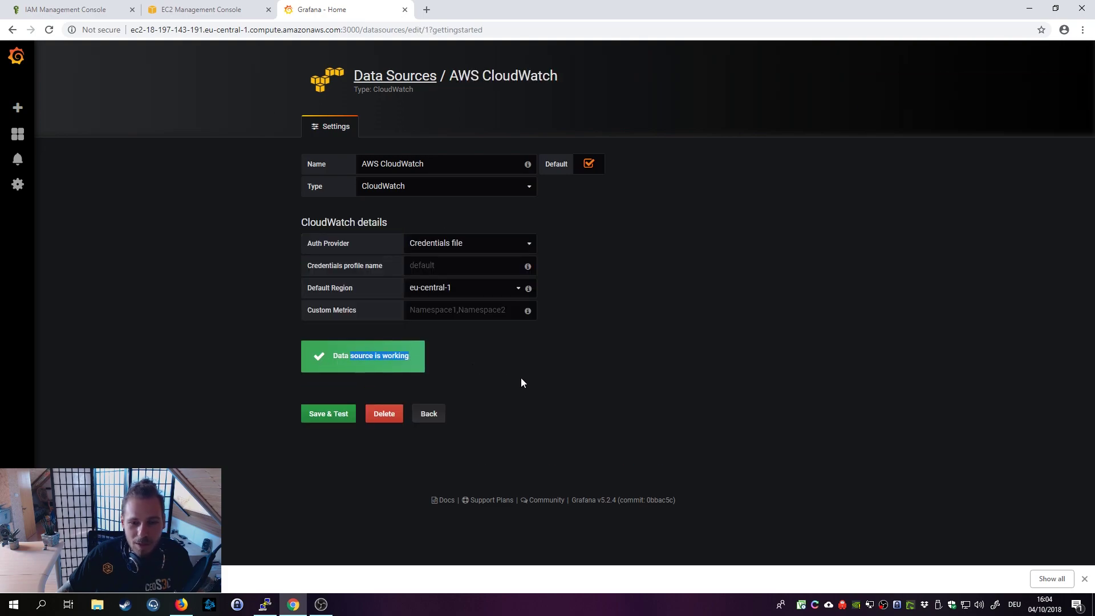
pyautogui.click(491, 393)
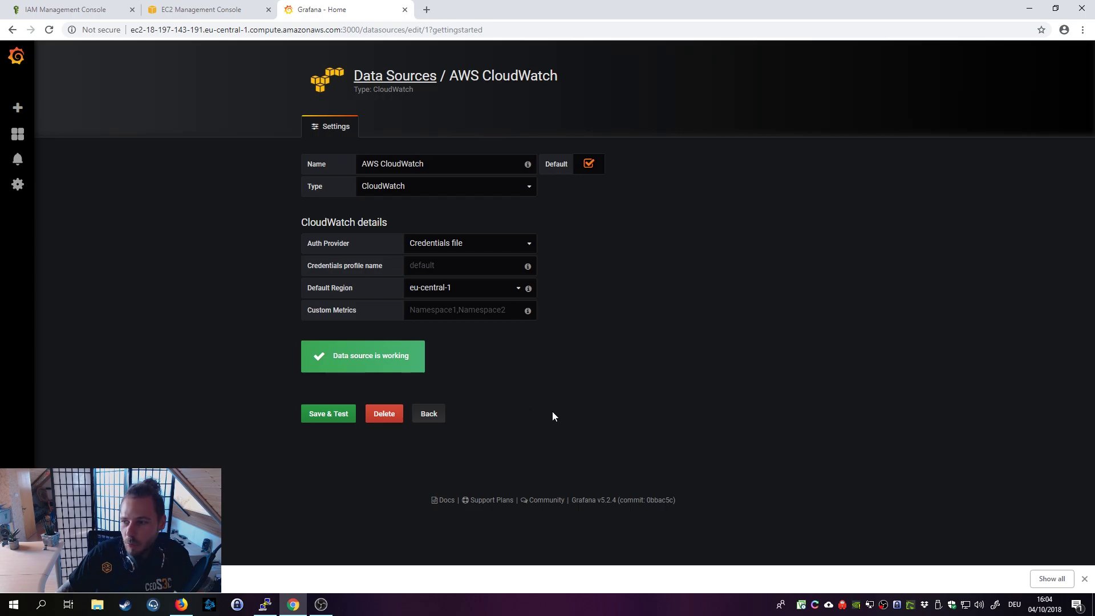
# Switch to the PuTTY terminal and write the command sudo cat /var/log/grafana/grafana.log at the prompt without running it.
pyautogui.click(265, 604)
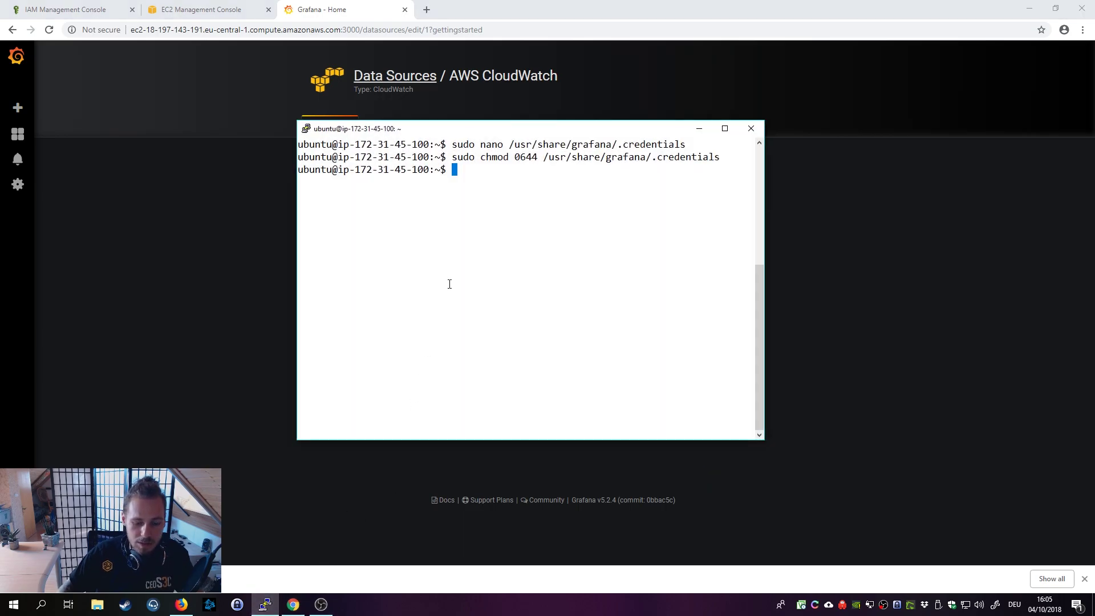
pyautogui.write('sudo cat')
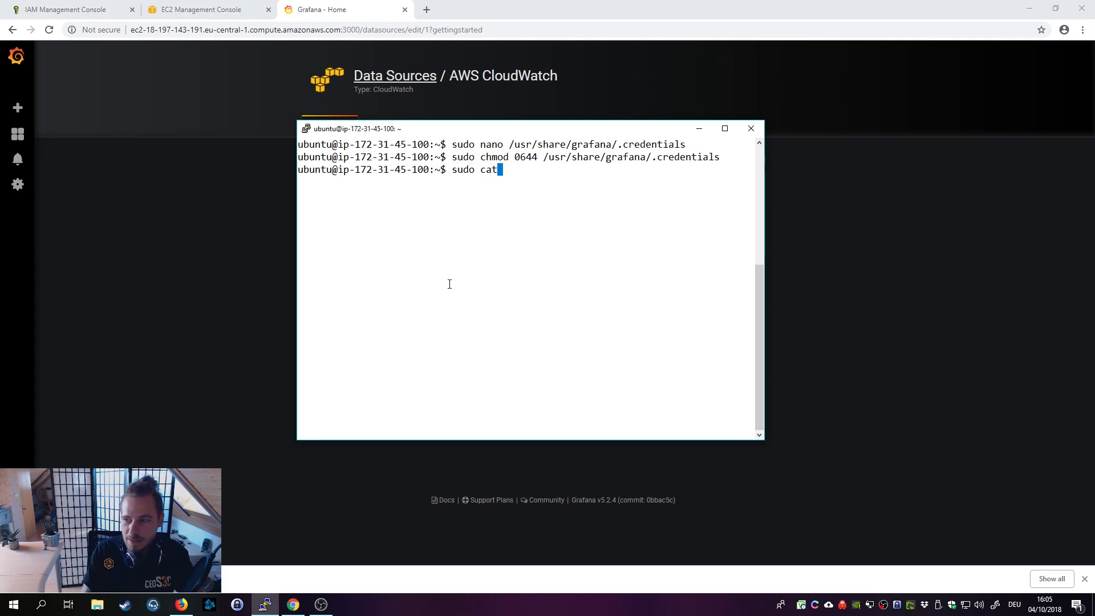
pyautogui.write(' /var/log/')
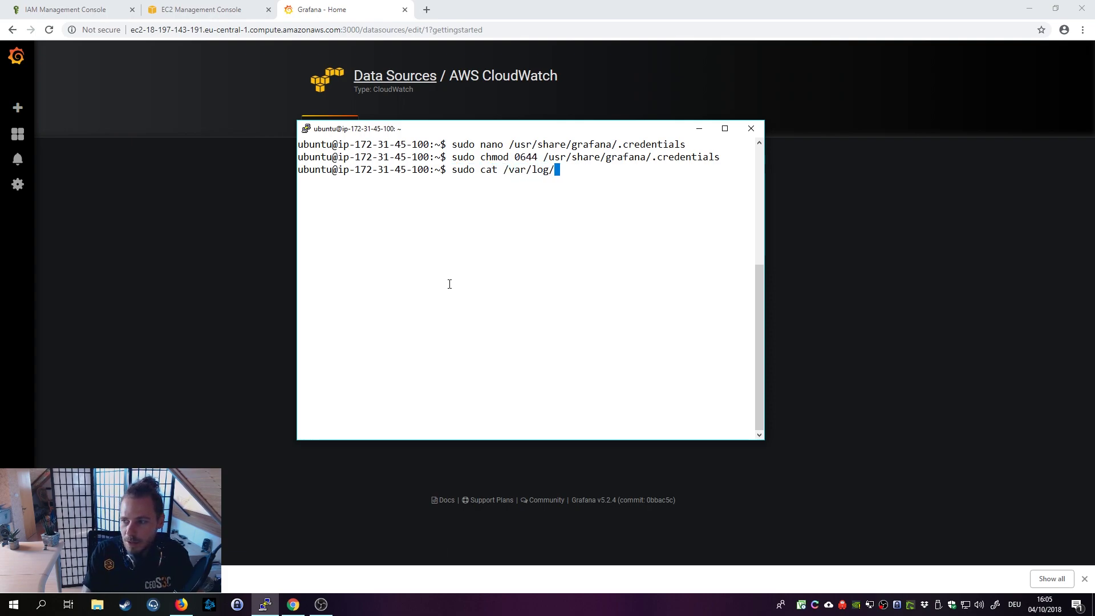
pyautogui.write('grafana/grafana.log')
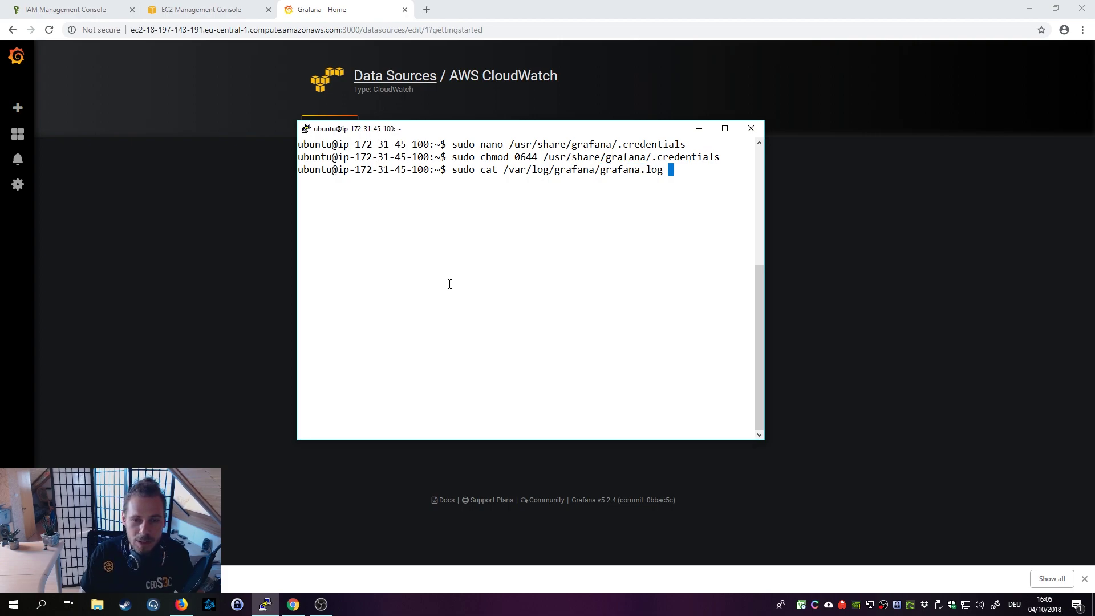
# Replace cat with tail in the pending grafana.log command, leaving it unexecuted.
pyautogui.press('Left')
pyautogui.press('Left')
pyautogui.press('Left')
pyautogui.press('Left')
pyautogui.press('Left')
pyautogui.press('Left')
pyautogui.press('Left')
pyautogui.press('Left')
pyautogui.press('Left')
pyautogui.press('Left')
pyautogui.press('Left')
pyautogui.press('Left')
pyautogui.press('Left')
pyautogui.press('Left')
pyautogui.press('Left')
pyautogui.press('Left')
pyautogui.press('Left')
pyautogui.press('Left')
pyautogui.press('Left')
pyautogui.press('Left')
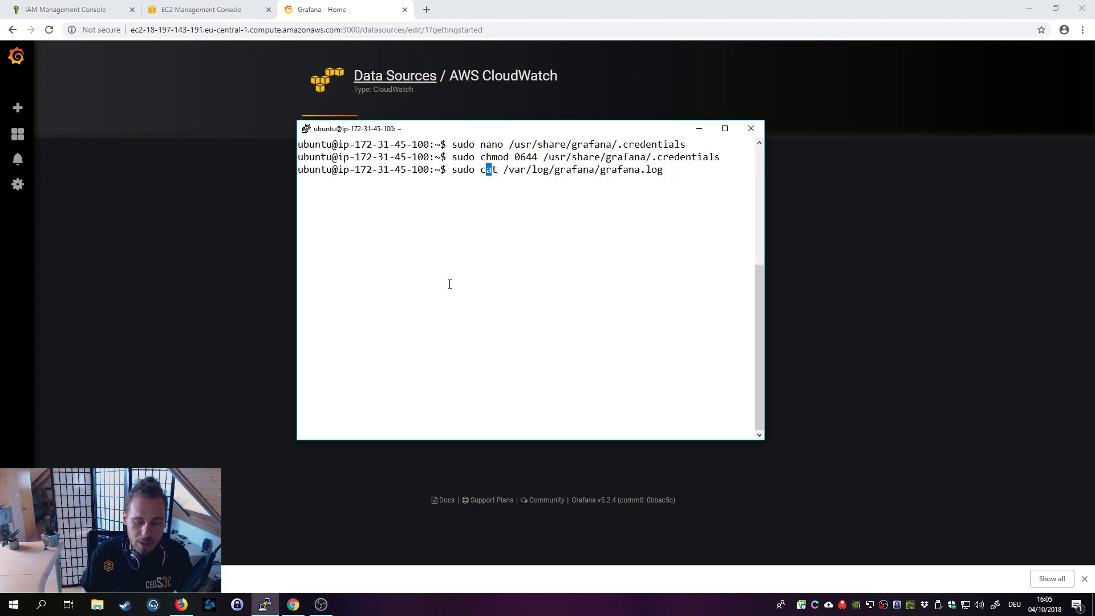
pyautogui.press('Right')
pyautogui.press('Right')
pyautogui.press('BackSpace')
pyautogui.press('BackSpace')
pyautogui.press('BackSpace')
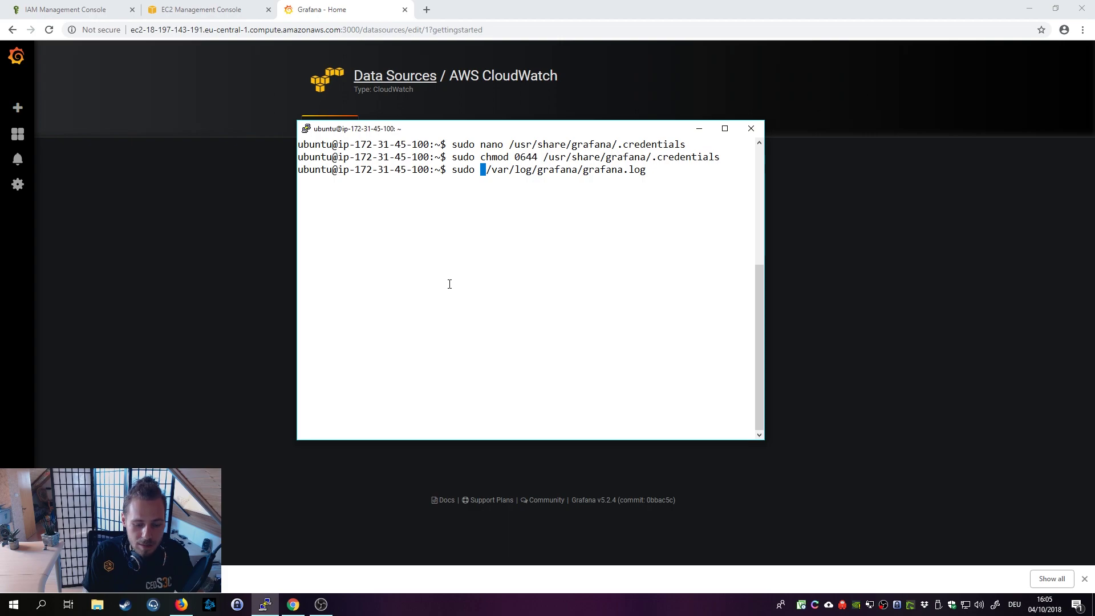
pyautogui.write('tail')
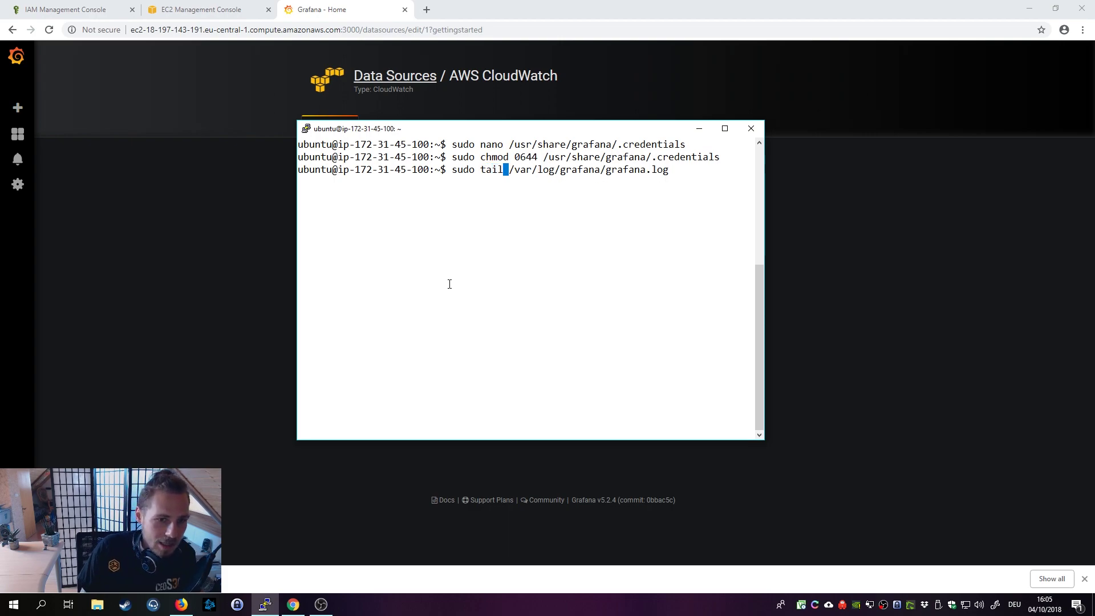
# Return to Grafana in the browser and create a new dashboard containing a Graph panel.
pyautogui.click(231, 329)
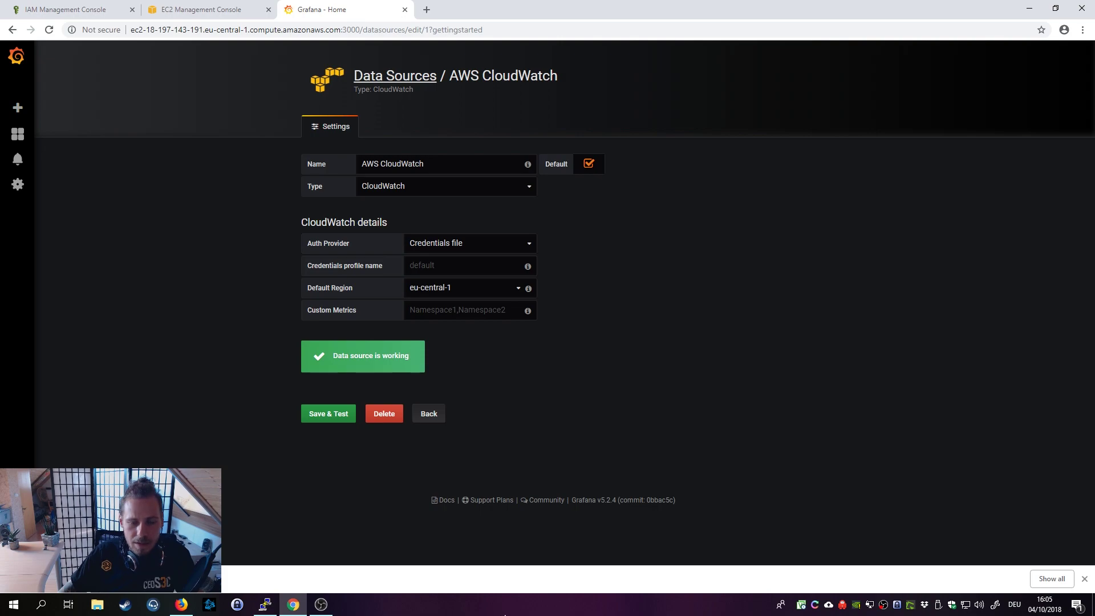
pyautogui.moveTo(23, 143)
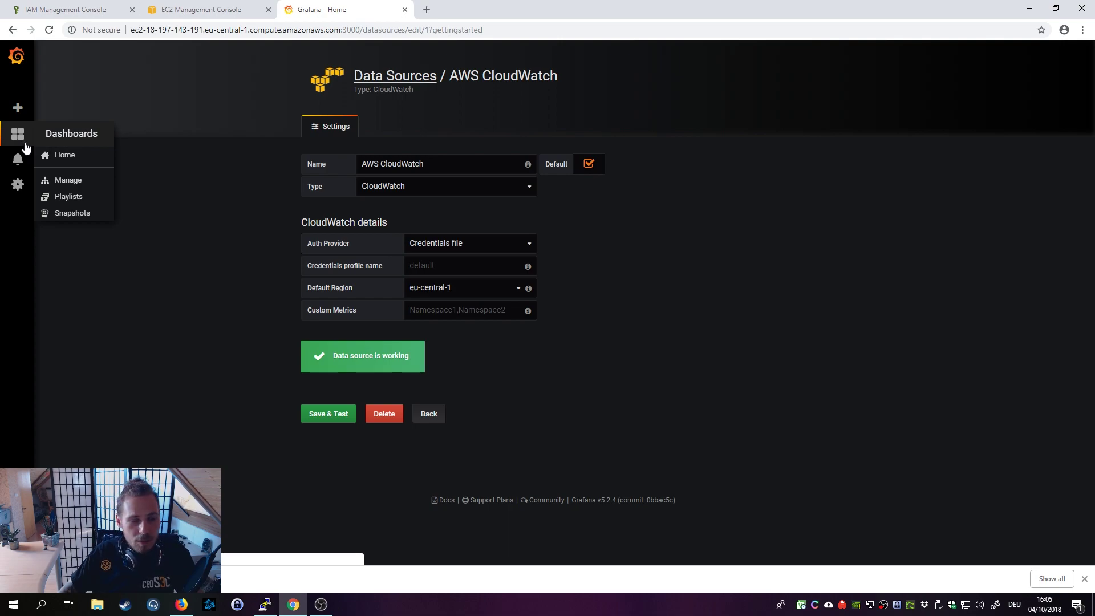
pyautogui.moveTo(15, 162)
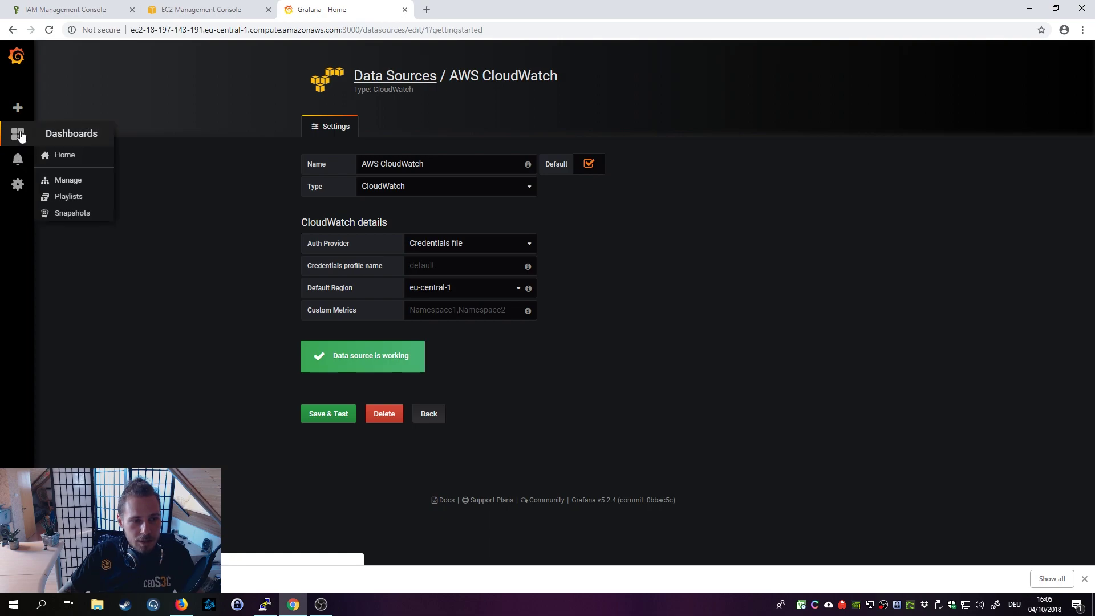
pyautogui.moveTo(28, 109)
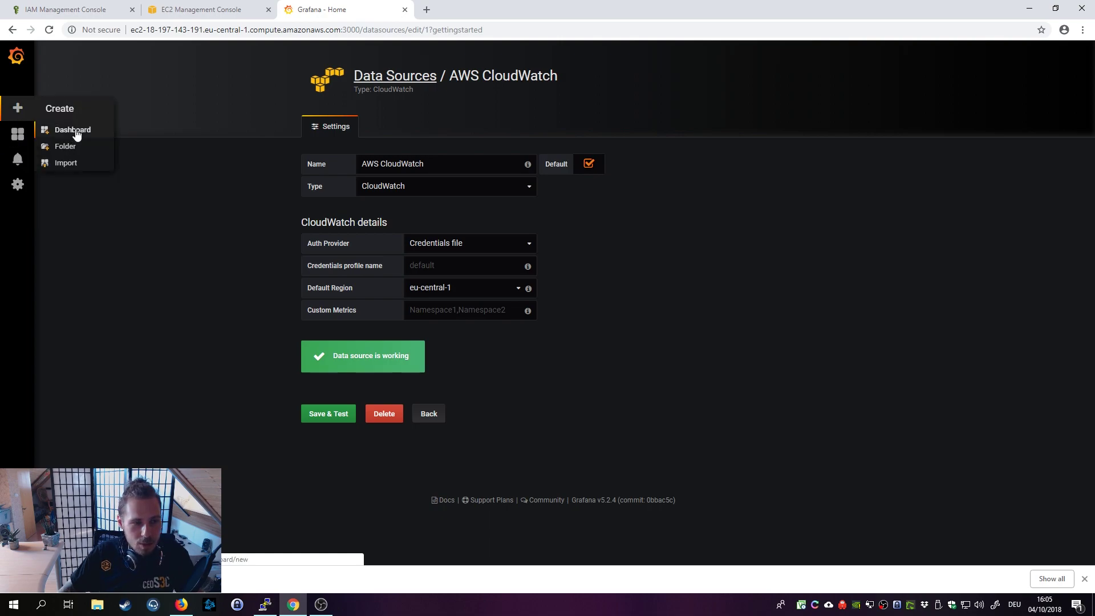
pyautogui.click(76, 134)
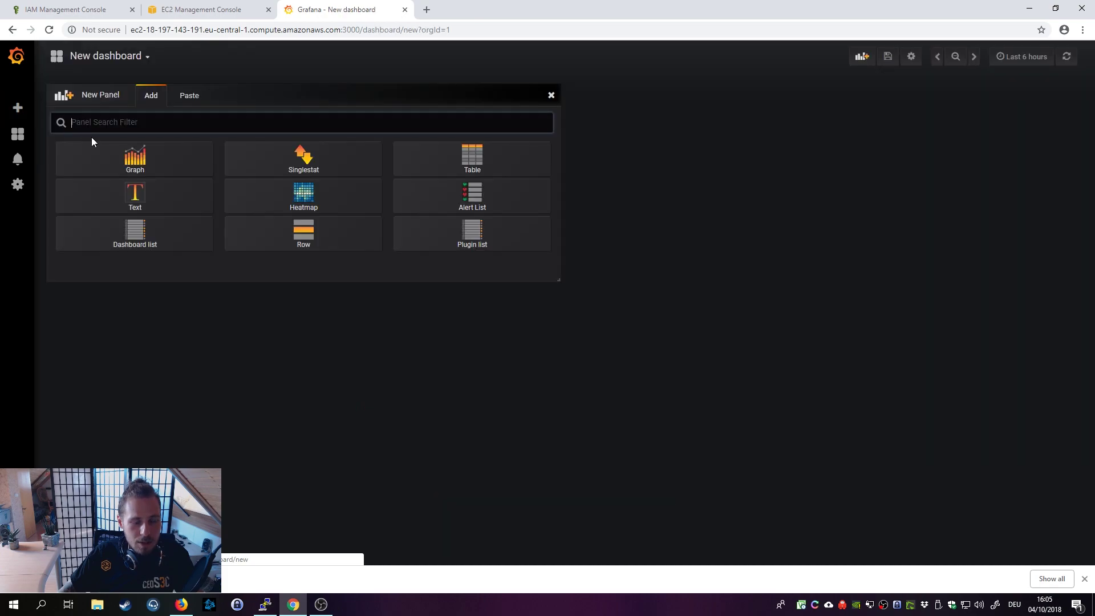
pyautogui.click(141, 172)
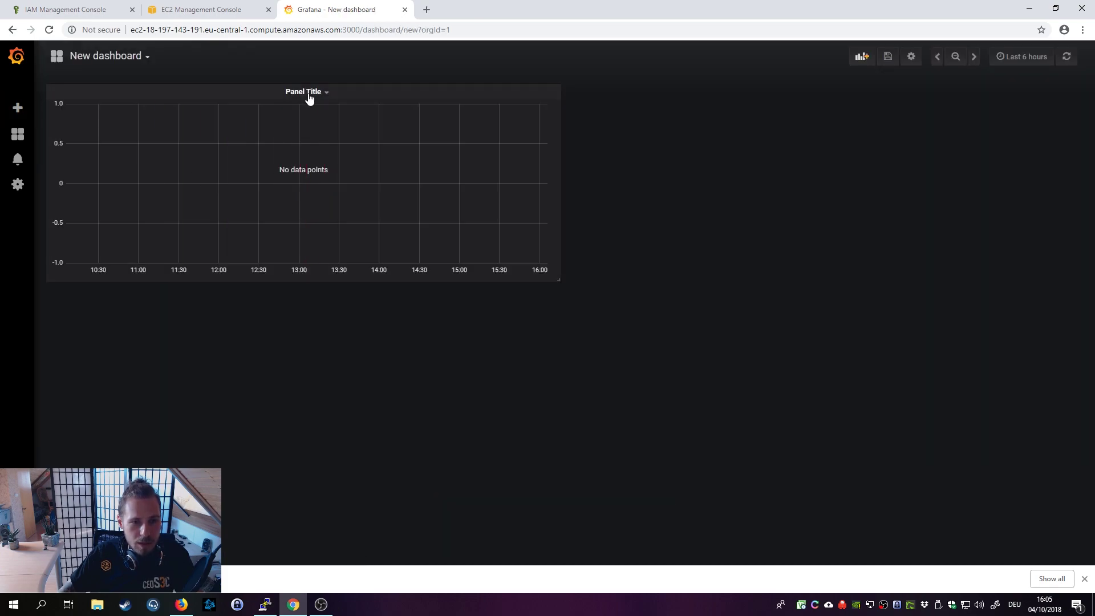
# Open the graph panel for editing and set the region of its metric query to eu-central-1.
pyautogui.click(328, 94)
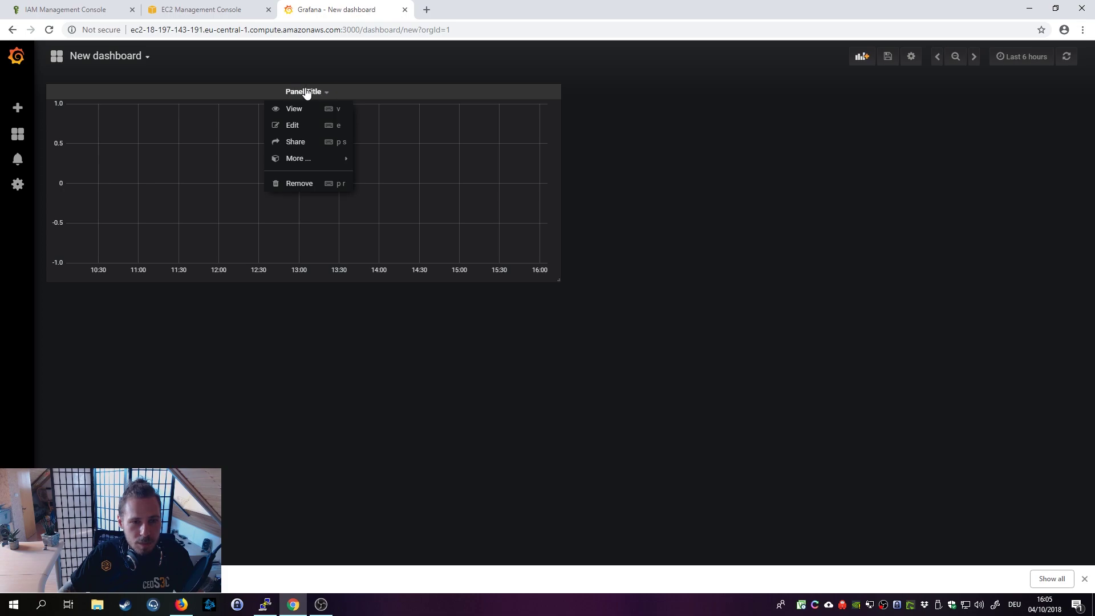
pyautogui.click(304, 126)
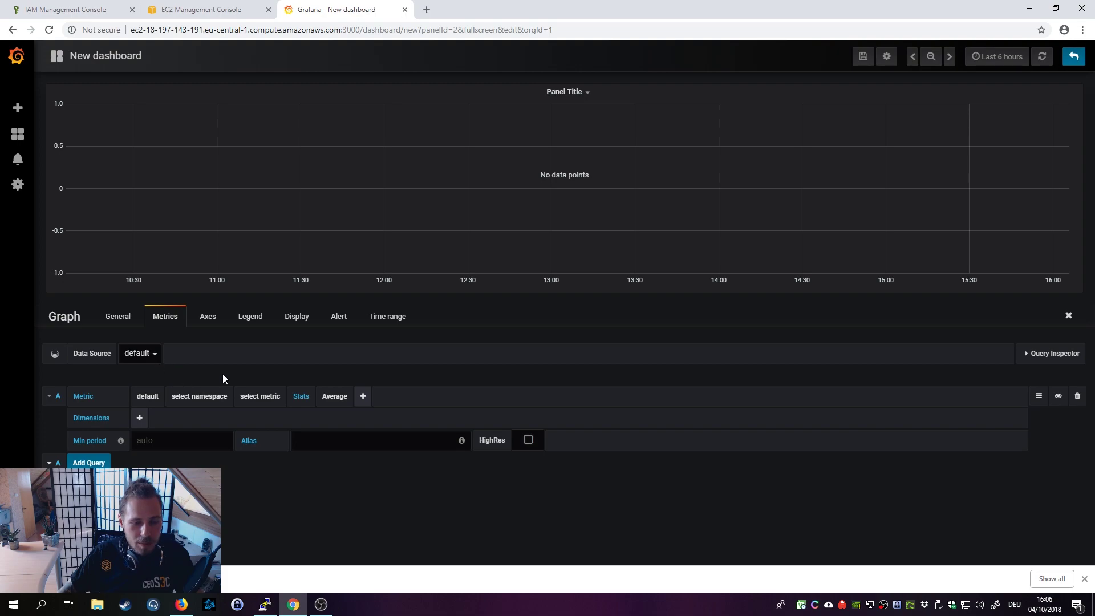
pyautogui.click(148, 397)
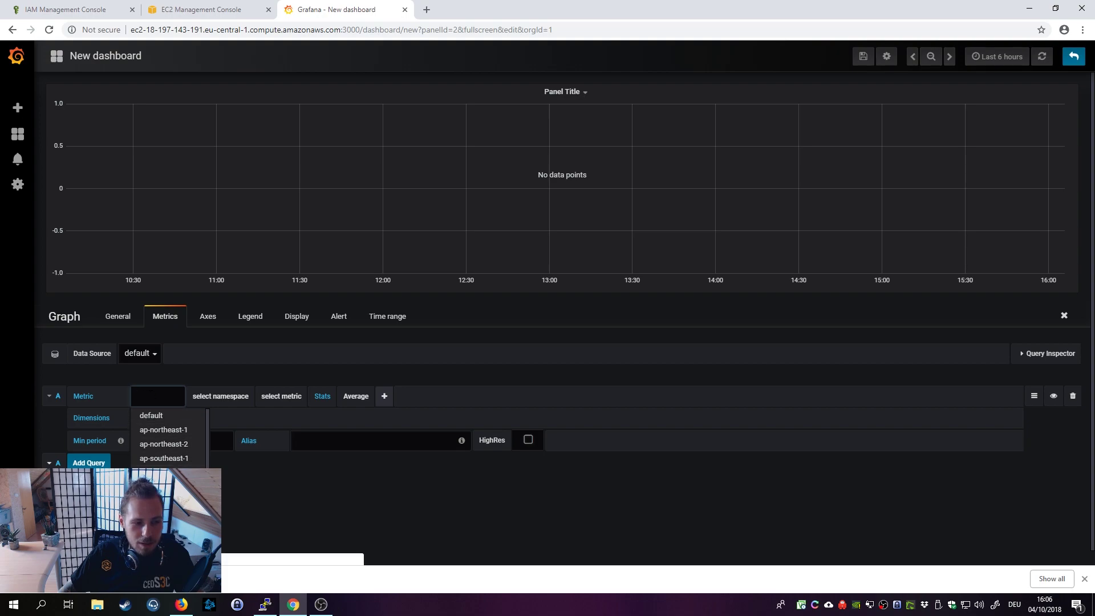
pyautogui.scroll(-3, 171, 445)
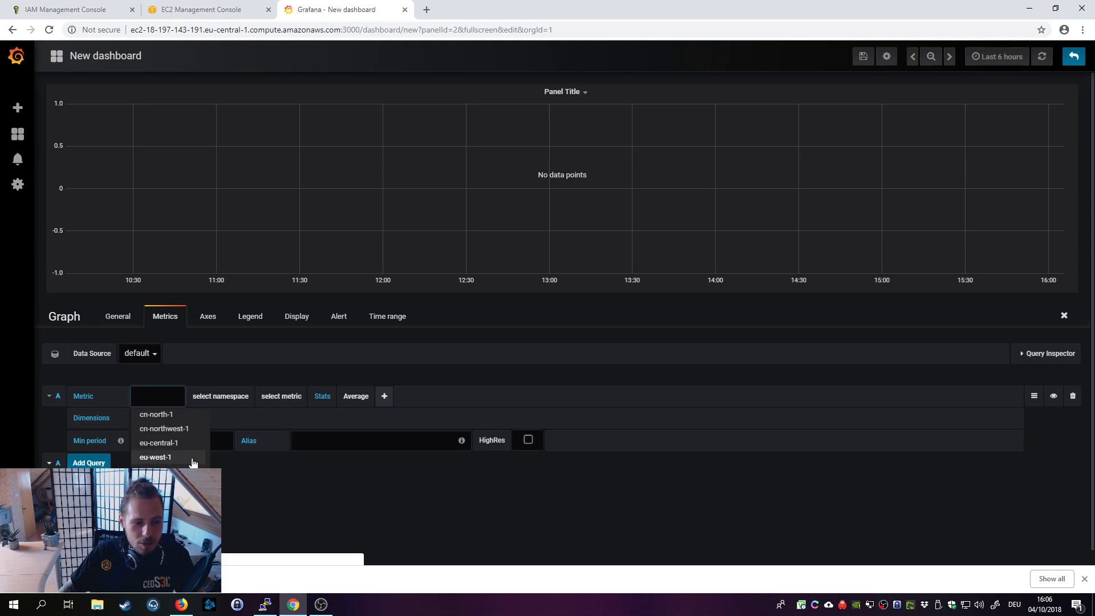
pyautogui.click(190, 443)
# Look through the available CloudWatch namespaces and set the query's namespace to AWS/EC2.
pyautogui.click(212, 396)
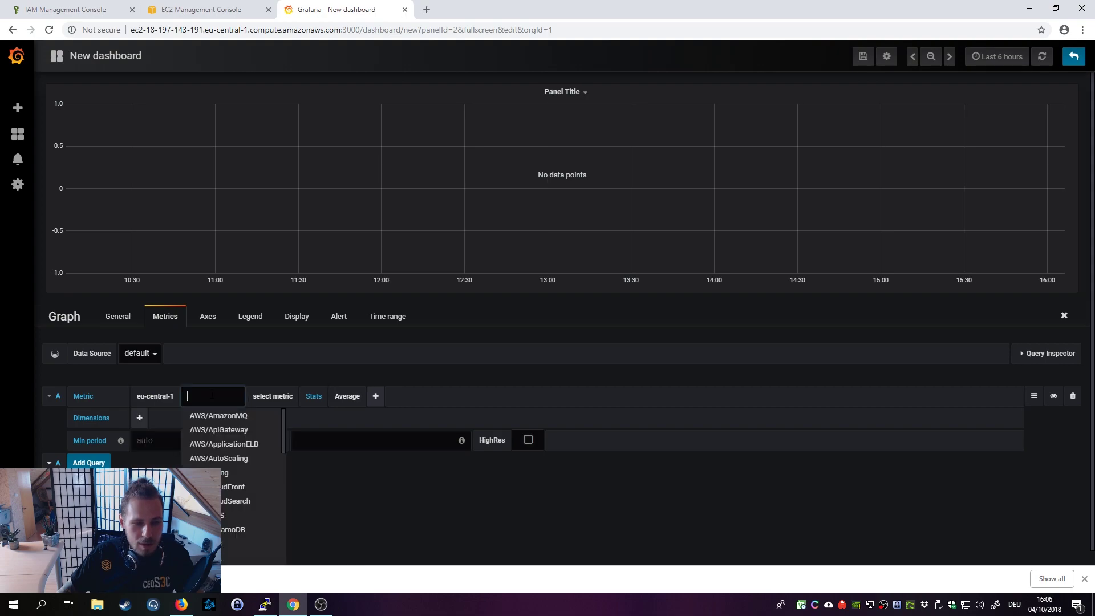
pyautogui.click(284, 420)
pyautogui.click(237, 399)
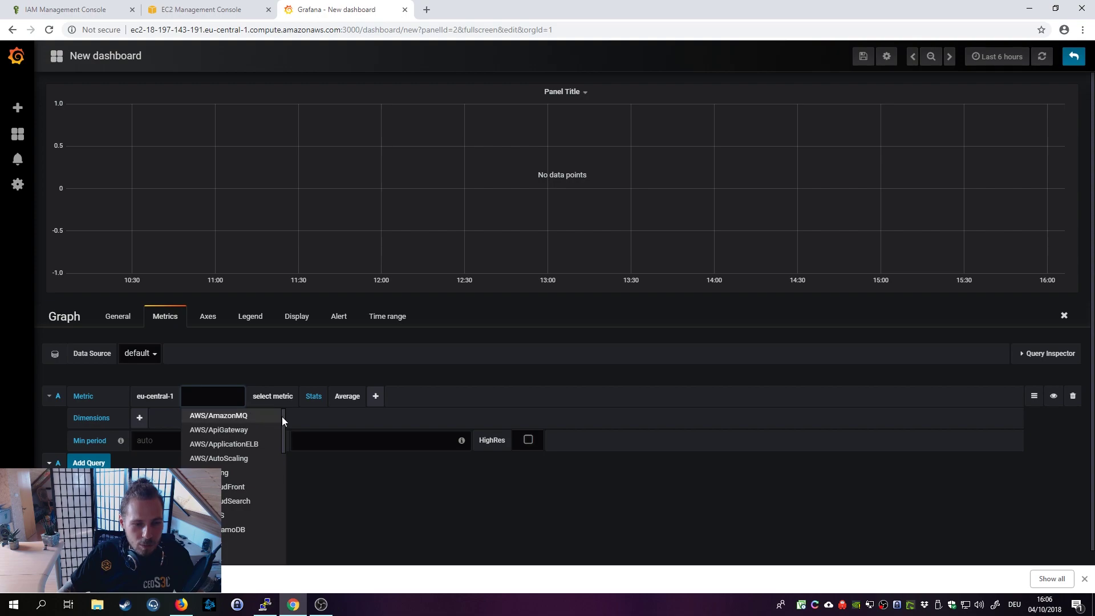
pyautogui.click(282, 420)
pyautogui.click(235, 399)
pyautogui.scroll(-2, 228, 473)
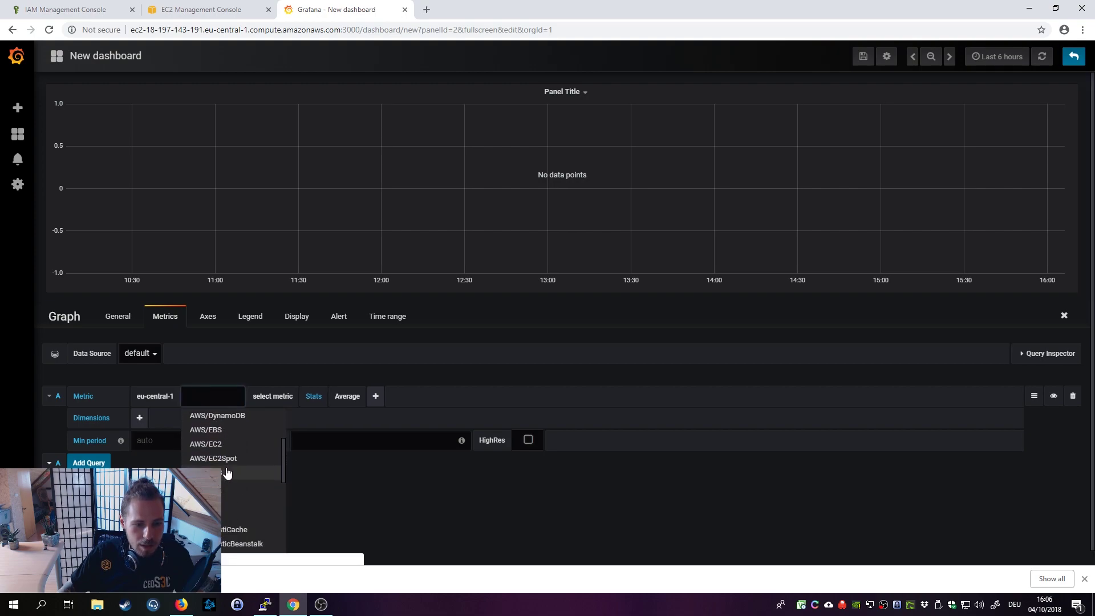
pyautogui.scroll(2, 227, 473)
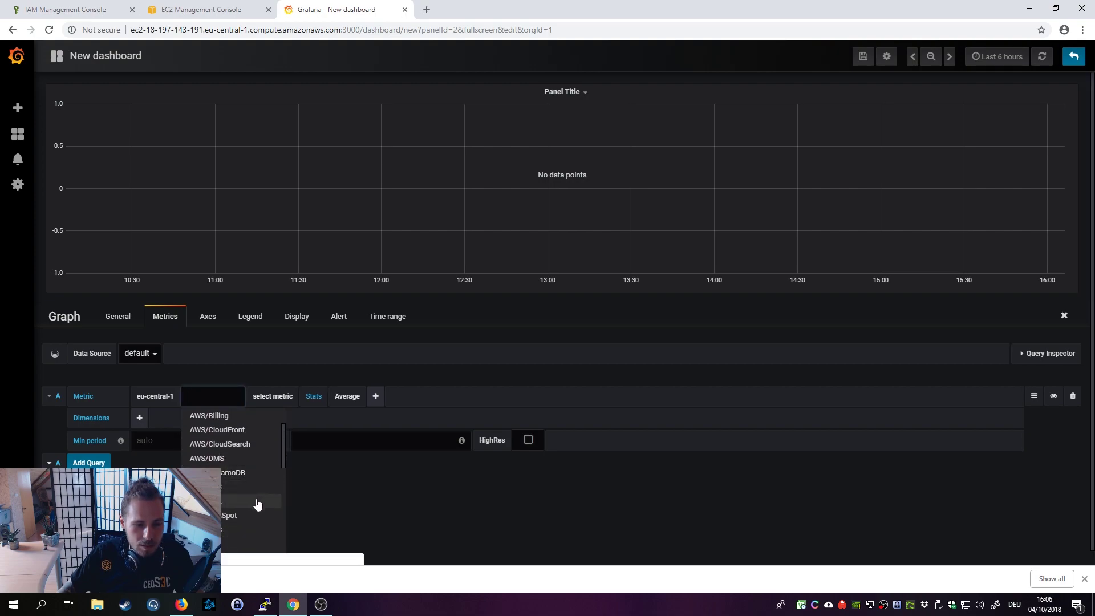
pyautogui.scroll(-3, 254, 504)
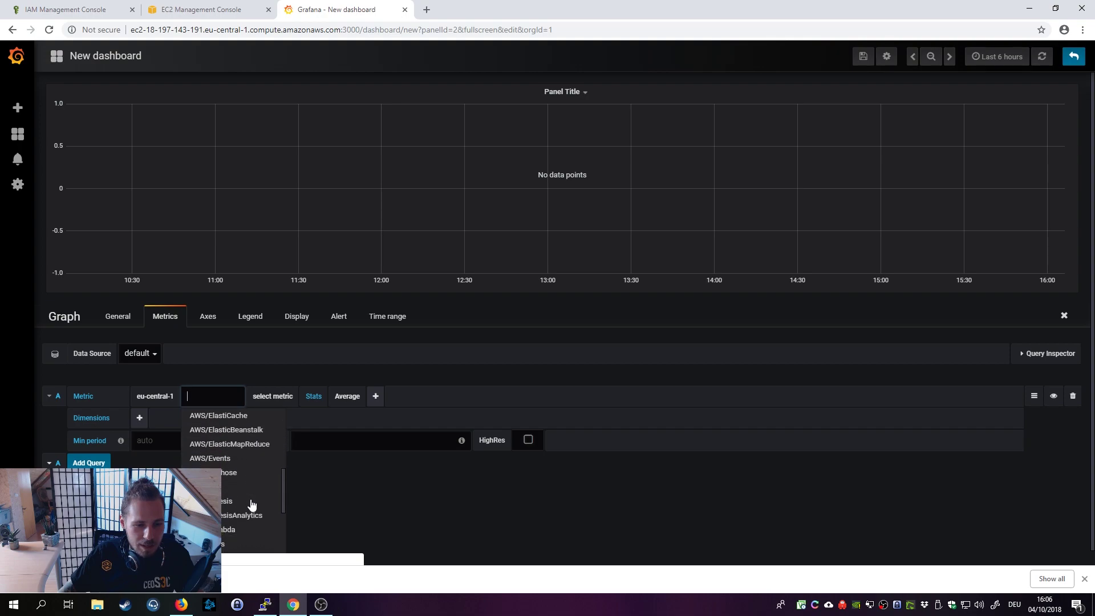
pyautogui.scroll(-4, 252, 504)
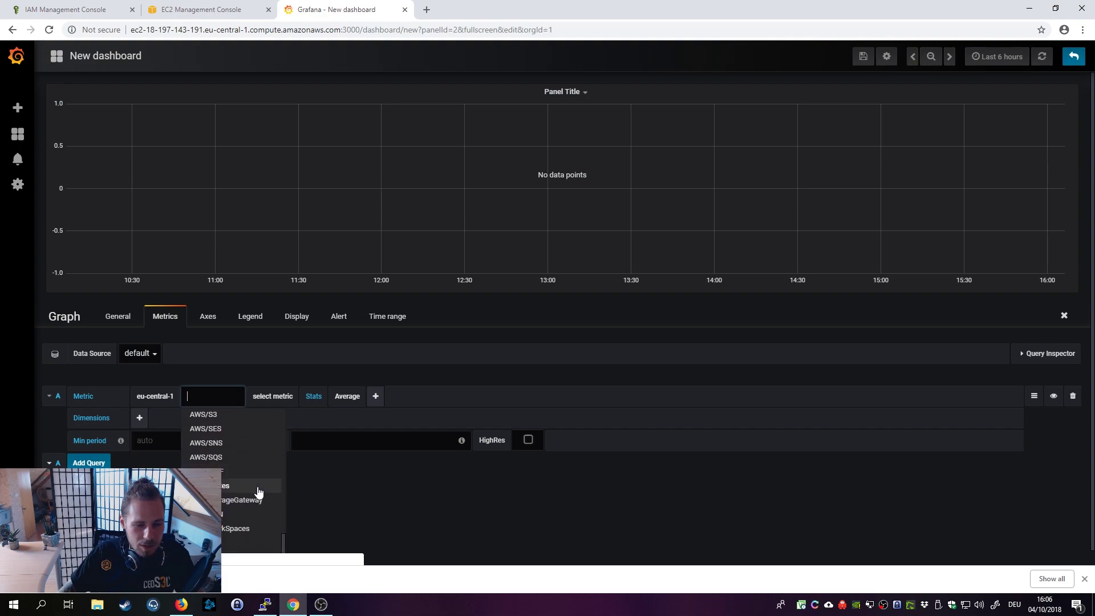
pyautogui.scroll(2, 257, 491)
pyautogui.write('AWS')
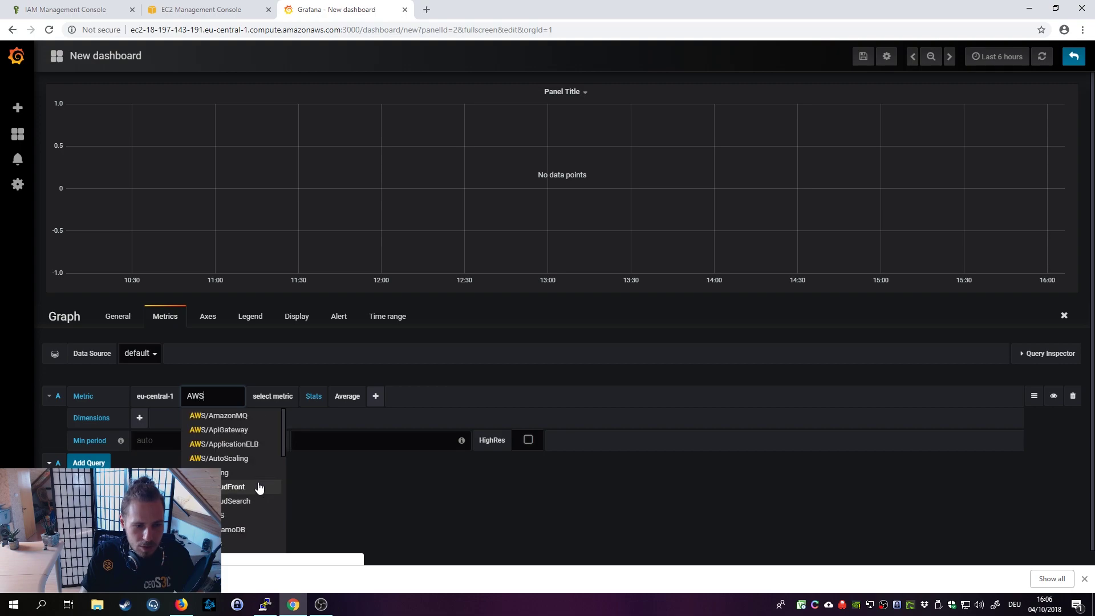
pyautogui.write('/Bi')
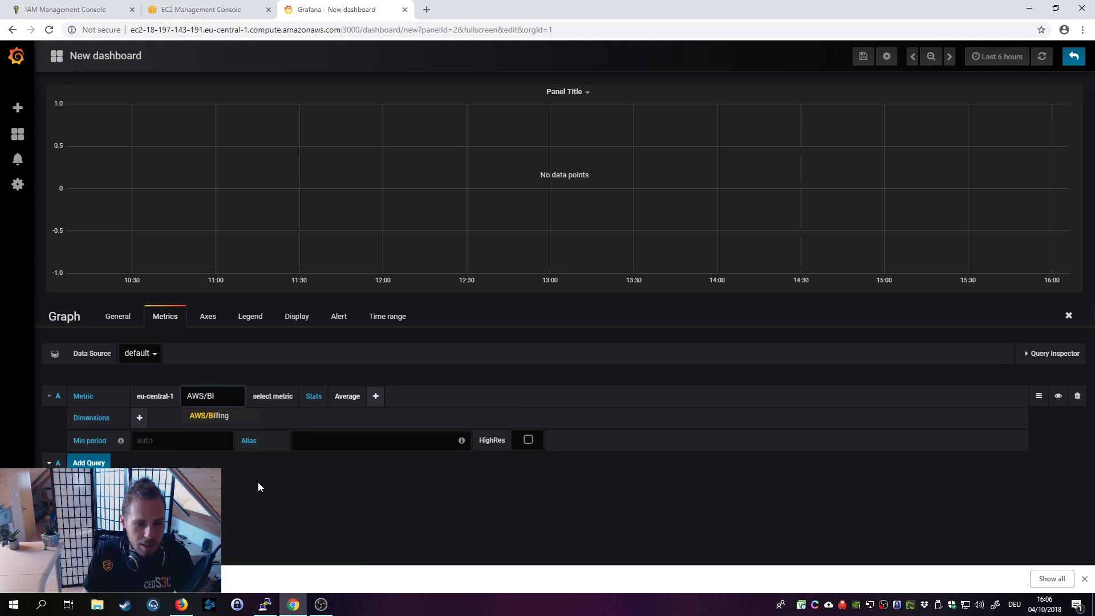
pyautogui.press('BackSpace')
pyautogui.press('BackSpace')
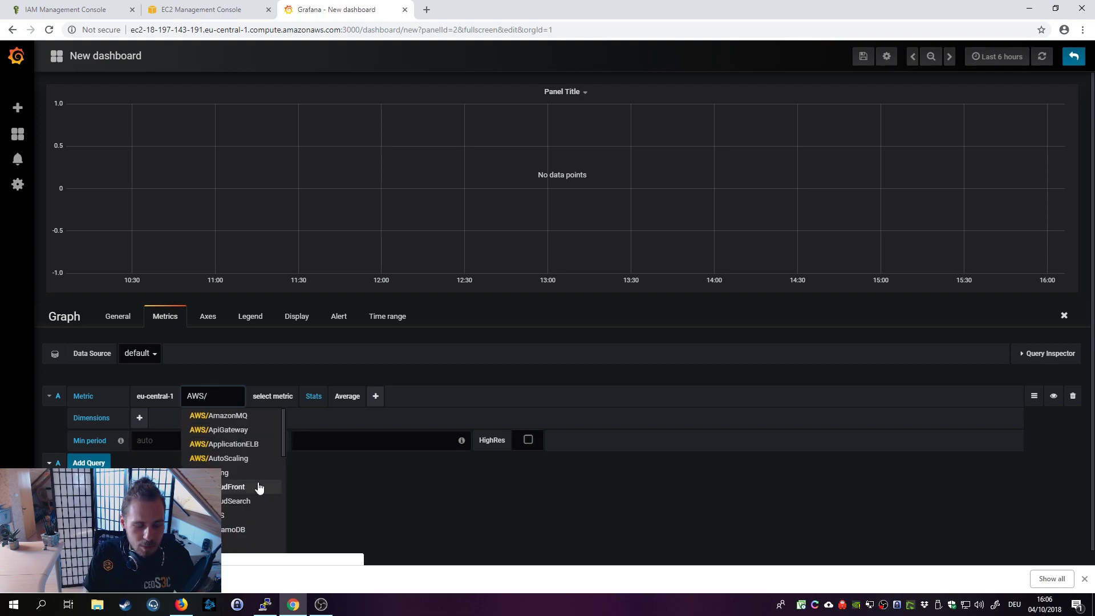
pyautogui.write('EC2')
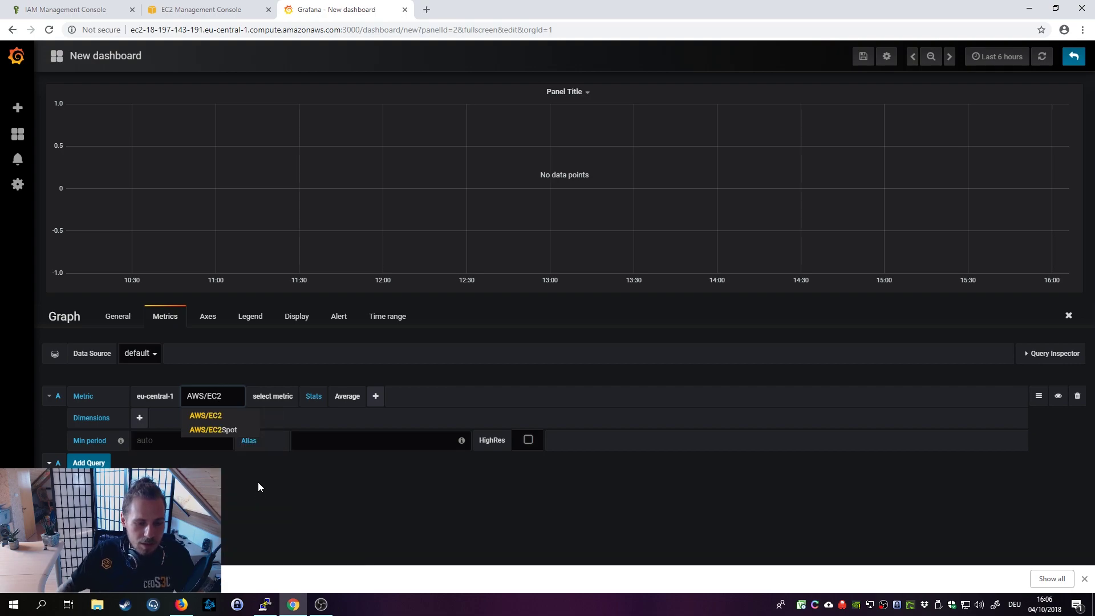
pyautogui.click(233, 418)
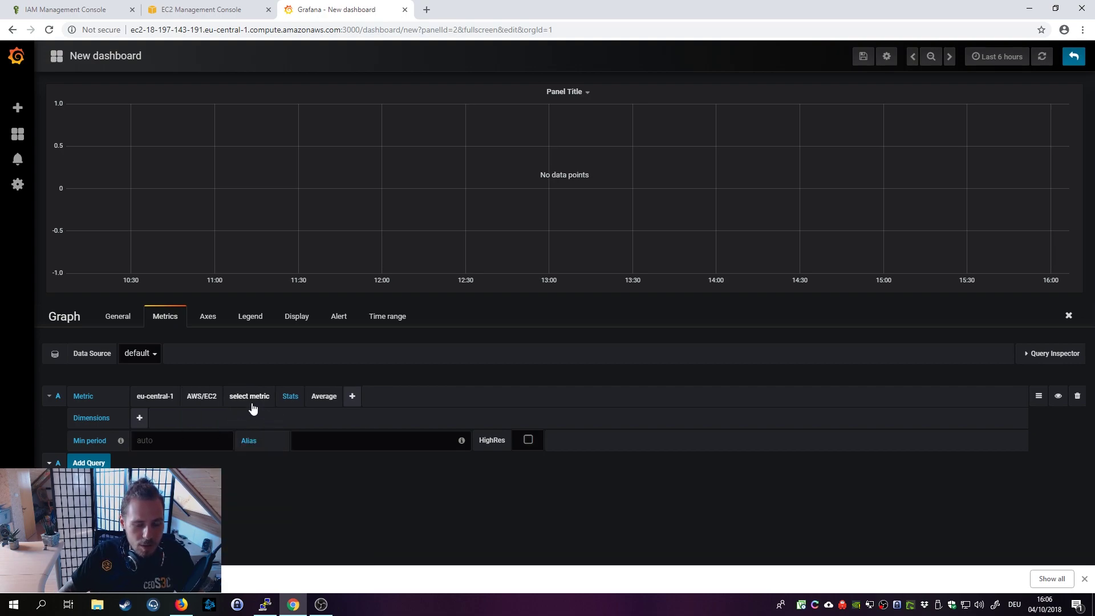
# Choose the CPUUtilization metric and add an InstanceId dimension with the value i-088db0c6d0b2537b2.
pyautogui.click(253, 398)
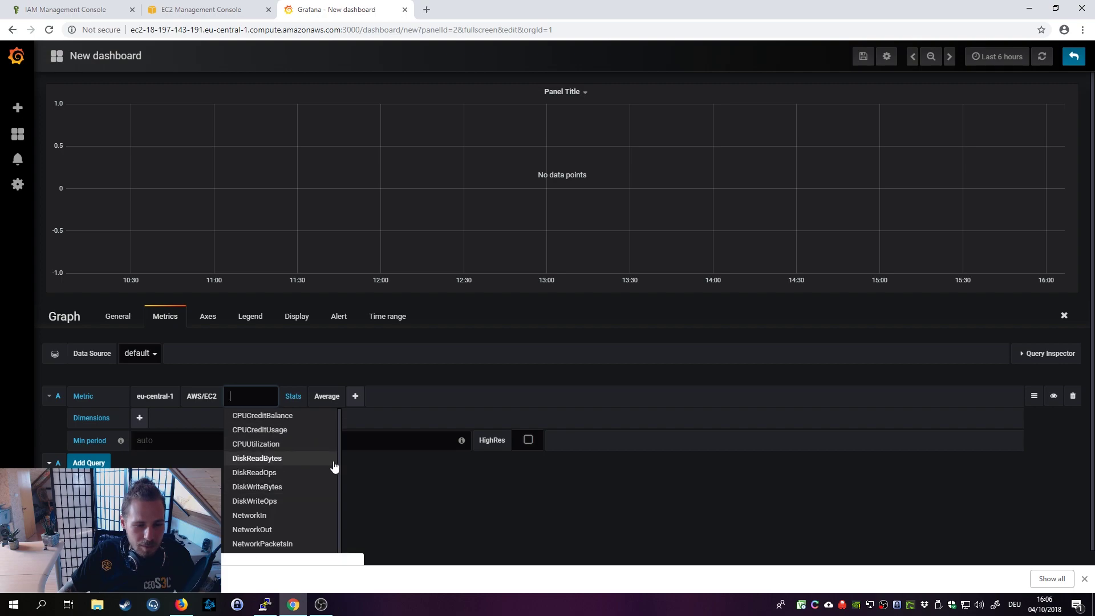
pyautogui.click(281, 445)
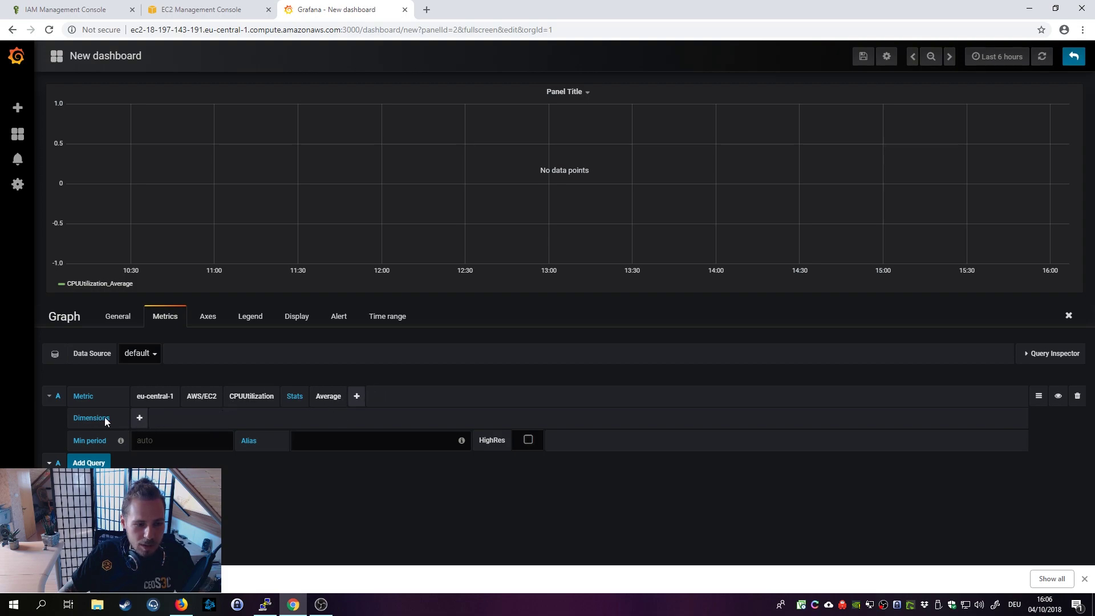
pyautogui.click(140, 420)
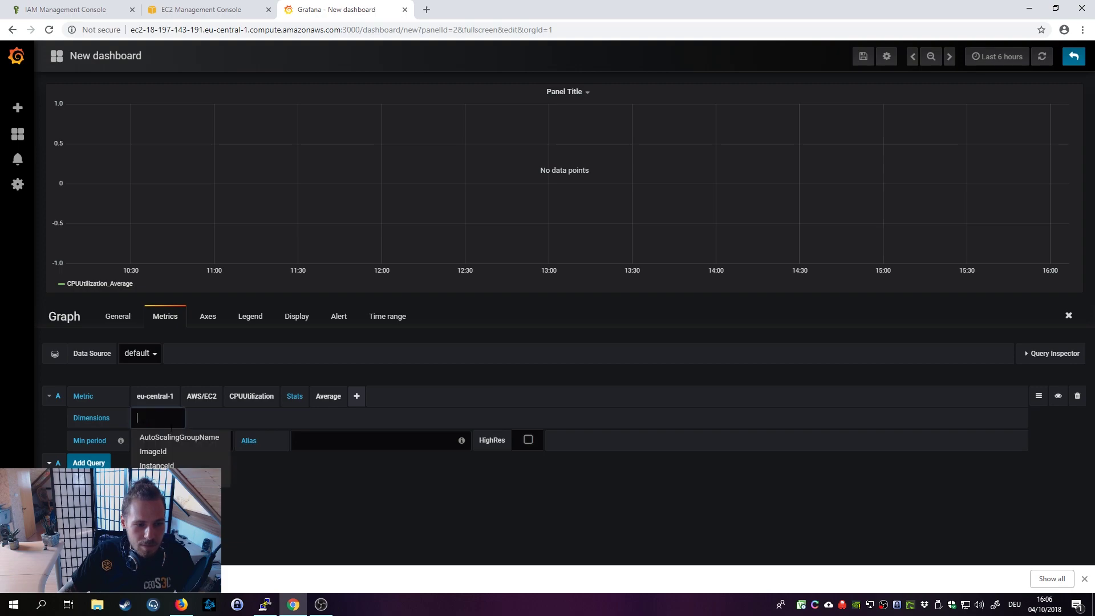
pyautogui.click(190, 465)
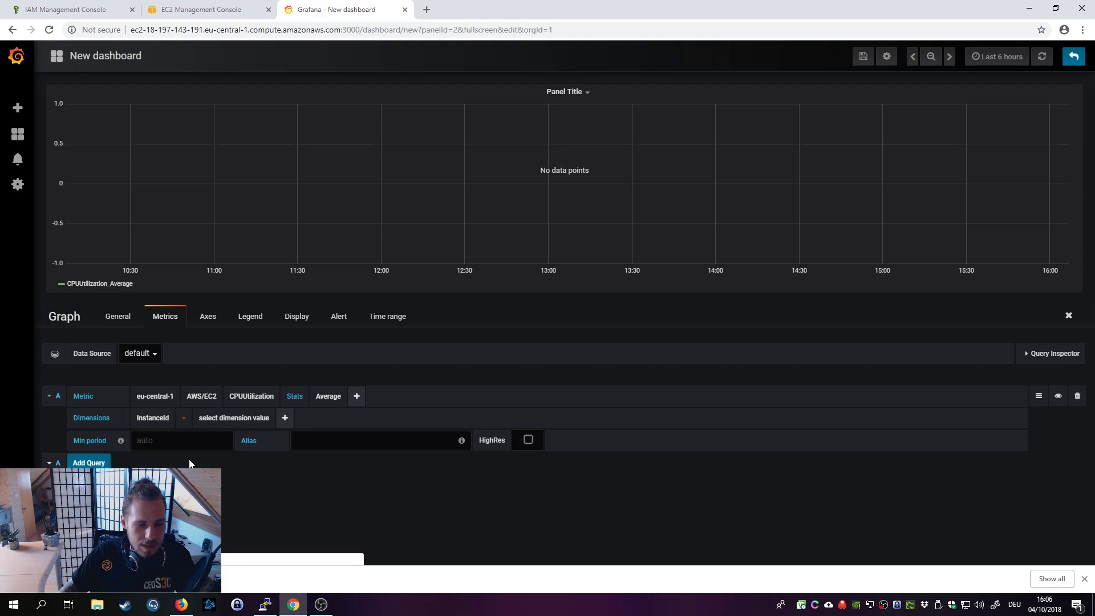
pyautogui.click(237, 420)
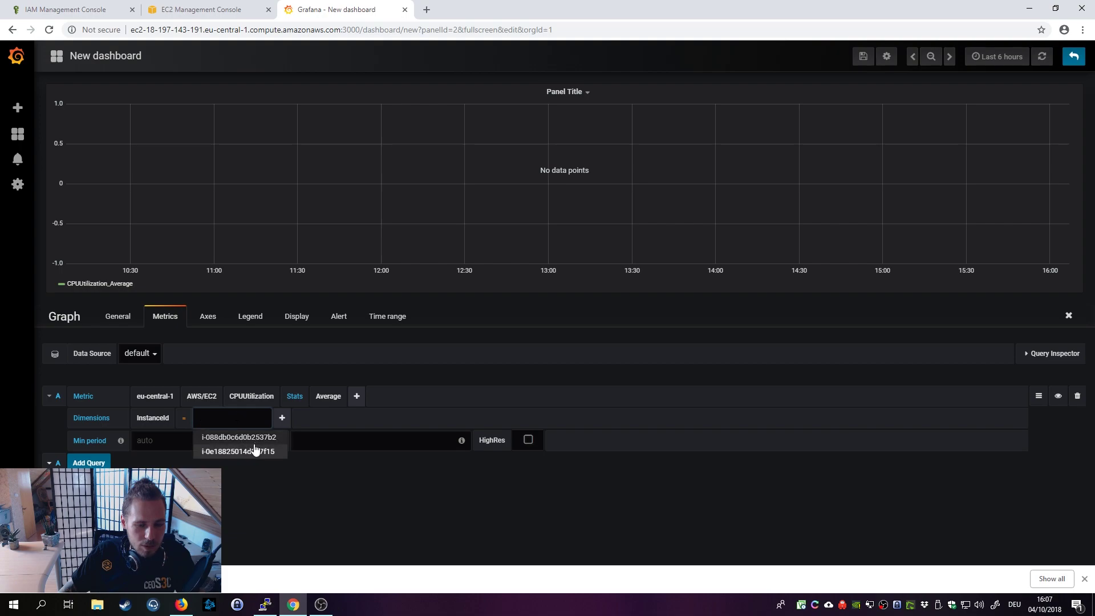
pyautogui.click(254, 438)
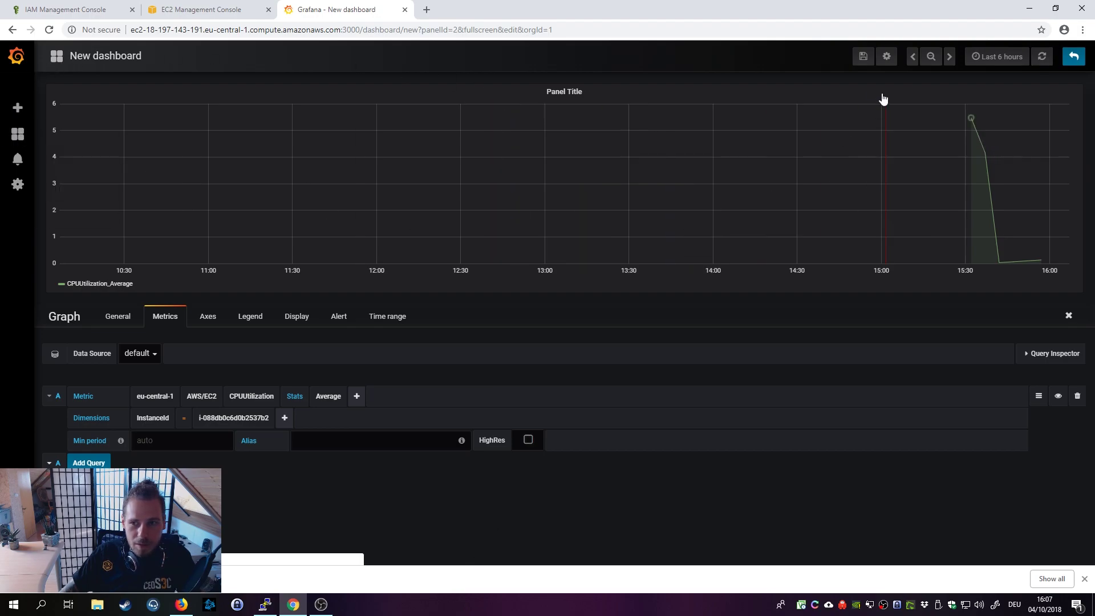
# Save the dashboard as New dashboard Copy in the General folder.
pyautogui.click(860, 60)
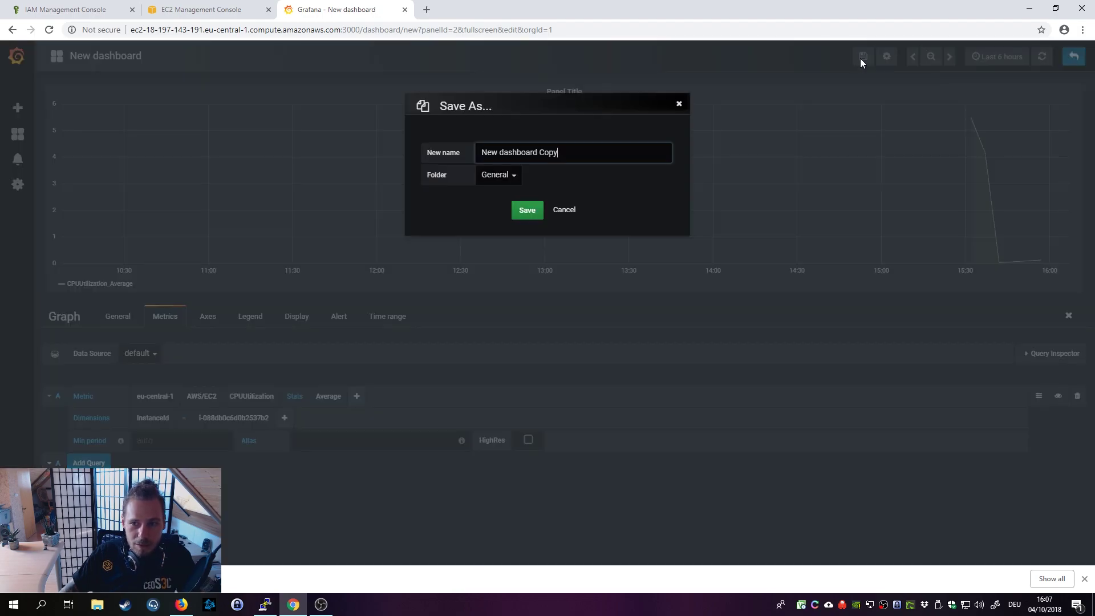
pyautogui.click(539, 220)
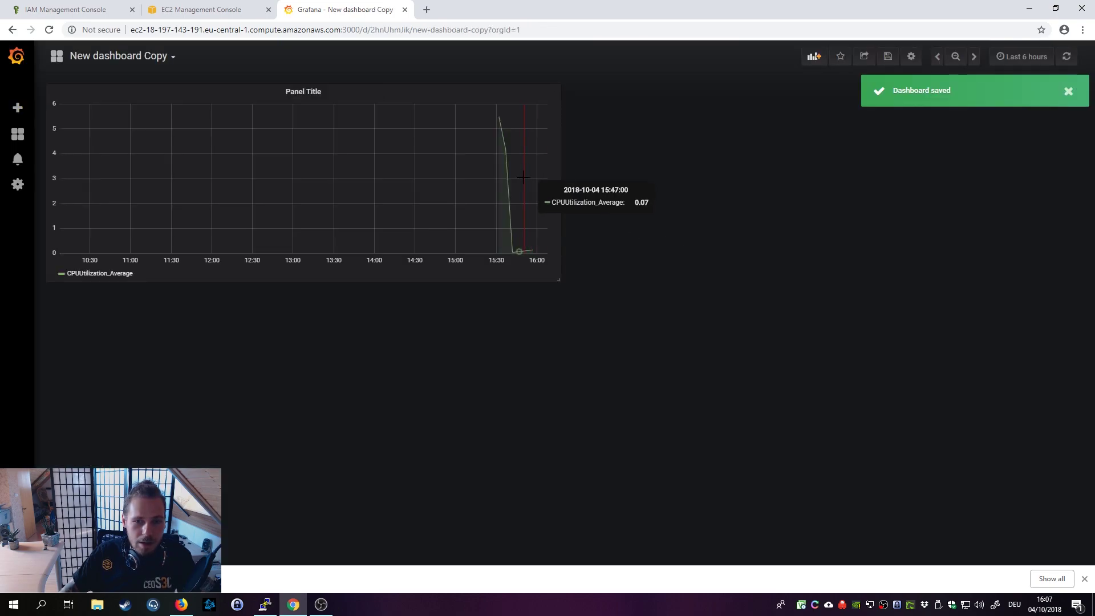